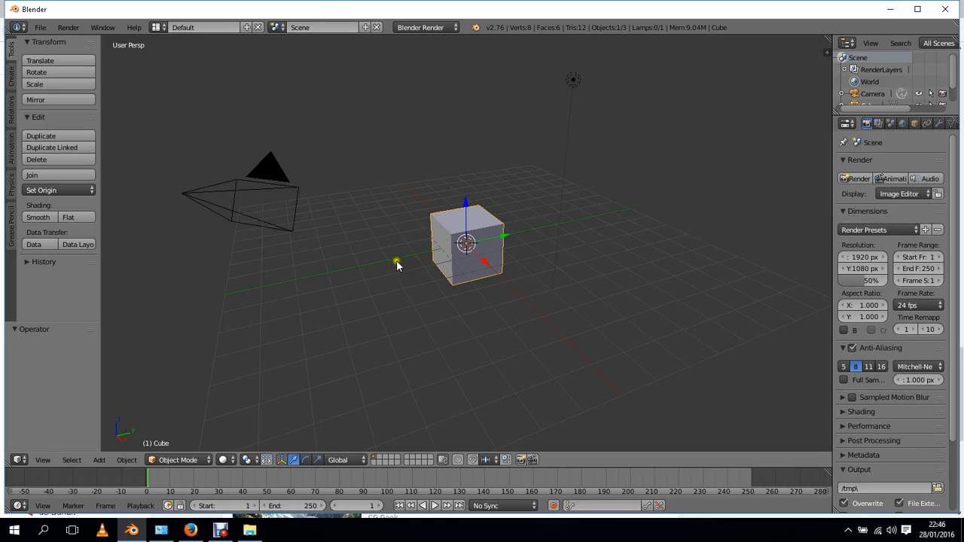
# Select all objects in the default scene and delete them, leaving the scene empty.
pyautogui.hotkey('shift', 'a')
pyautogui.moveTo(418, 217)
pyautogui.press('a')
pyautogui.press('a')
pyautogui.press('x')
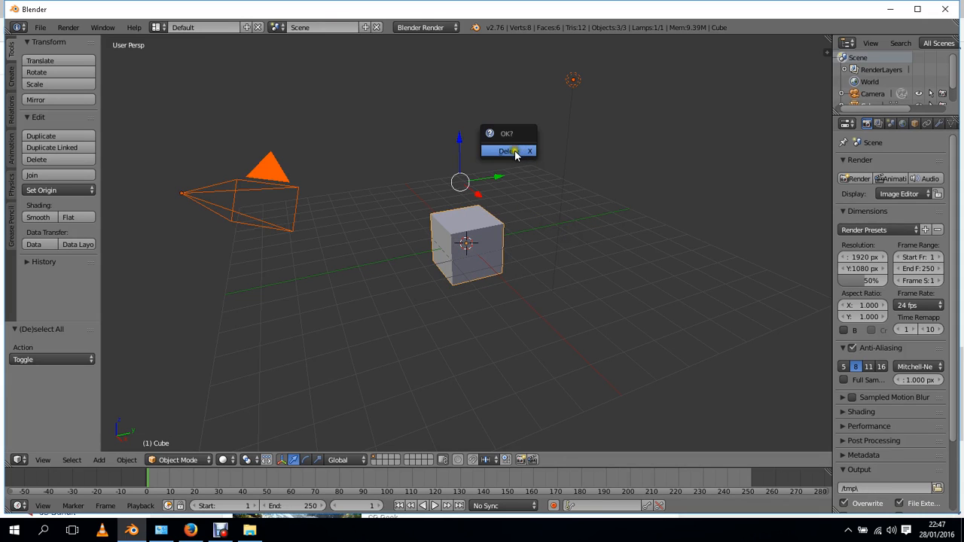
pyautogui.click(520, 151)
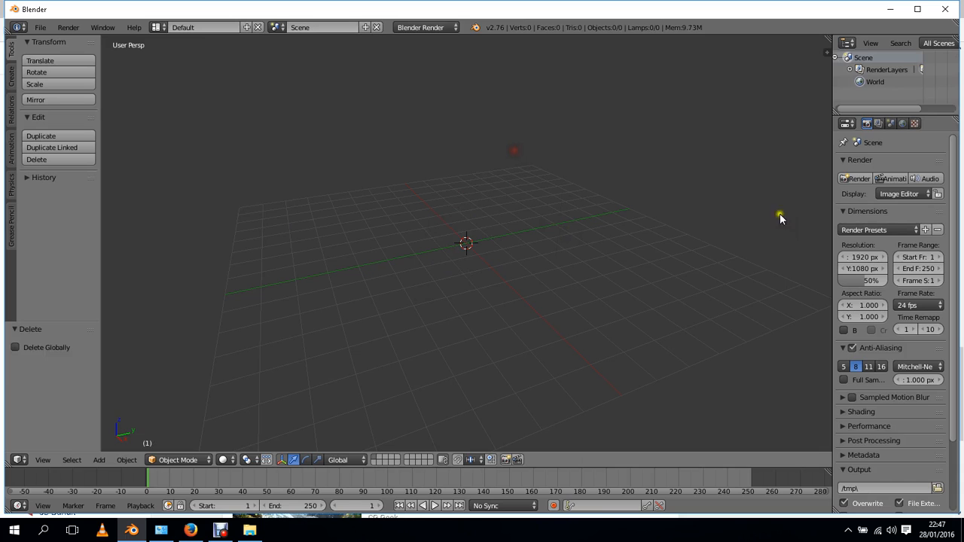
# Find the add-ons matching "extra" in the user preferences, enable Add Curve: Extra Objects, and close the preferences.
pyautogui.click(40, 27)
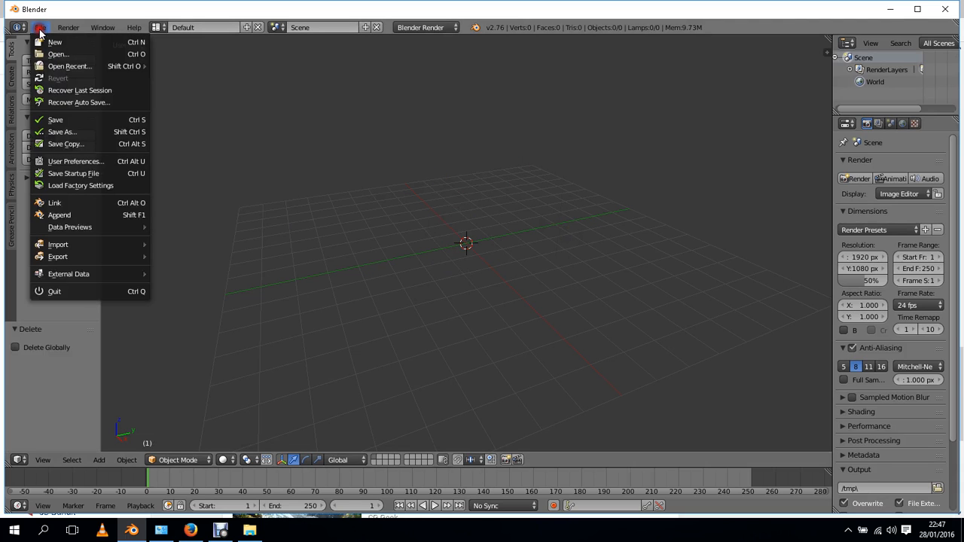
pyautogui.click(76, 161)
pyautogui.click(245, 47)
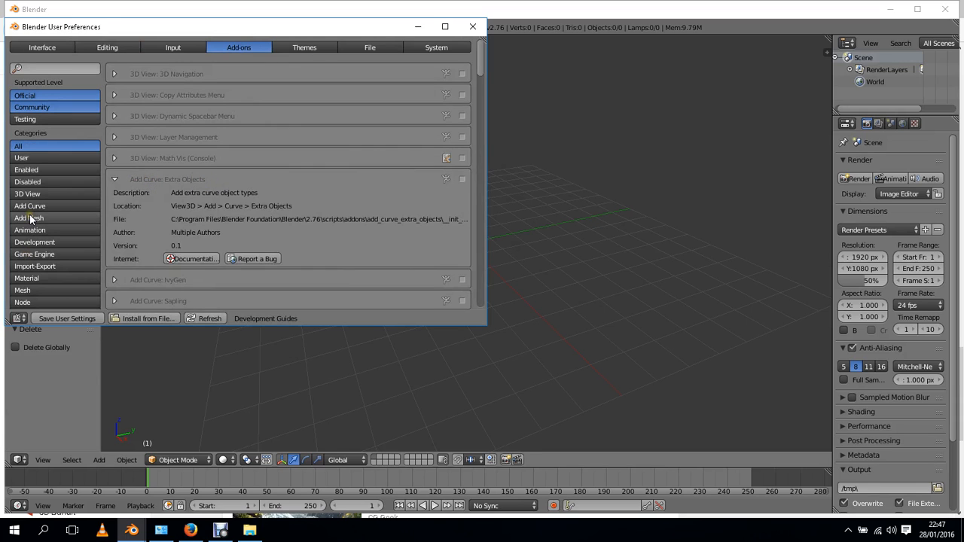
pyautogui.click(39, 71)
pyautogui.write('extra')
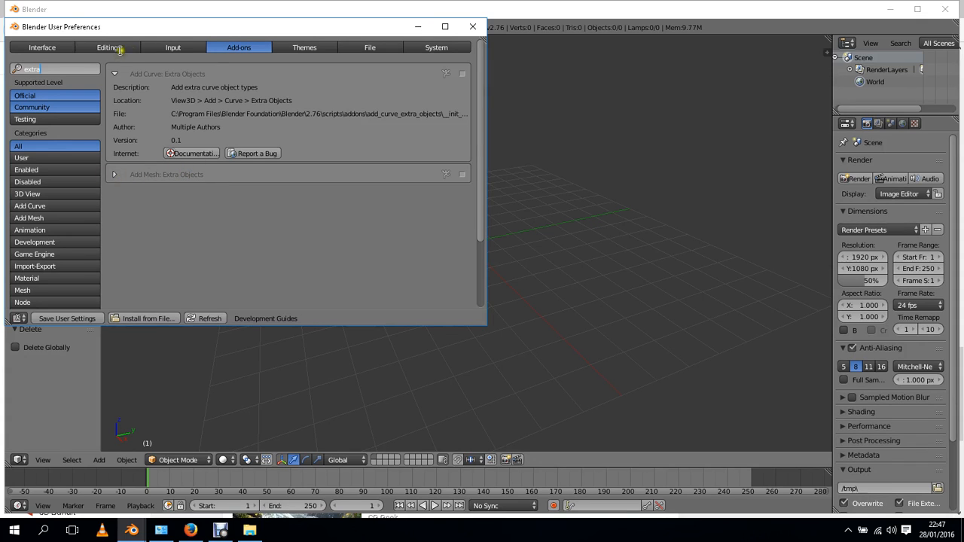
pyautogui.click(462, 74)
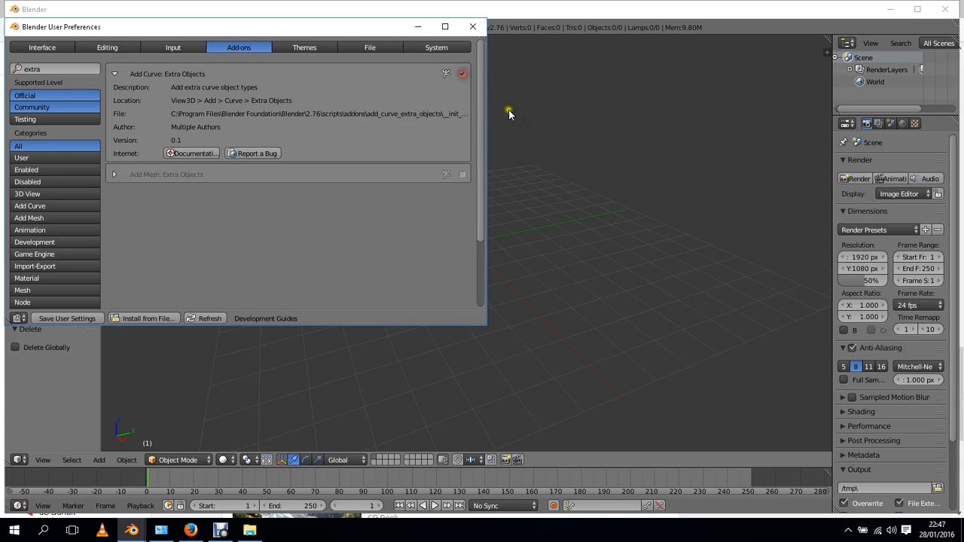
pyautogui.click(455, 73)
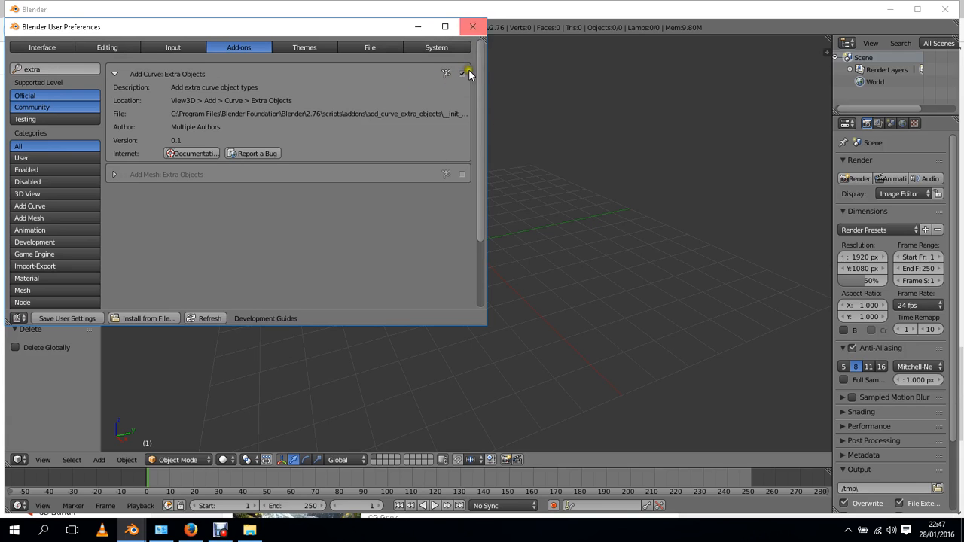
pyautogui.click(472, 27)
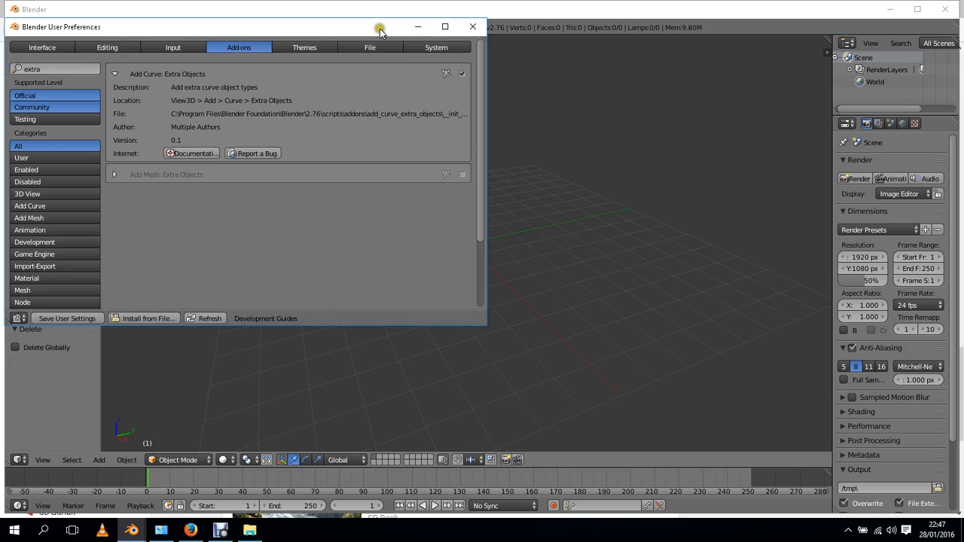
pyautogui.moveTo(380, 27); pyautogui.dragTo(485, 124)
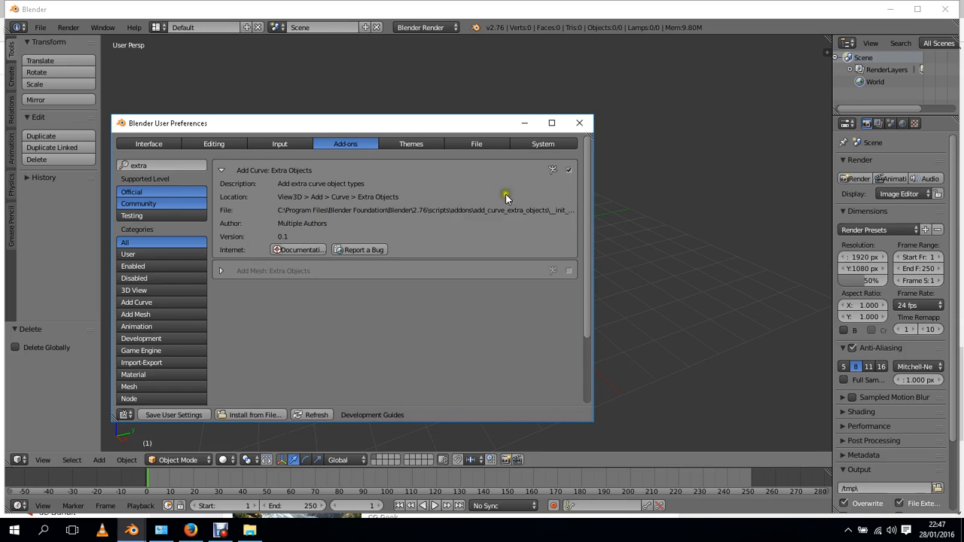
pyautogui.click(578, 123)
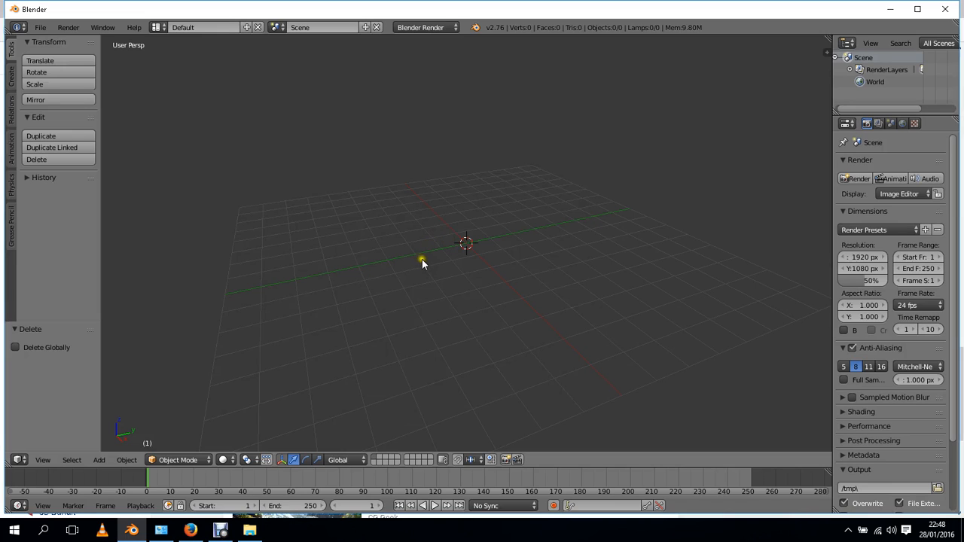
# Add a Curves Galore! curve with its default Profile type at the 3D cursor.
pyautogui.hotkey('shift', 'a')
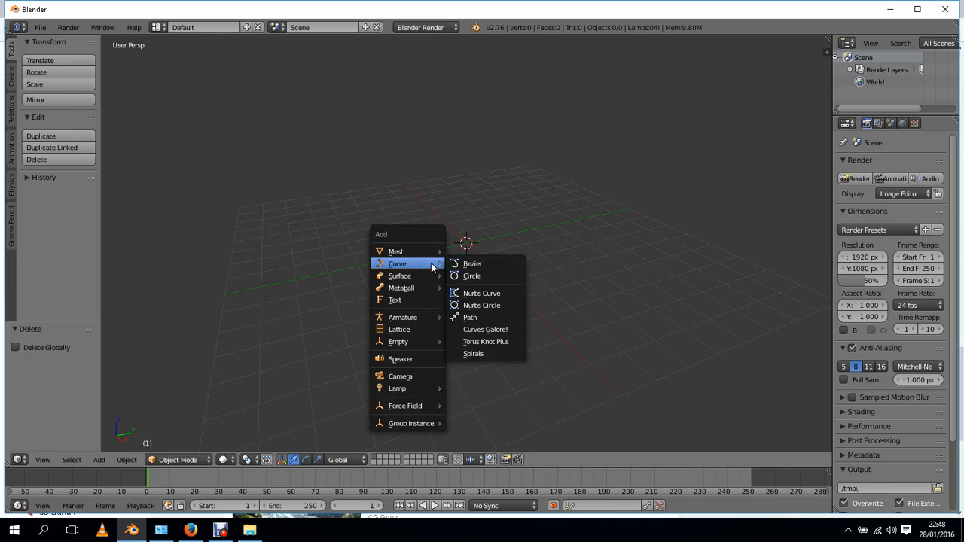
pyautogui.moveTo(415, 264)
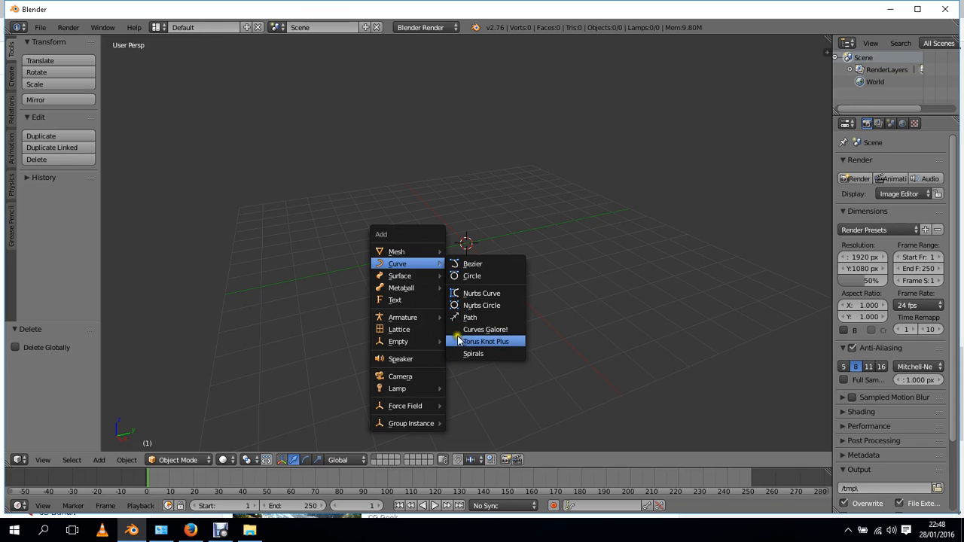
pyautogui.click(501, 331)
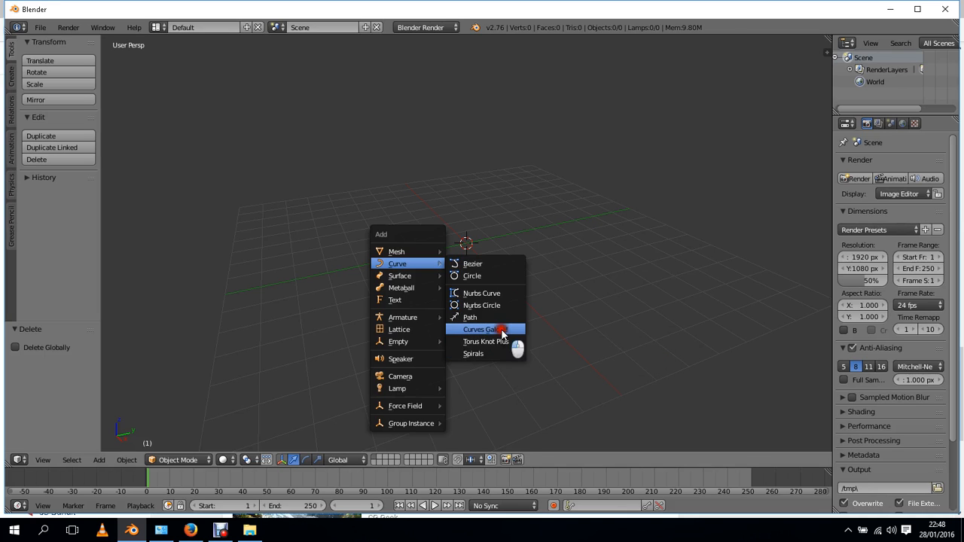
pyautogui.scroll(7, 523, 247)
pyautogui.moveTo(360, 200)
pyautogui.mouseDown(button='middle')
pyautogui.moveTo(516, 213)
pyautogui.moveTo(489, 155)
pyautogui.moveTo(575, 237)
pyautogui.mouseUp(button='middle')
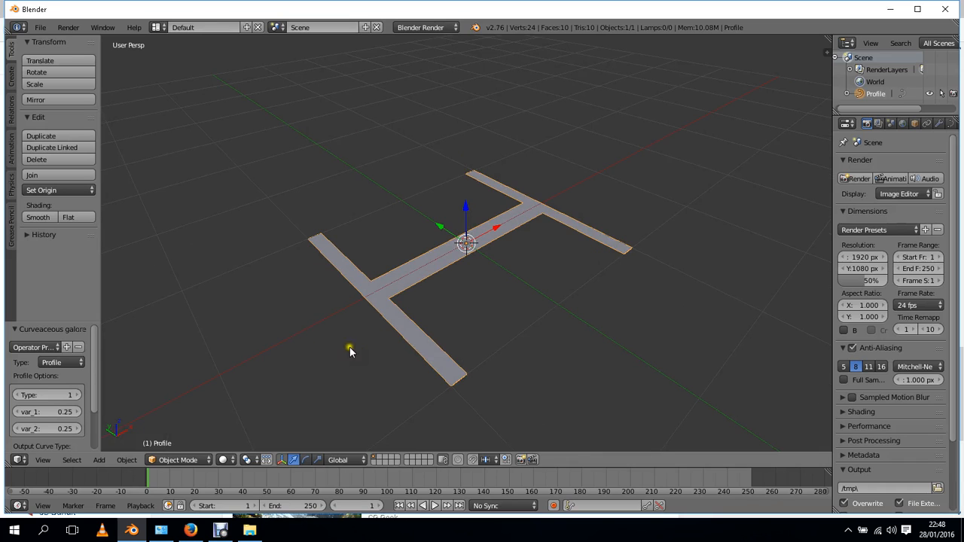
# Widen the tool shelf and enlarge the Curveaceous galore settings area so all curve options fit.
pyautogui.moveTo(100, 360); pyautogui.dragTo(213, 358)
pyautogui.click(162, 326)
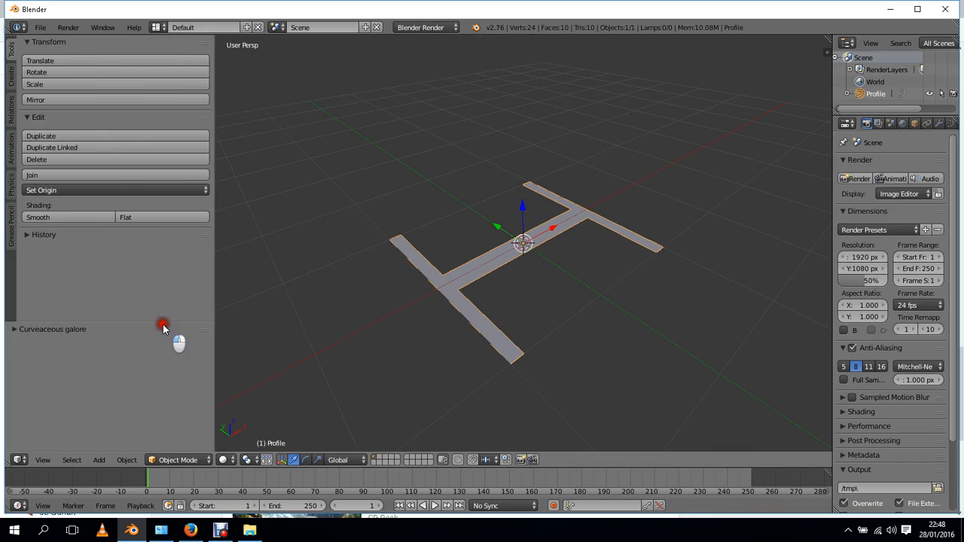
pyautogui.click(14, 329)
pyautogui.moveTo(101, 322); pyautogui.dragTo(101, 172)
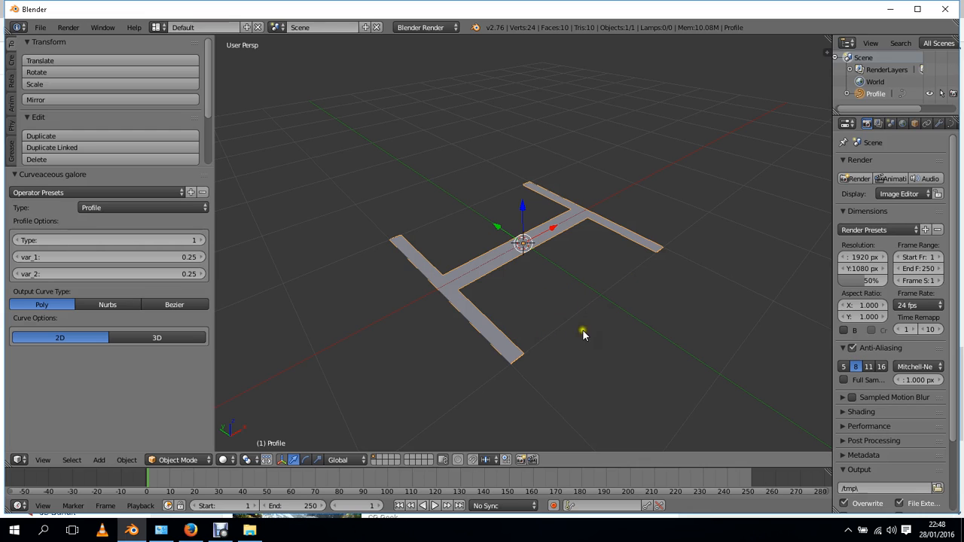
# Move the profile curve about 0.84 in X, 0.04 in Y and 0.79 in Z, and toggle Edit Mode on and off.
pyautogui.moveTo(523, 350); pyautogui.dragTo(584, 248, button='right')
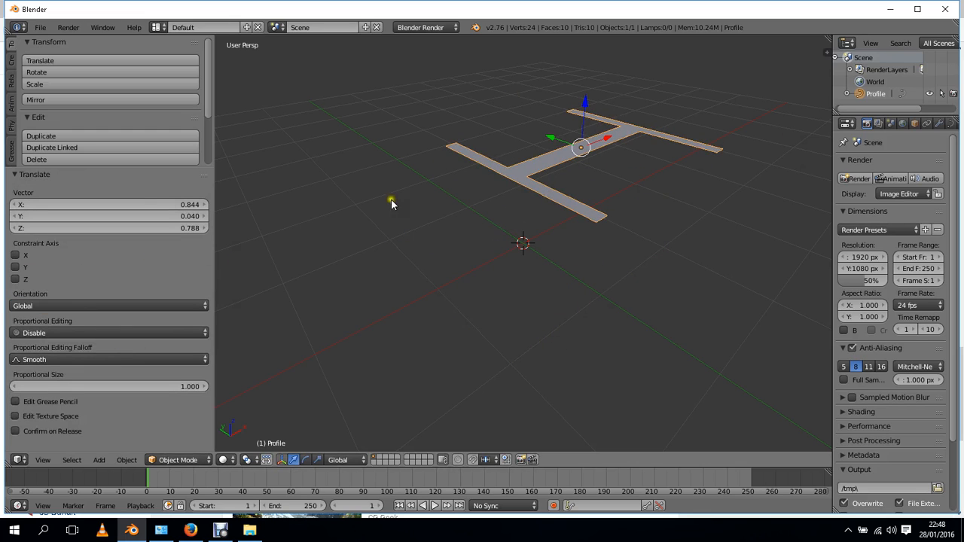
pyautogui.press('Tab')
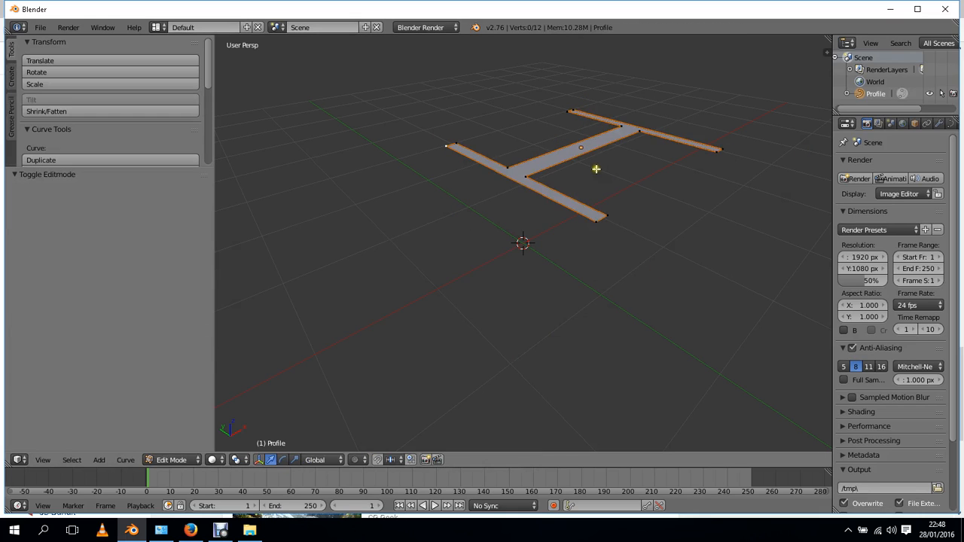
pyautogui.rightClick(526, 178)
pyautogui.press('Tab')
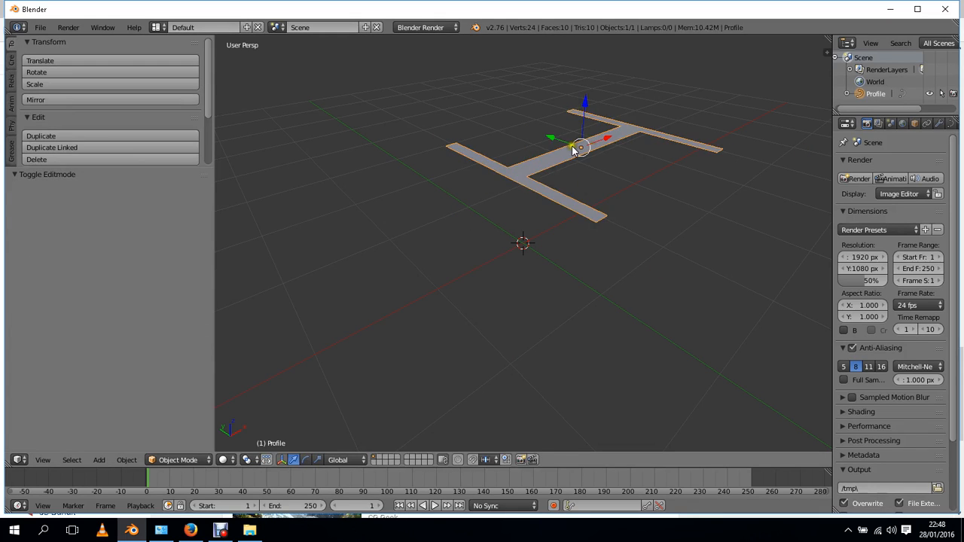
# Delete the moved profile curve and add a fresh Curves Galore! curve at the 3D cursor.
pyautogui.press('x')
pyautogui.click(531, 166)
pyautogui.hotkey('shift', 'a')
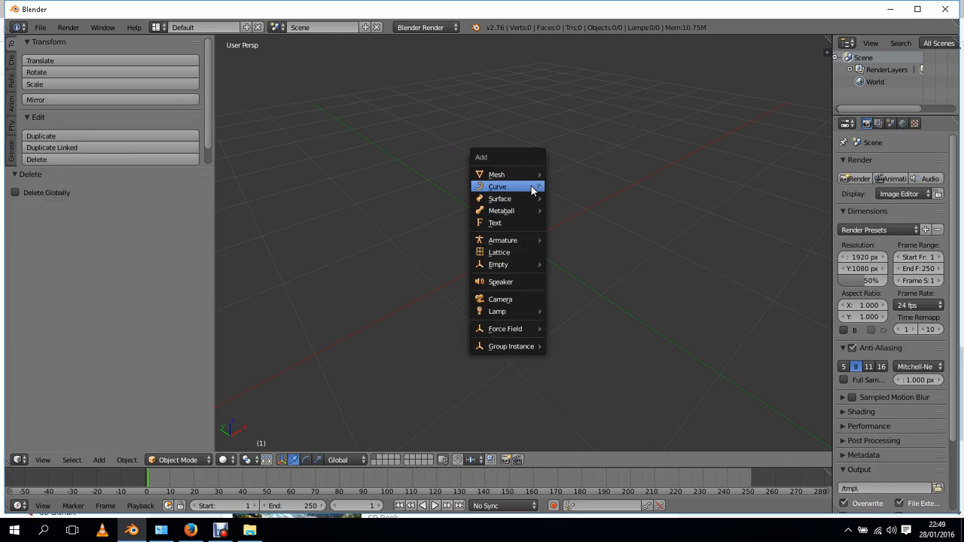
pyautogui.moveTo(523, 187)
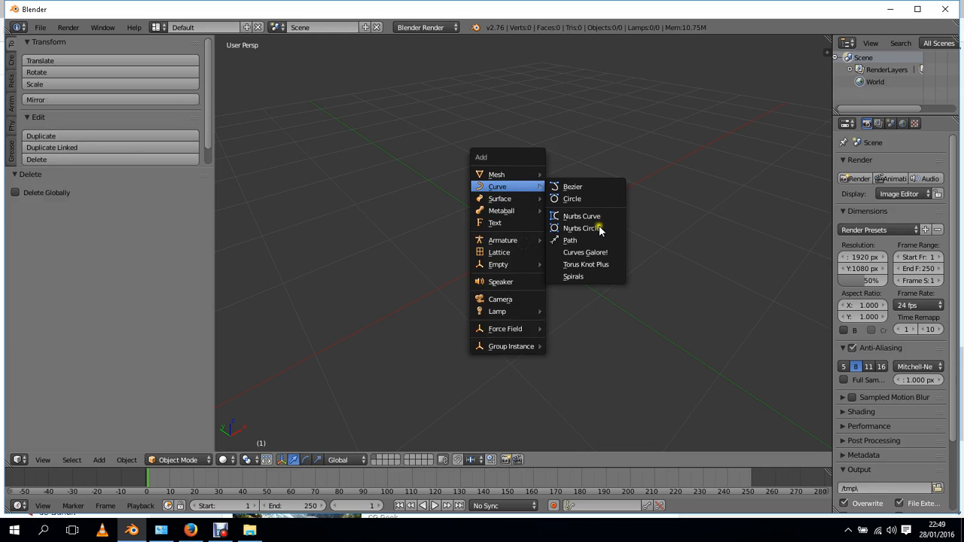
pyautogui.click(578, 252)
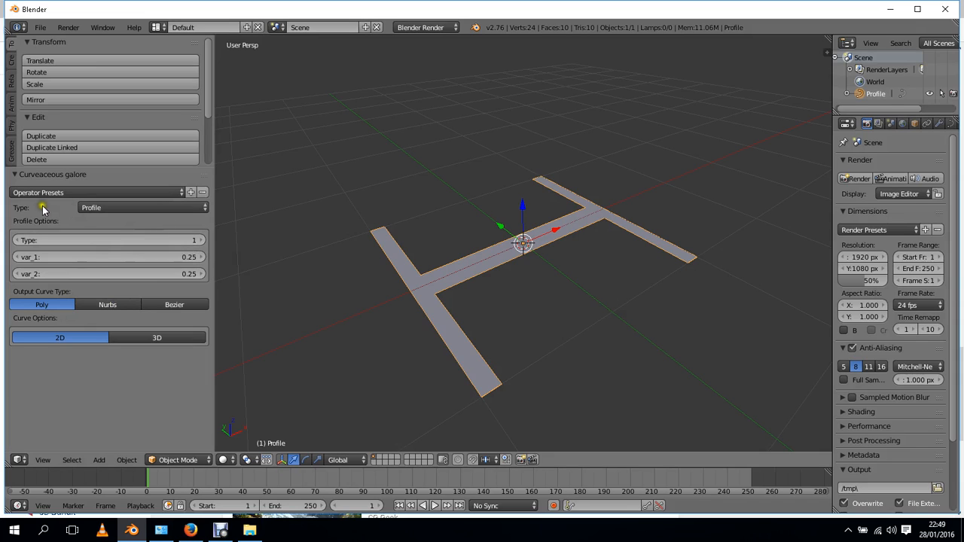
# Try the curve types Miscellaneous, Flower, Star and Arc one after another on the new curve.
pyautogui.click(125, 209)
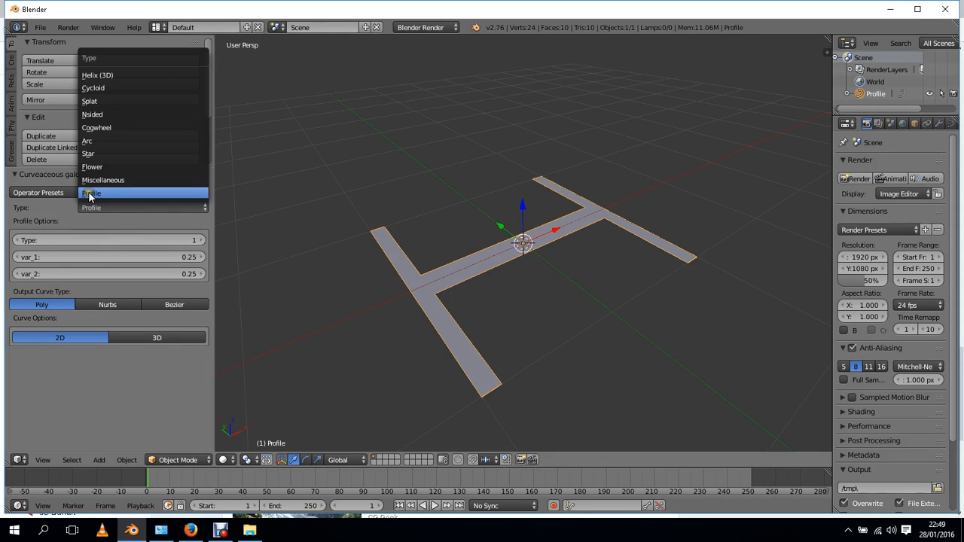
pyautogui.click(116, 181)
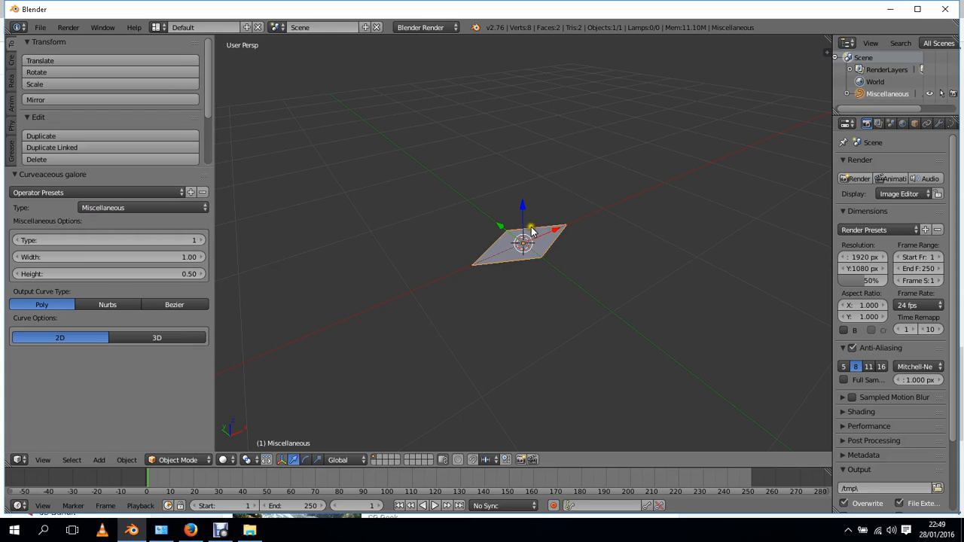
pyautogui.click(148, 208)
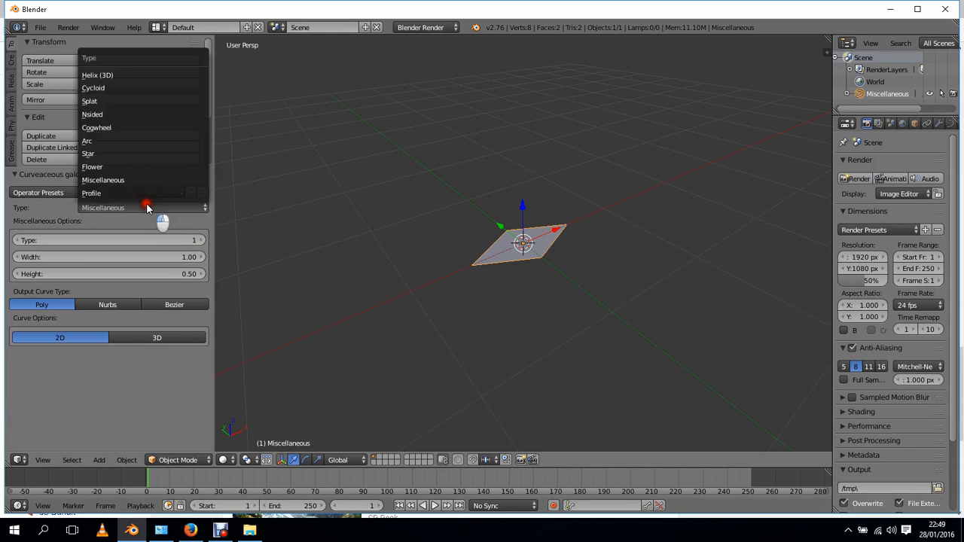
pyautogui.click(123, 167)
pyautogui.click(134, 207)
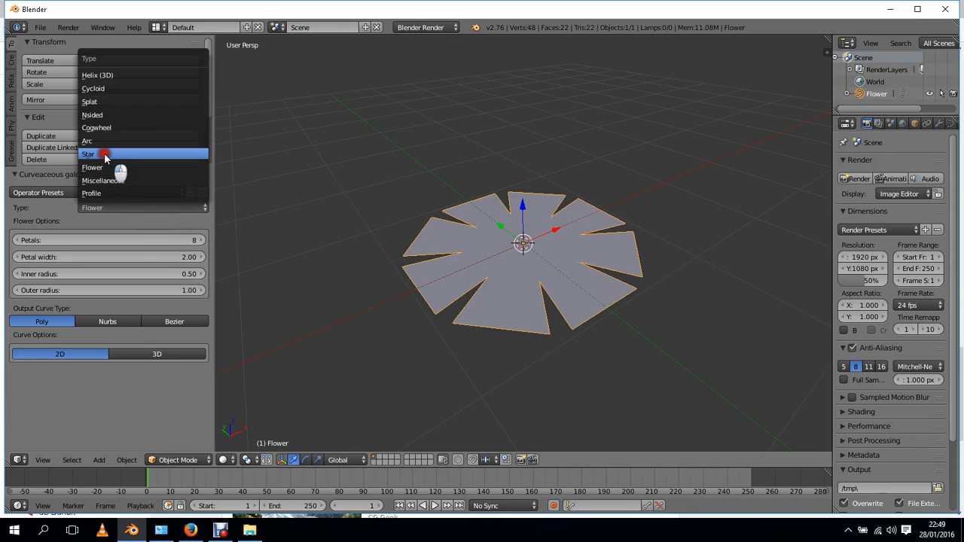
pyautogui.click(114, 154)
pyautogui.click(122, 207)
pyautogui.click(110, 141)
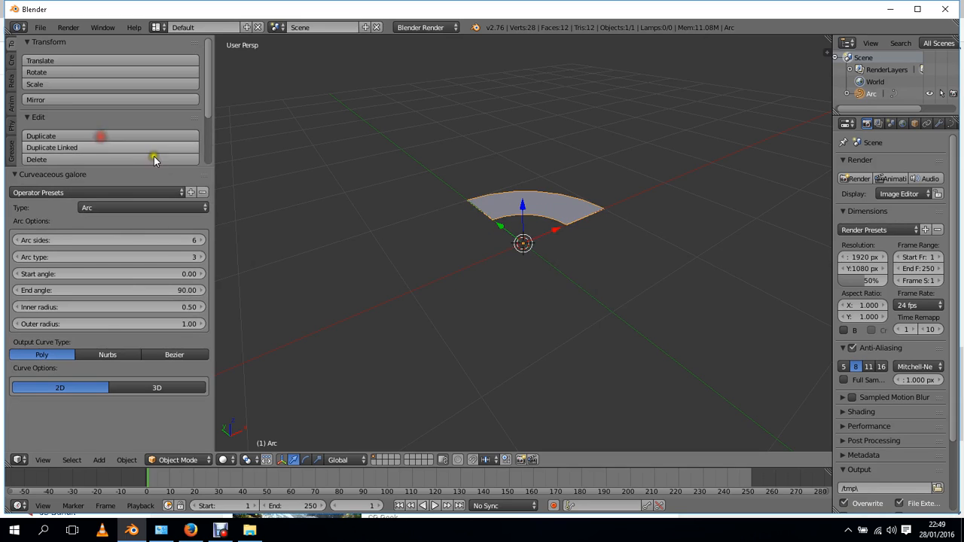
# Try the curve types Cogwheel, Nsided and Splat one after another on the same curve.
pyautogui.click(125, 206)
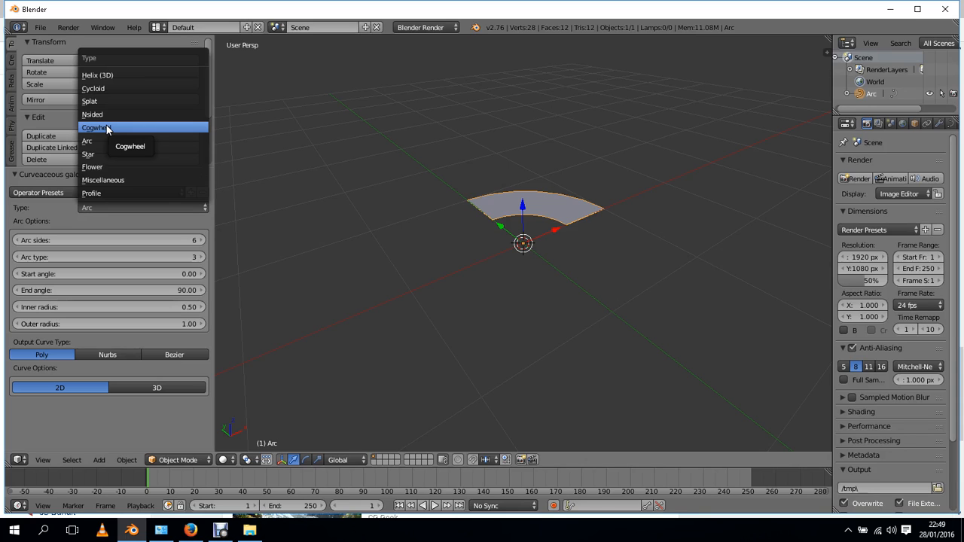
pyautogui.click(106, 126)
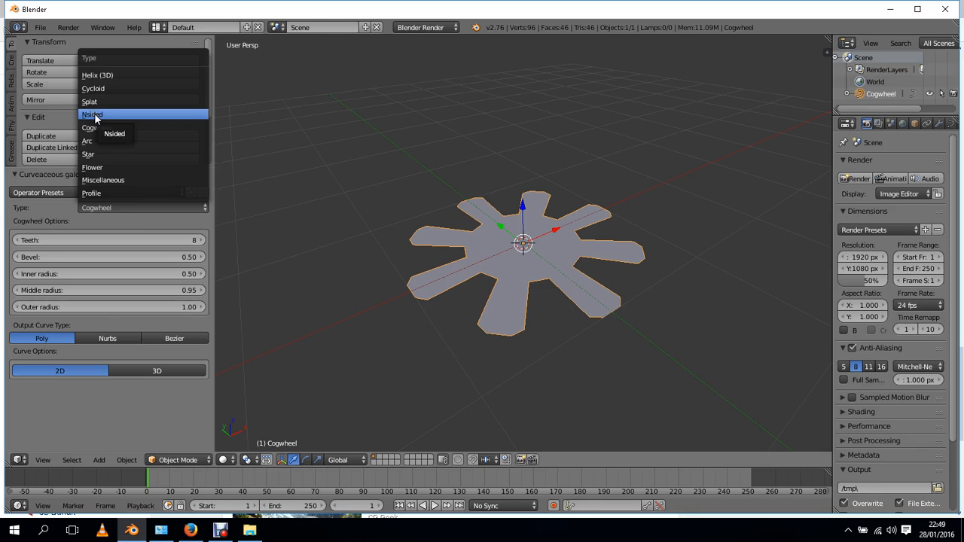
pyautogui.click(93, 115)
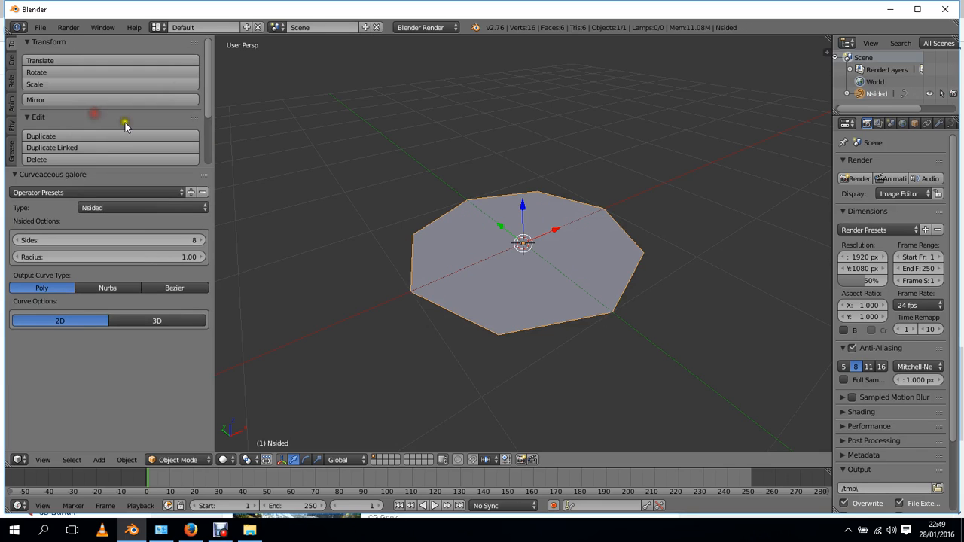
pyautogui.click(96, 208)
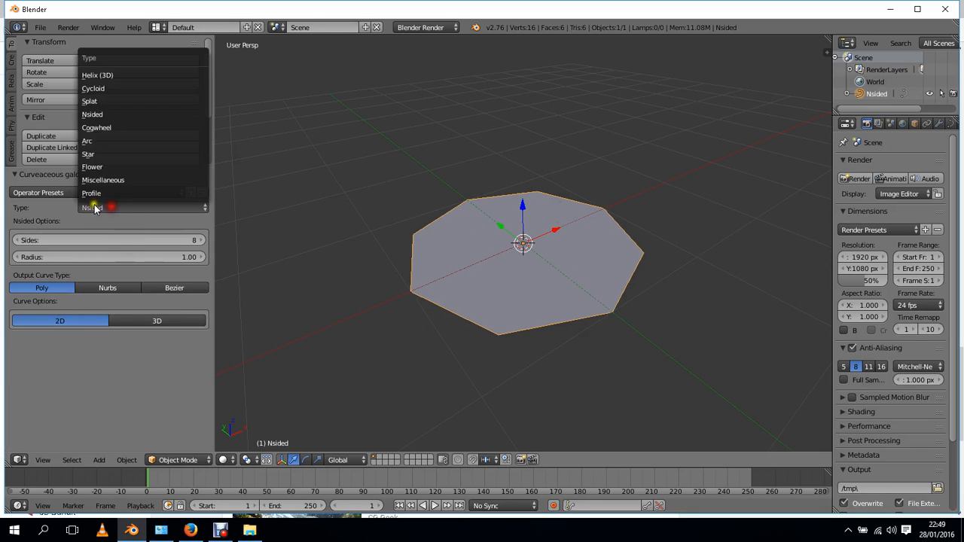
pyautogui.click(94, 101)
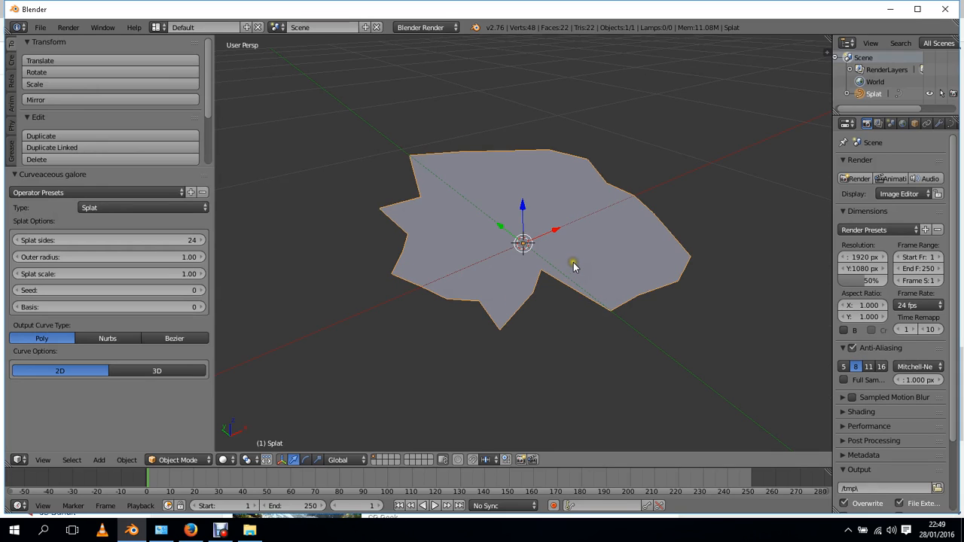
# Change the curve type to Cycloid.
pyautogui.click(154, 208)
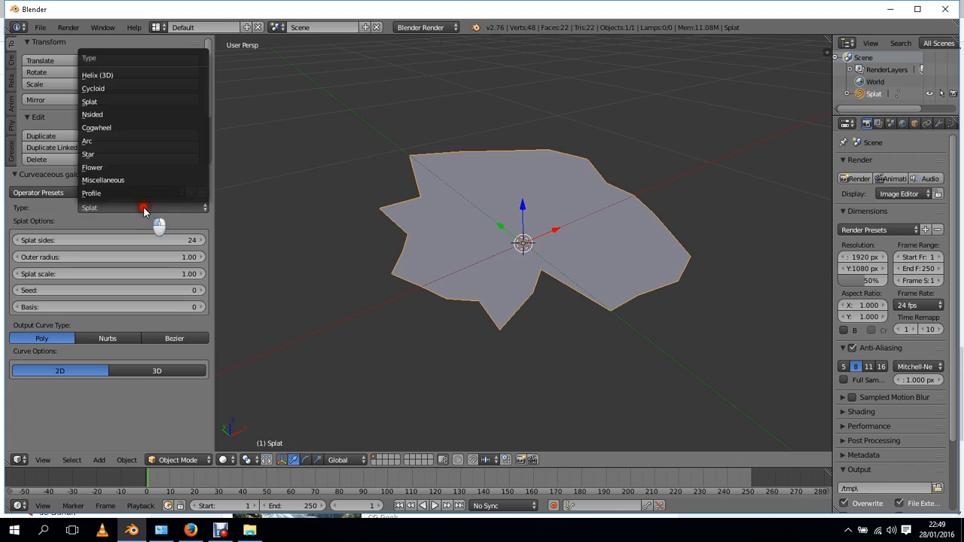
pyautogui.click(105, 88)
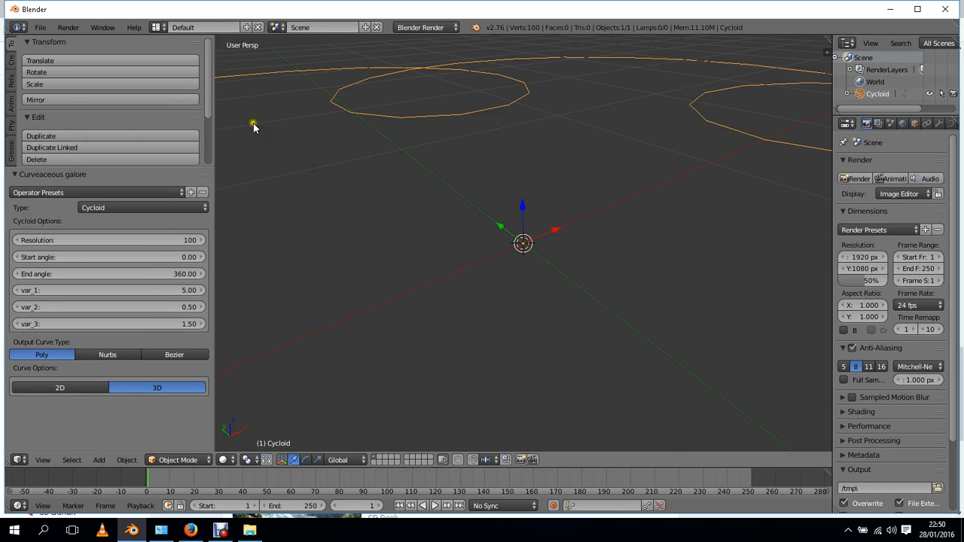
pyautogui.scroll(-5, 508, 78)
pyautogui.moveTo(528, 113); pyautogui.dragTo(526, 218, button='middle')
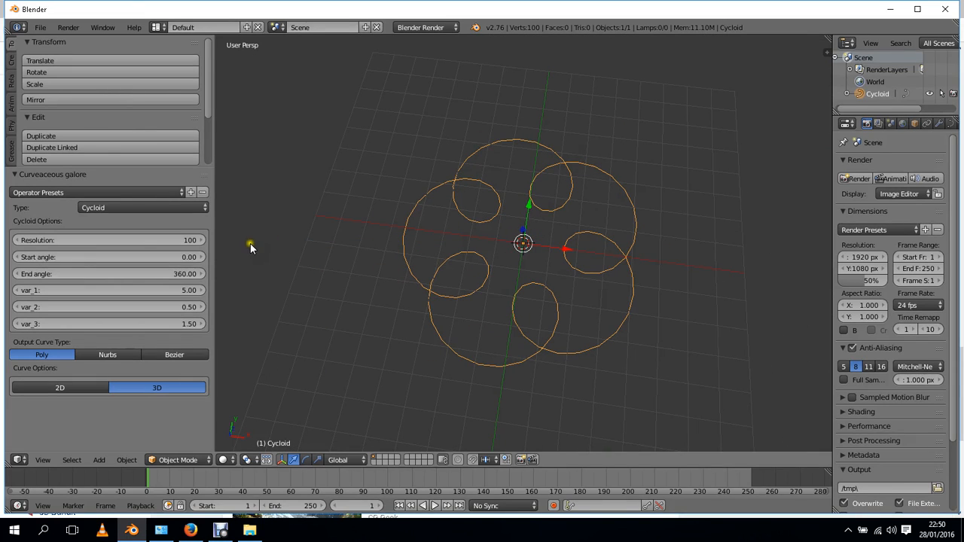
# Change the curve type from Cycloid to Helix (3D) and view the new curve from the side.
pyautogui.click(154, 211)
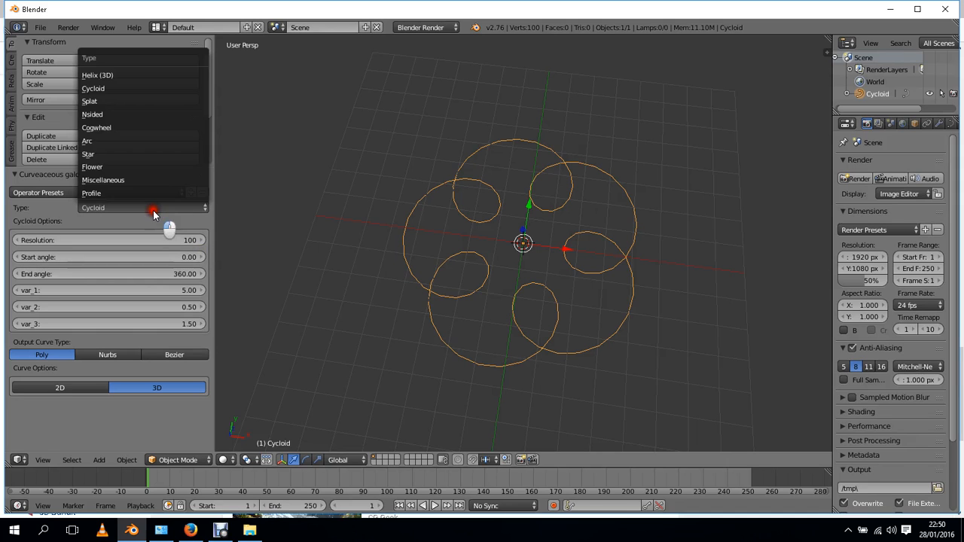
pyautogui.click(96, 76)
pyautogui.moveTo(553, 245); pyautogui.dragTo(525, 192, button='middle')
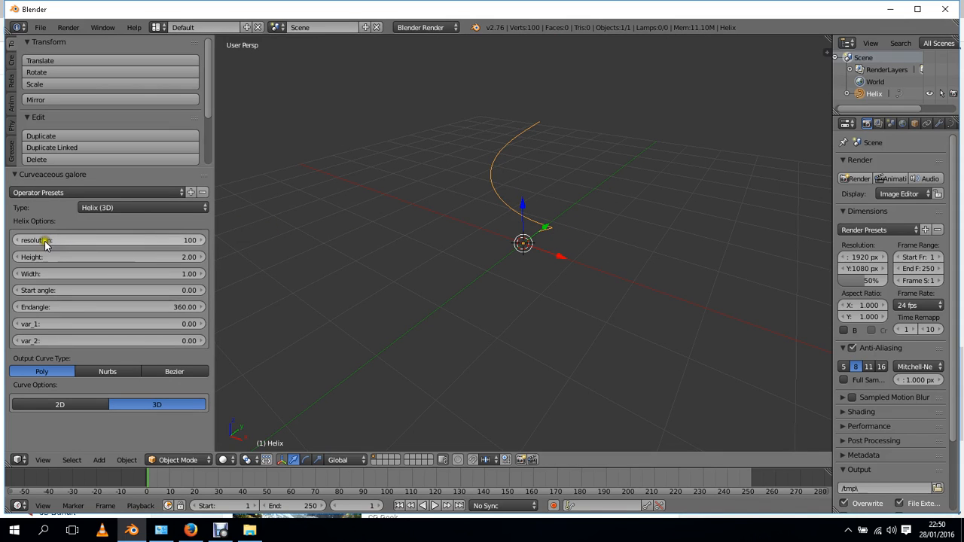
pyautogui.click(128, 208)
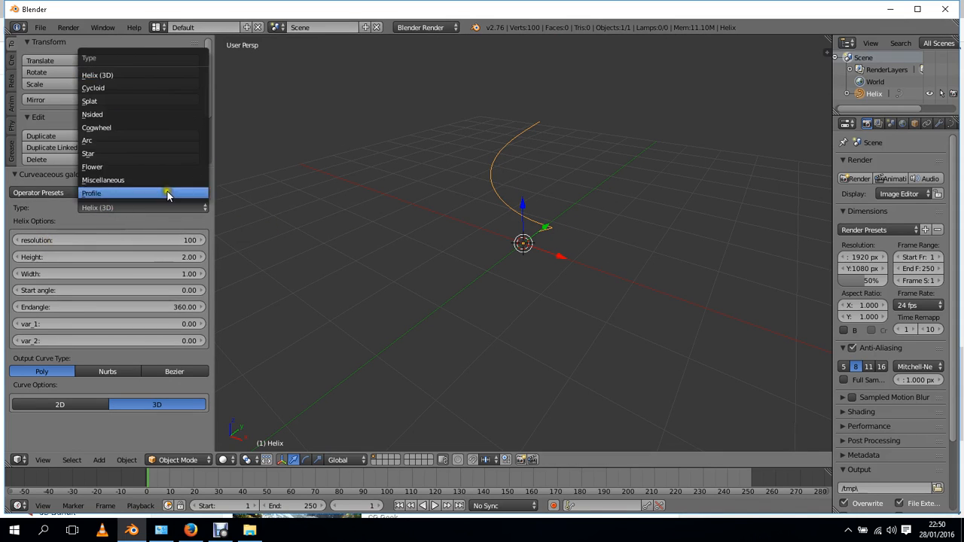
# Lower the helix's resolution to 55 and check the curve from several angles.
pyautogui.moveTo(43, 239)
pyautogui.mouseDown()
pyautogui.moveTo(70, 240)
pyautogui.moveTo(43, 251)
pyautogui.mouseUp()
pyautogui.moveTo(570, 179); pyautogui.dragTo(582, 244, button='middle')
pyautogui.moveTo(83, 236)
pyautogui.mouseDown()
pyautogui.moveTo(179, 239)
pyautogui.moveTo(64, 239)
pyautogui.moveTo(76, 238)
pyautogui.mouseUp()
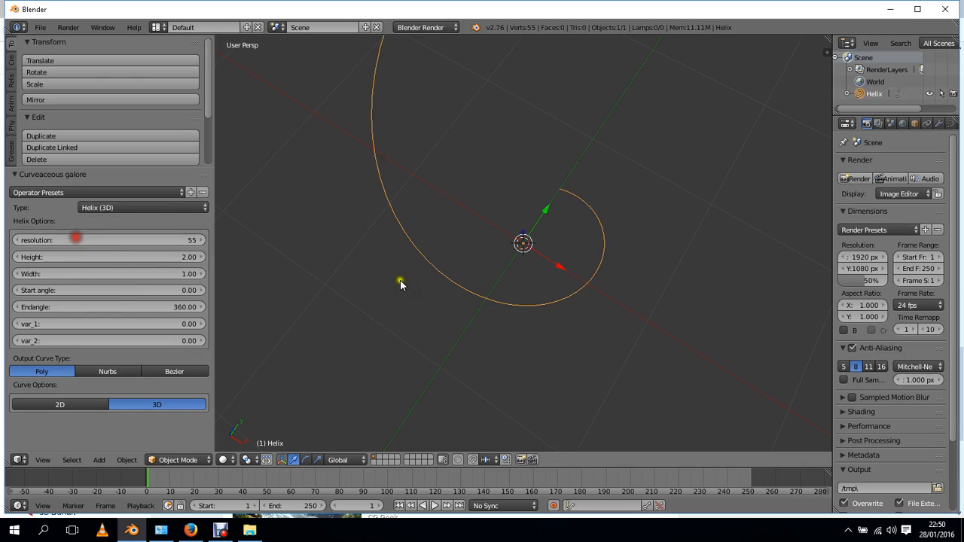
pyautogui.moveTo(467, 259); pyautogui.dragTo(441, 197, button='middle')
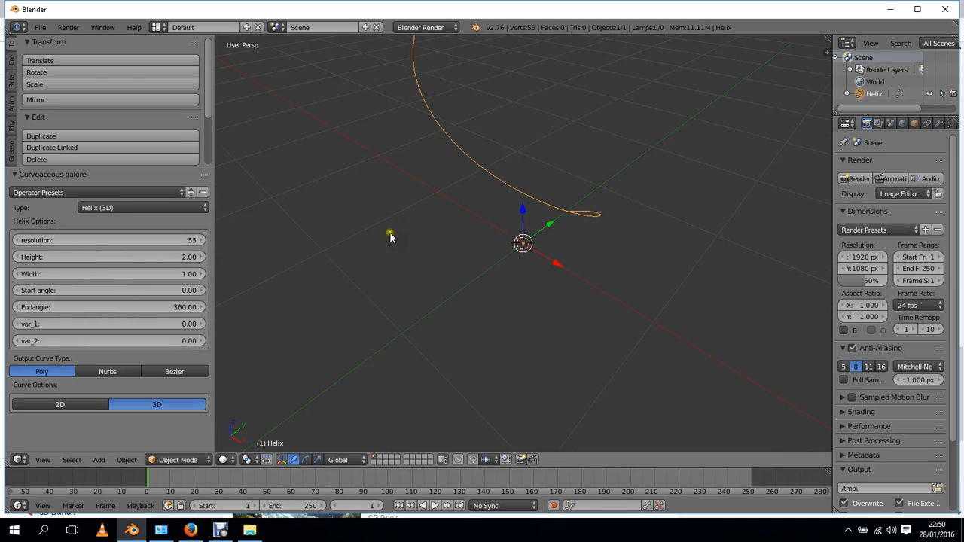
pyautogui.moveTo(390, 236); pyautogui.dragTo(440, 241, button='middle')
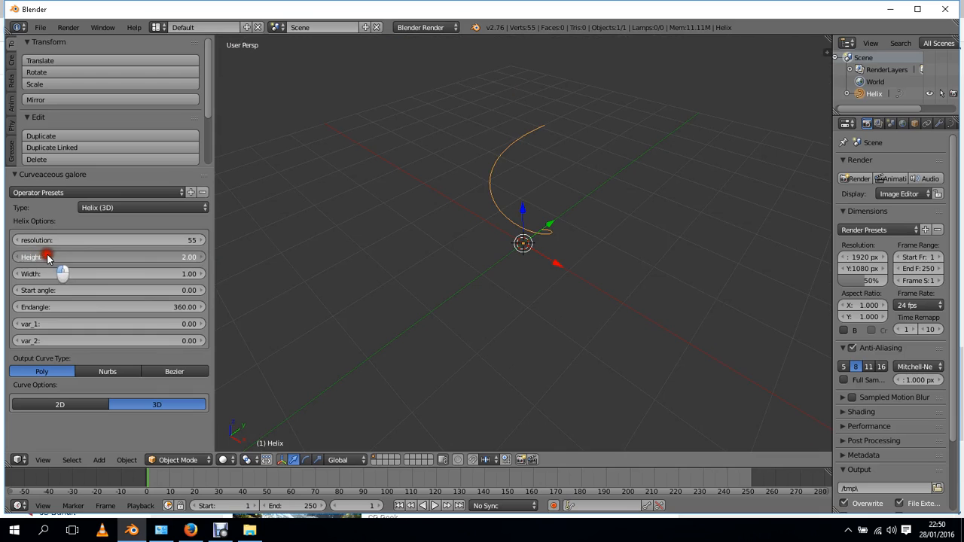
# Set the helix's height to 0.47, its width to 0.88 and its start angle to -3065.46 to form many coils.
pyautogui.moveTo(47, 257)
pyautogui.mouseDown()
pyautogui.moveTo(87, 256)
pyautogui.moveTo(26, 270)
pyautogui.moveTo(74, 257)
pyautogui.moveTo(42, 255)
pyautogui.moveTo(77, 259)
pyautogui.moveTo(41, 260)
pyautogui.moveTo(86, 241)
pyautogui.moveTo(29, 274)
pyautogui.moveTo(28, 335)
pyautogui.moveTo(38, 252)
pyautogui.mouseUp()
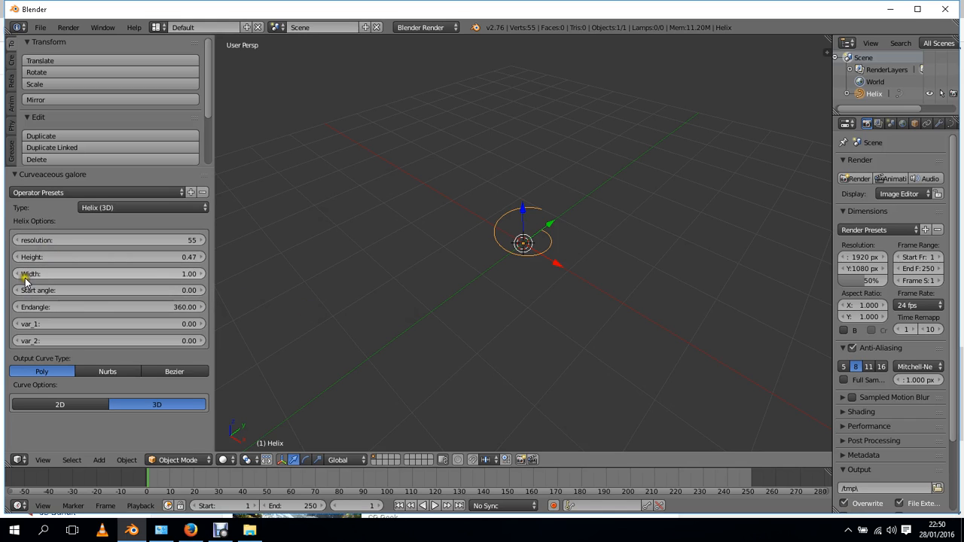
pyautogui.moveTo(25, 280); pyautogui.dragTo(783, 496)
pyautogui.moveTo(508, 279); pyautogui.dragTo(670, 440)
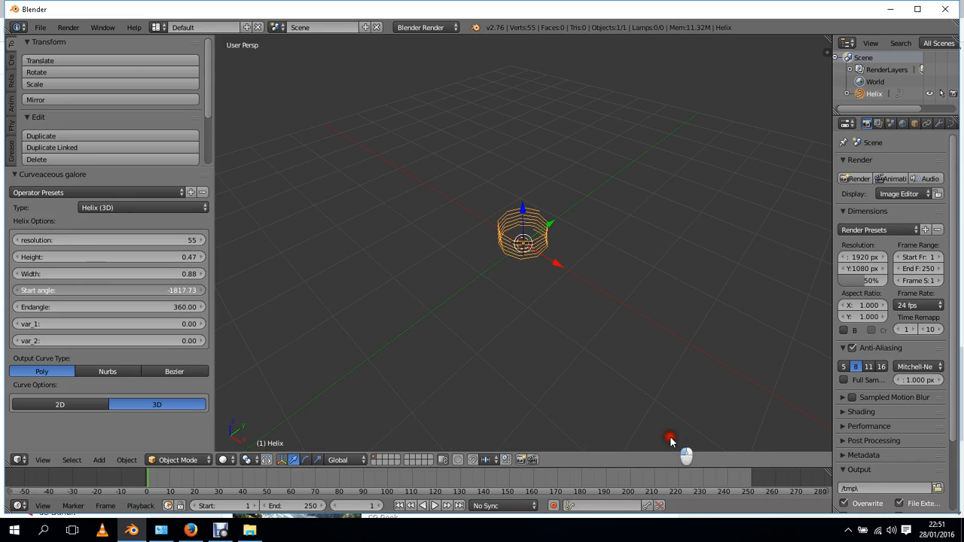
pyautogui.moveTo(549, 459); pyautogui.dragTo(363, 375)
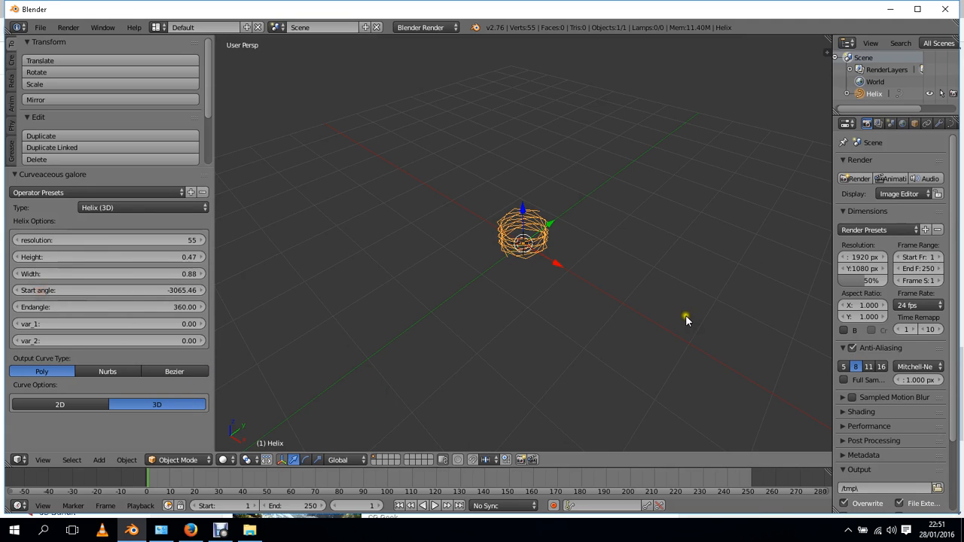
# Increase the helix's height to 1.31 and inspect its angular coils up close.
pyautogui.scroll(6, 606, 235)
pyautogui.moveTo(606, 233); pyautogui.dragTo(608, 221, button='middle')
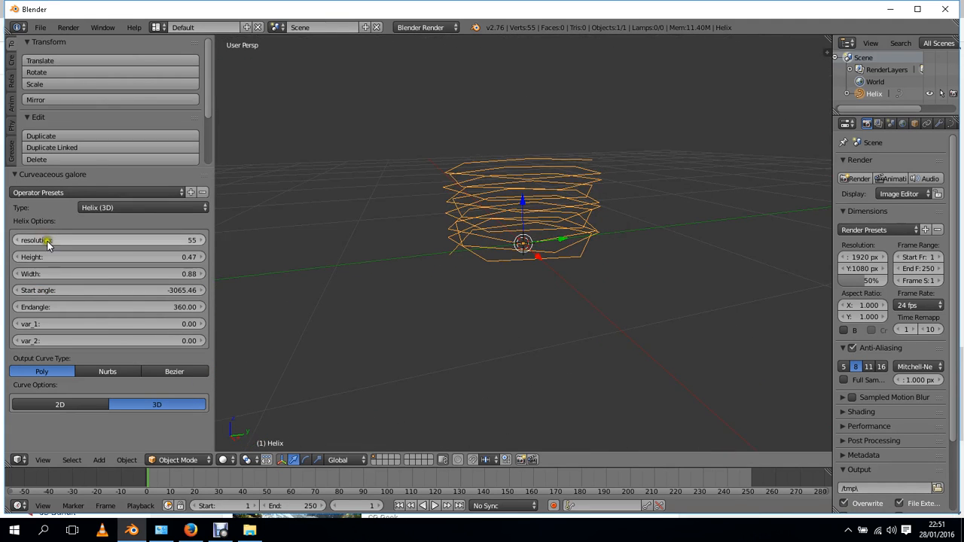
pyautogui.moveTo(34, 258); pyautogui.dragTo(55, 258)
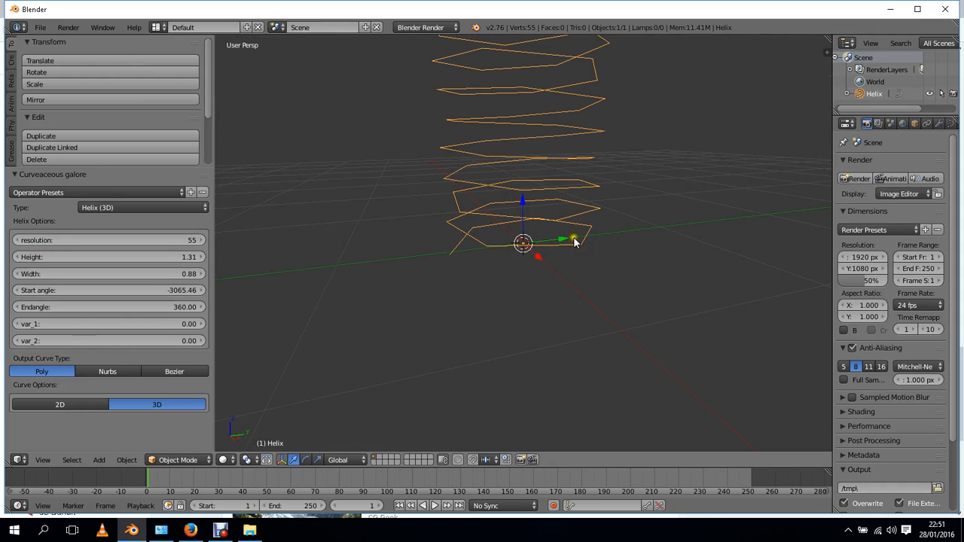
pyautogui.moveTo(499, 154); pyautogui.dragTo(489, 226, button='middle')
pyautogui.moveTo(450, 196); pyautogui.dragTo(433, 196, button='middle')
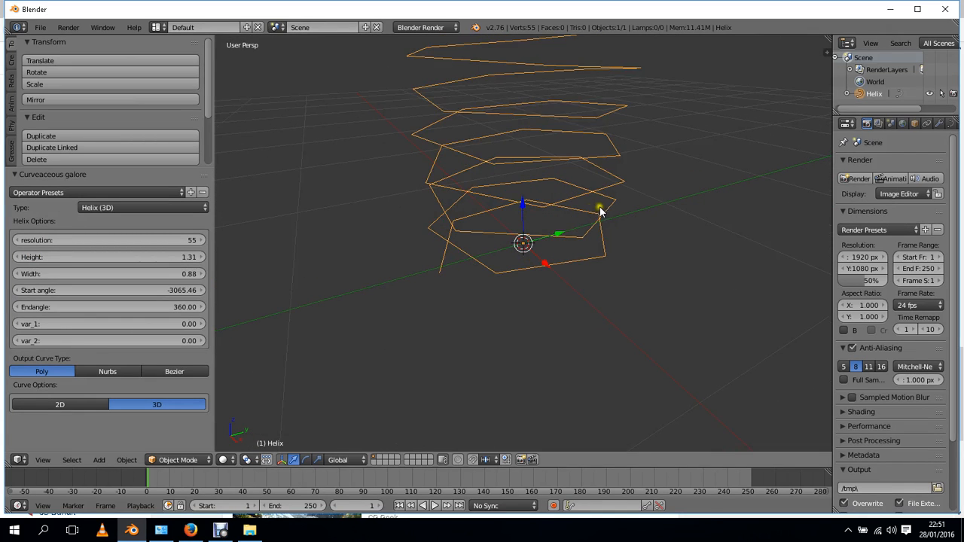
pyautogui.moveTo(510, 223); pyautogui.dragTo(510, 89, button='middle')
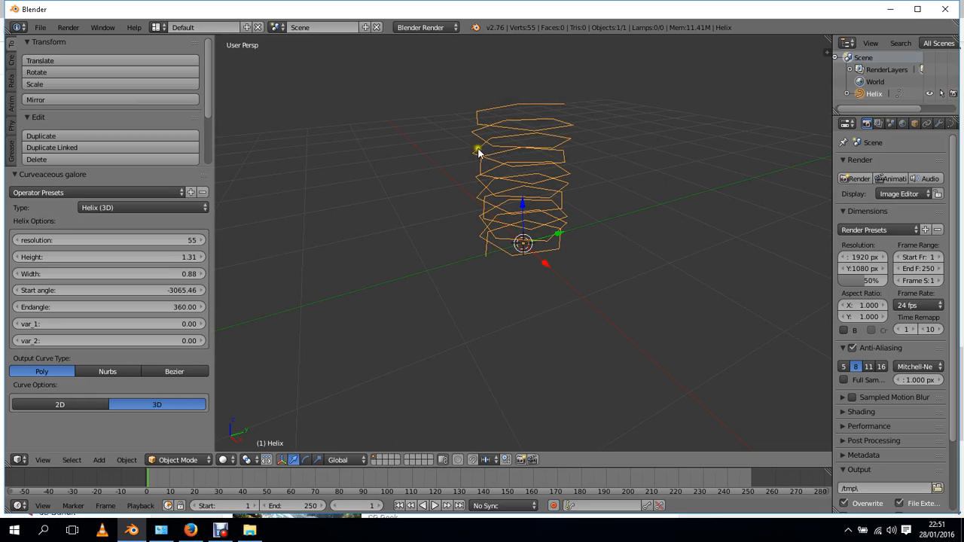
pyautogui.scroll(3, 505, 178)
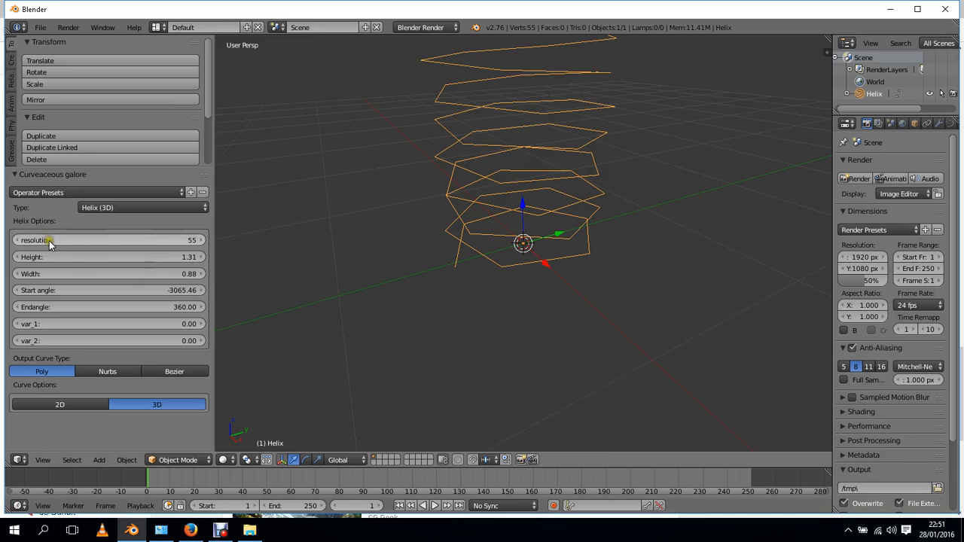
# Smooth the helix by raising its resolution to 328 and stretch its height to 2.96.
pyautogui.moveTo(49, 240); pyautogui.dragTo(230, 256)
pyautogui.scroll(-6, 527, 155)
pyautogui.moveTo(561, 161)
pyautogui.mouseDown(button='middle')
pyautogui.moveTo(520, 185)
pyautogui.moveTo(548, 167)
pyautogui.mouseUp(button='middle')
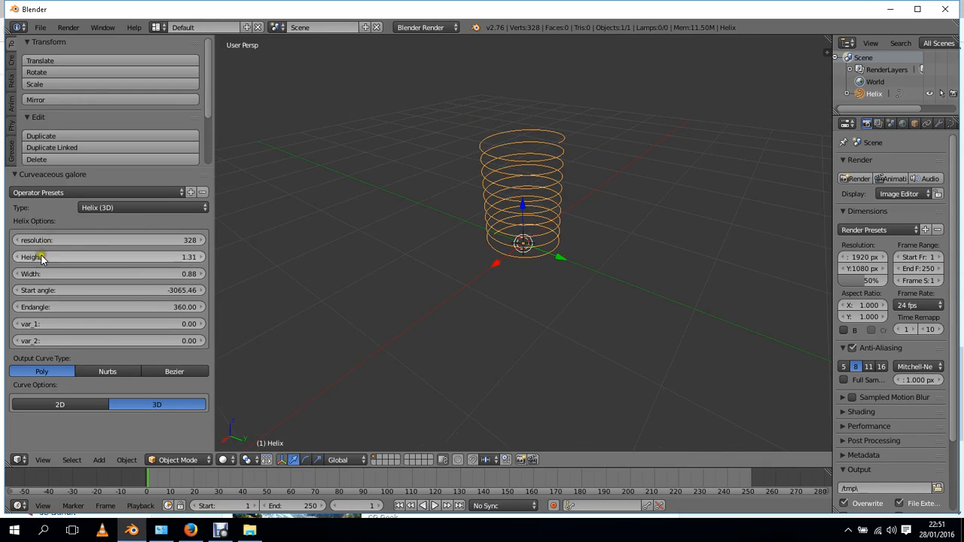
pyautogui.moveTo(29, 259); pyautogui.dragTo(87, 259)
pyautogui.scroll(-4, 645, 175)
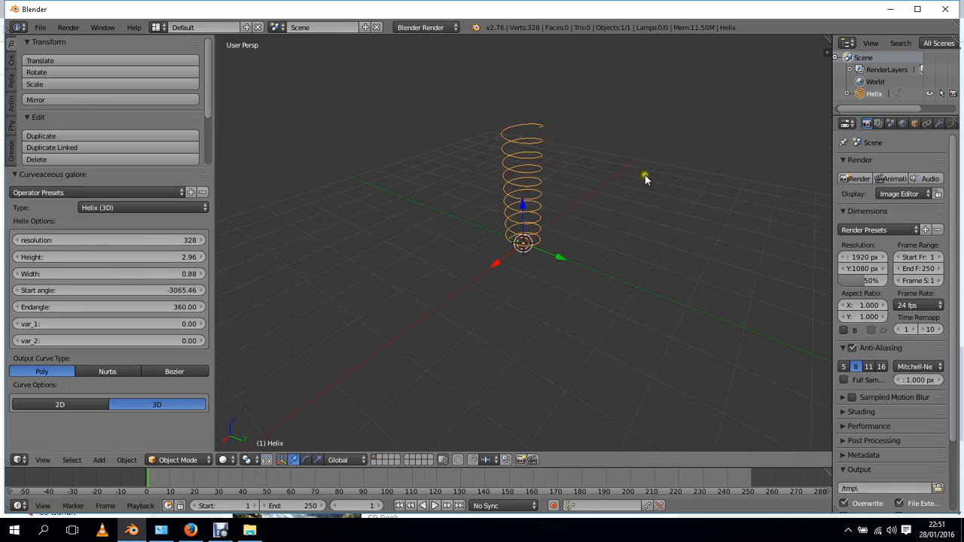
pyautogui.moveTo(645, 175); pyautogui.dragTo(420, 183, button='middle')
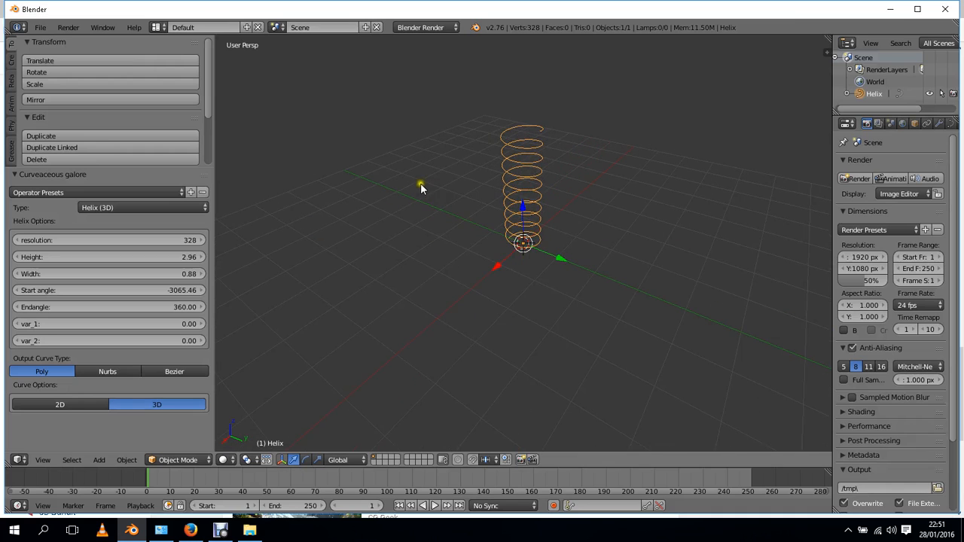
pyautogui.scroll(3, 526, 107)
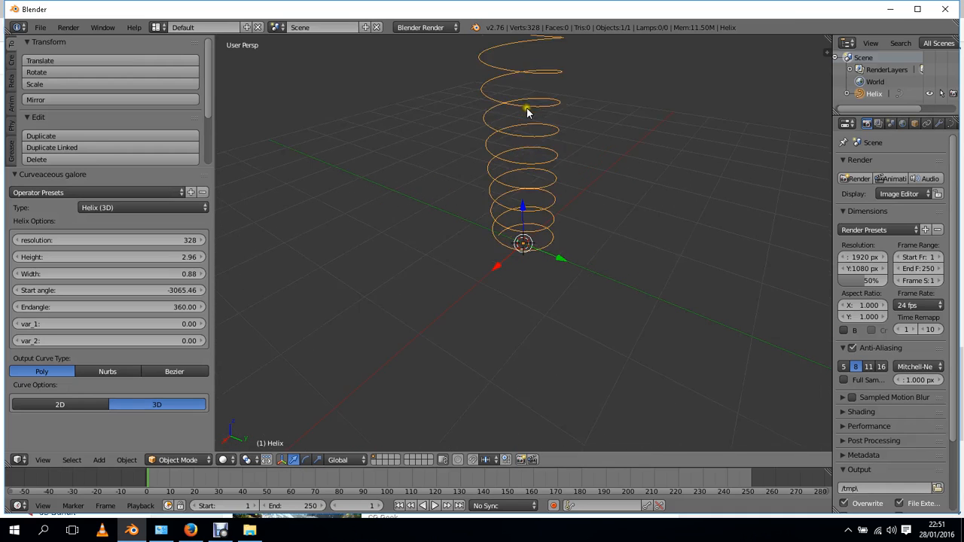
pyautogui.scroll(-4, 543, 153)
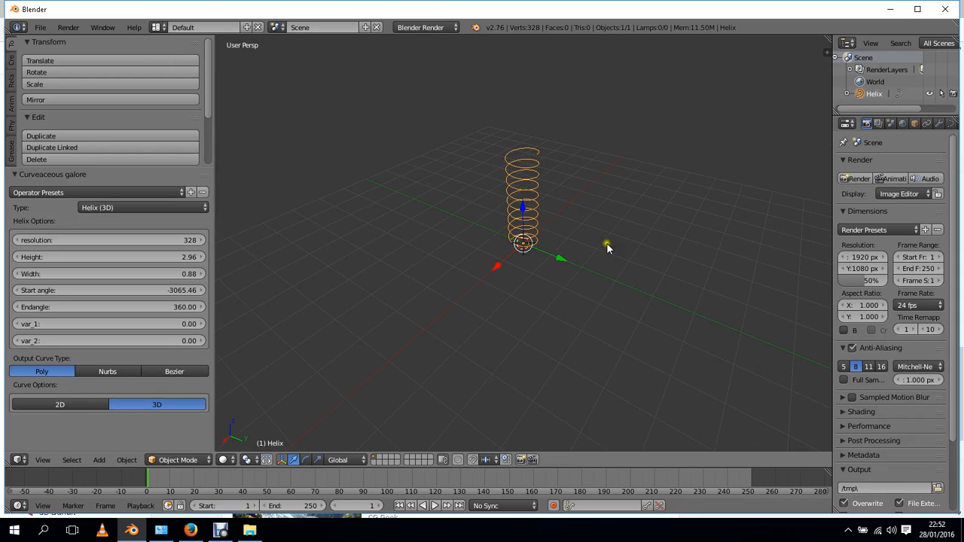
pyautogui.moveTo(607, 247); pyautogui.dragTo(624, 208, button='middle')
# Set the fill mode of the helix curve to Full in its curve data settings.
pyautogui.click(949, 123)
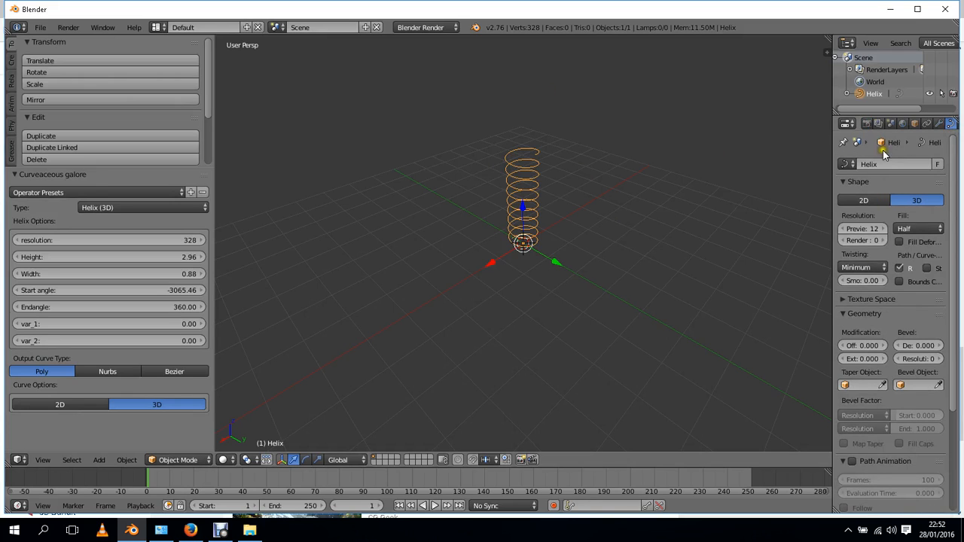
pyautogui.click(920, 229)
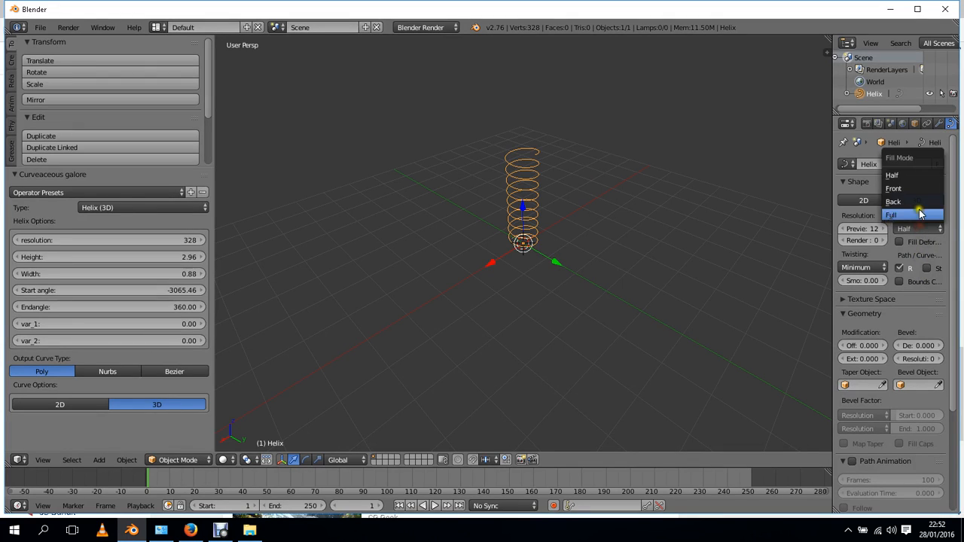
pyautogui.click(919, 217)
pyautogui.click(917, 231)
pyautogui.click(902, 215)
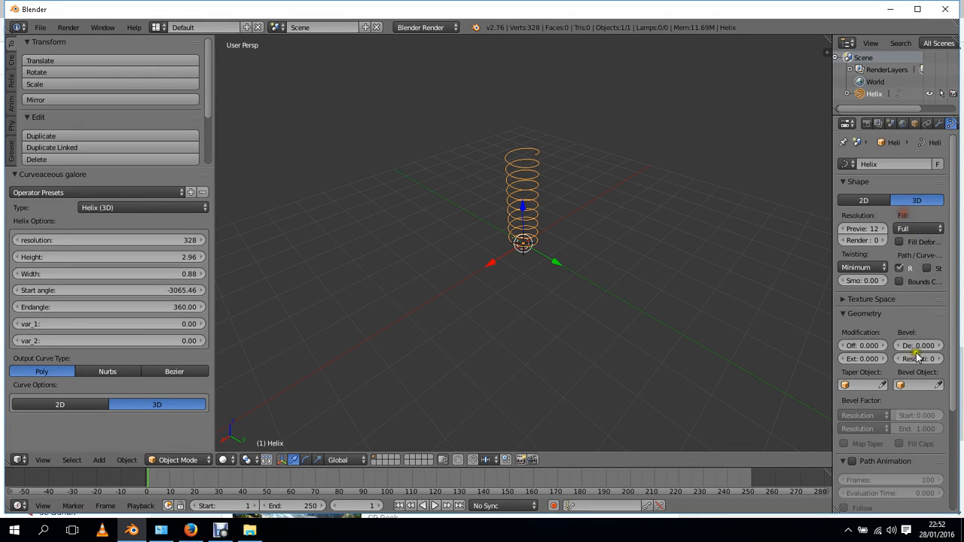
# Thicken the helix into a tube with a bevel depth of 0.039 and try adjusting the bevel resolution.
pyautogui.moveTo(909, 354); pyautogui.dragTo(934, 348)
pyautogui.scroll(6, 518, 132)
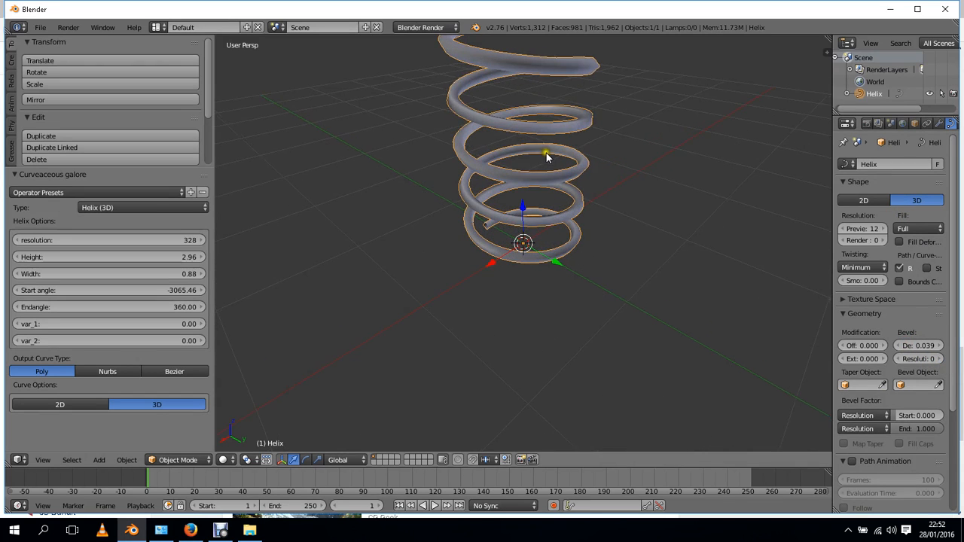
pyautogui.moveTo(546, 156); pyautogui.dragTo(614, 118, button='middle')
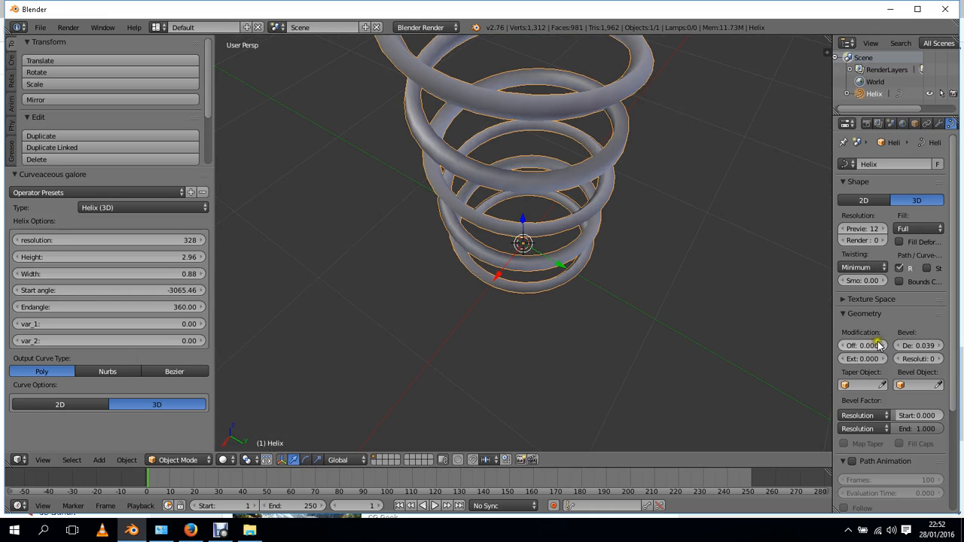
pyautogui.moveTo(908, 358); pyautogui.dragTo(16, 357)
pyautogui.moveTo(481, 94); pyautogui.dragTo(510, 92, button='middle')
# Set the helix's height to 3.74, width to 0.97, start angle to -3059.52 and end angle to 630.63.
pyautogui.moveTo(128, 256)
pyautogui.mouseDown()
pyautogui.moveTo(152, 258)
pyautogui.moveTo(135, 255)
pyautogui.mouseUp()
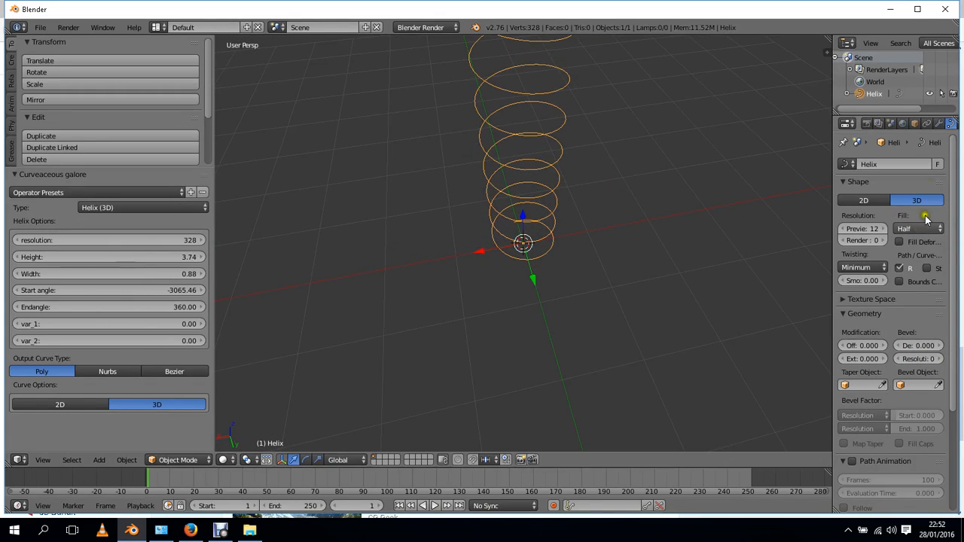
pyautogui.moveTo(512, 156); pyautogui.dragTo(595, 158, button='middle')
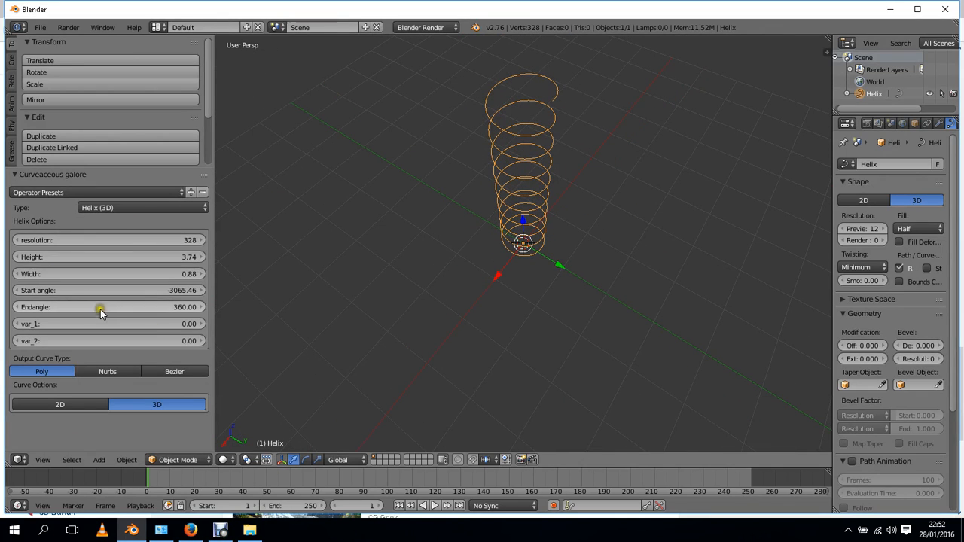
pyautogui.click(43, 276)
pyautogui.moveTo(47, 275); pyautogui.dragTo(28, 291)
pyautogui.moveTo(28, 306); pyautogui.dragTo(88, 305)
pyautogui.moveTo(539, 265); pyautogui.dragTo(185, 366)
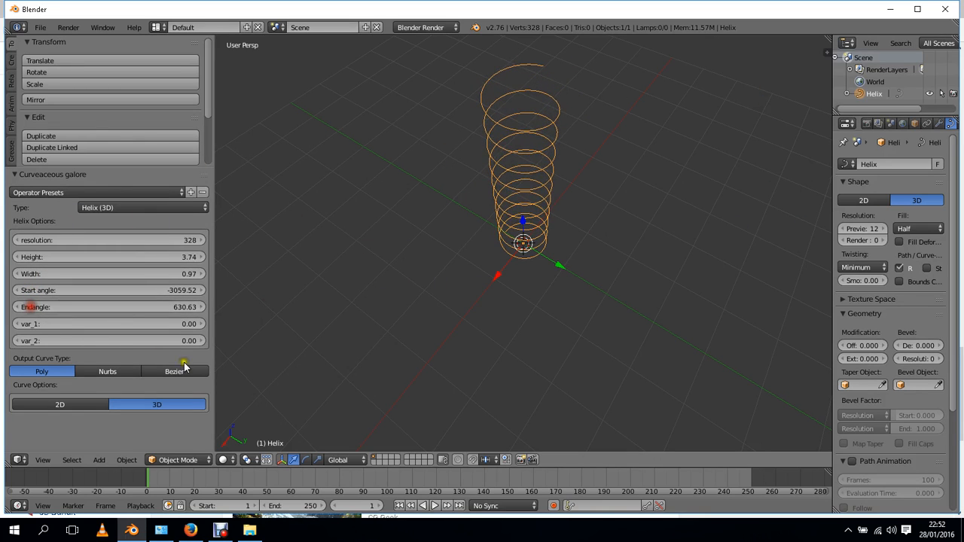
# Raise the helix's var_1 to 1.29 and inspect how the coils change shape.
pyautogui.click(201, 323)
pyautogui.click(43, 323)
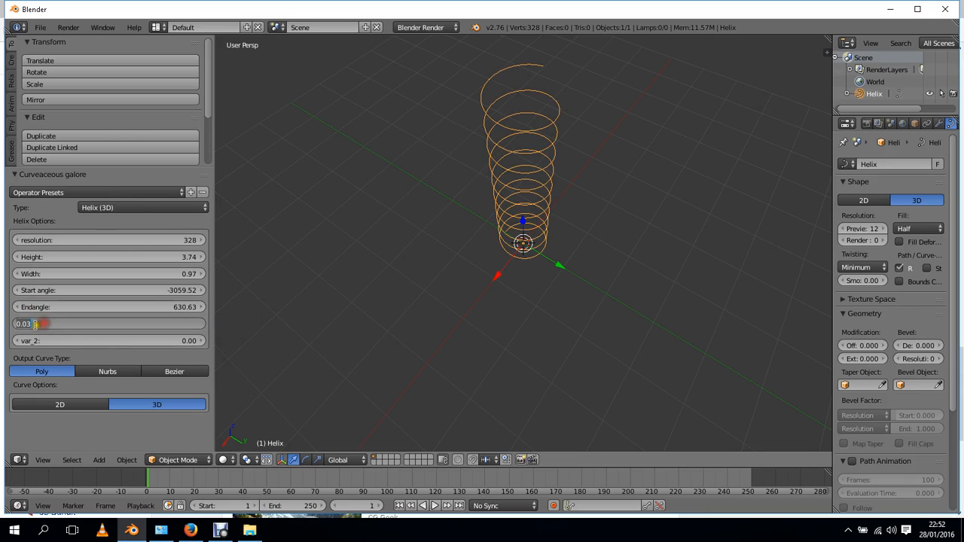
pyautogui.click(67, 336)
pyautogui.moveTo(34, 324); pyautogui.dragTo(67, 332)
pyautogui.scroll(4, 566, 193)
pyautogui.moveTo(598, 173); pyautogui.dragTo(583, 150, button='middle')
pyautogui.scroll(-3, 610, 153)
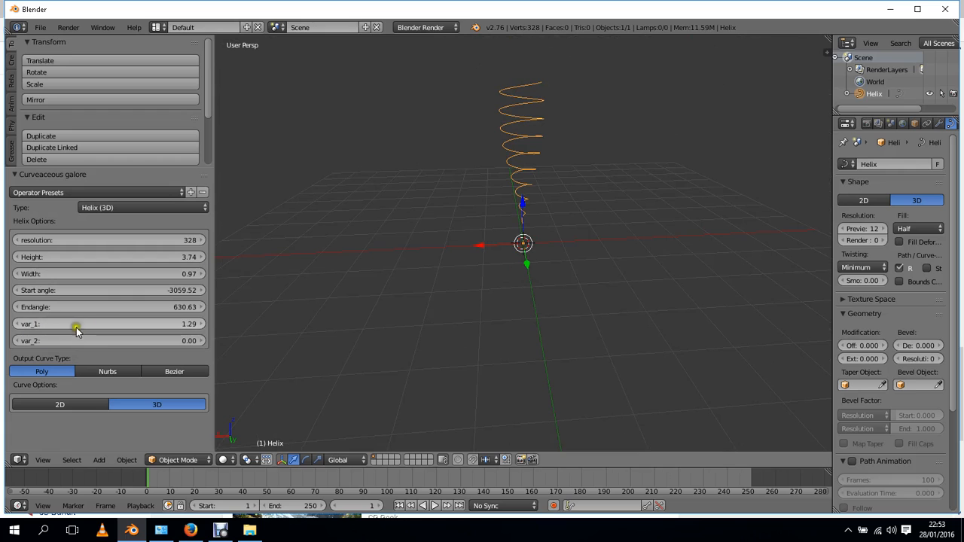
# Try negative var_1 values of -17.13 and -7.83 on the helix and compare the resulting loops.
pyautogui.moveTo(78, 327); pyautogui.dragTo(725, 334)
pyautogui.moveTo(557, 75); pyautogui.dragTo(541, 166, button='middle')
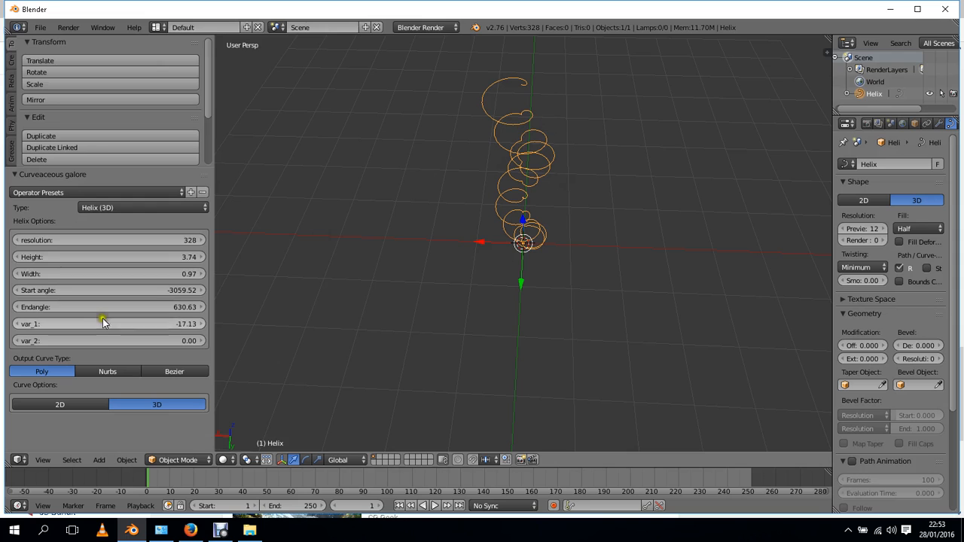
pyautogui.moveTo(32, 324); pyautogui.dragTo(230, 349)
pyautogui.moveTo(380, 228); pyautogui.dragTo(510, 181, button='middle')
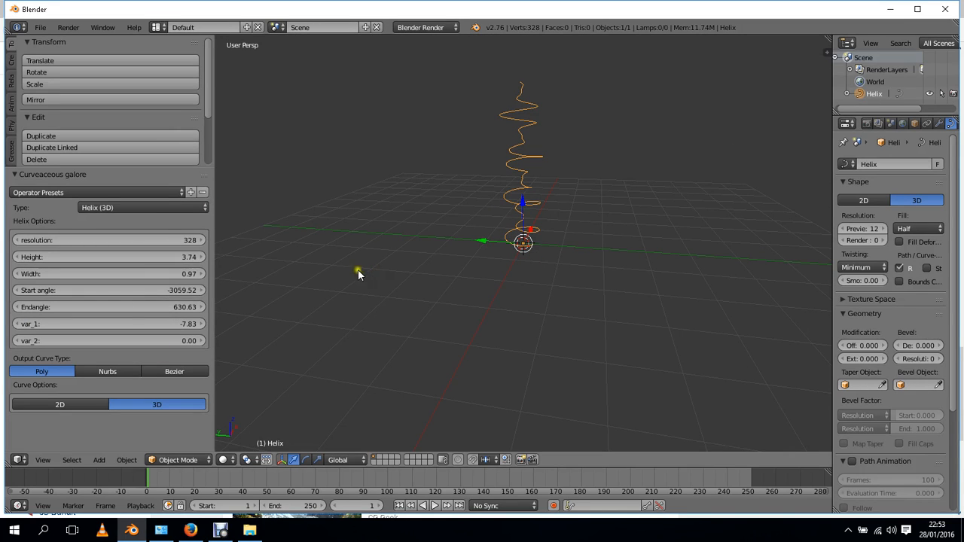
# Set the helix's var_2 to 4.80, reset var_1 to 0, and try varying var_1 again.
pyautogui.moveTo(20, 344); pyautogui.dragTo(119, 350)
pyautogui.click(56, 323)
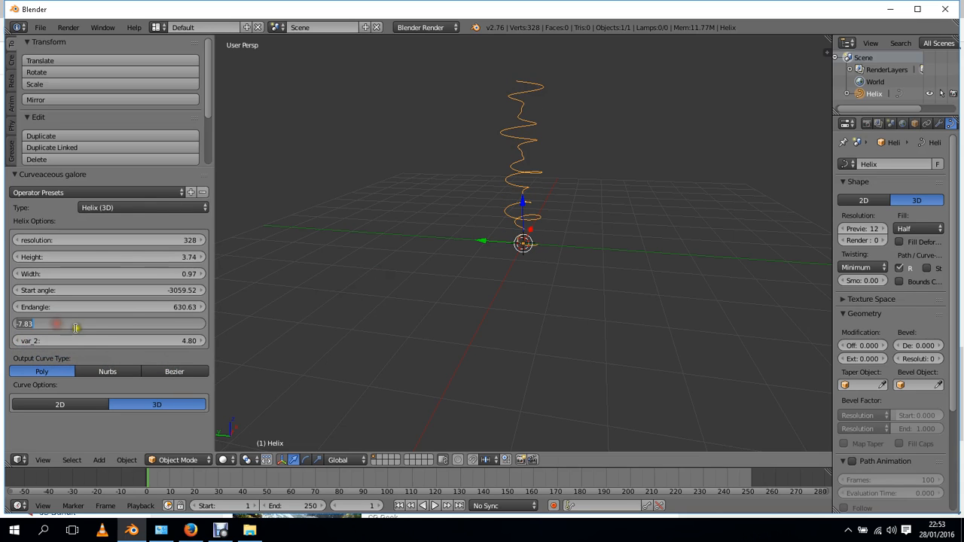
pyautogui.press('Return')
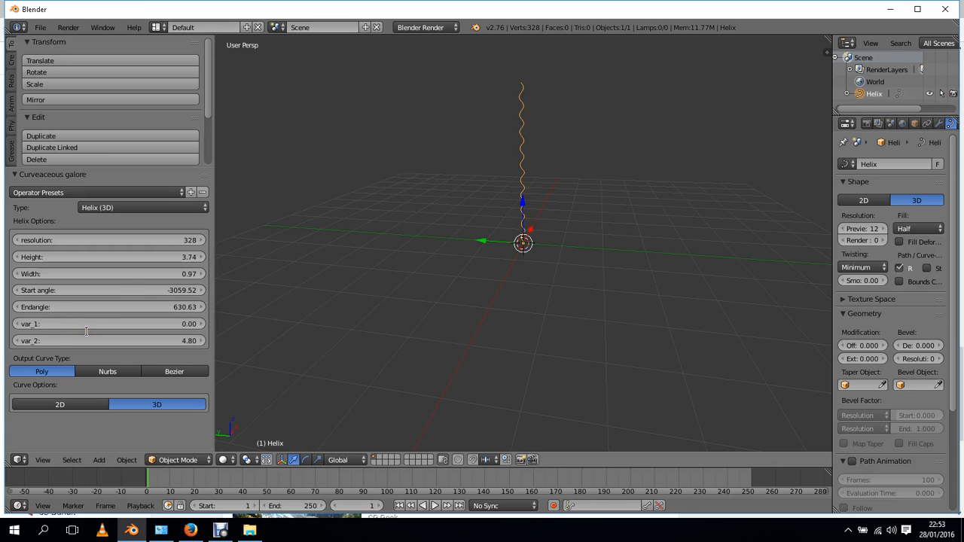
pyautogui.moveTo(30, 327); pyautogui.dragTo(881, 275)
# Undo the current helix, add a Curves Galore! curve again and try changing its start angle to -3061.83.
pyautogui.hotkey('ctrl', 'z')
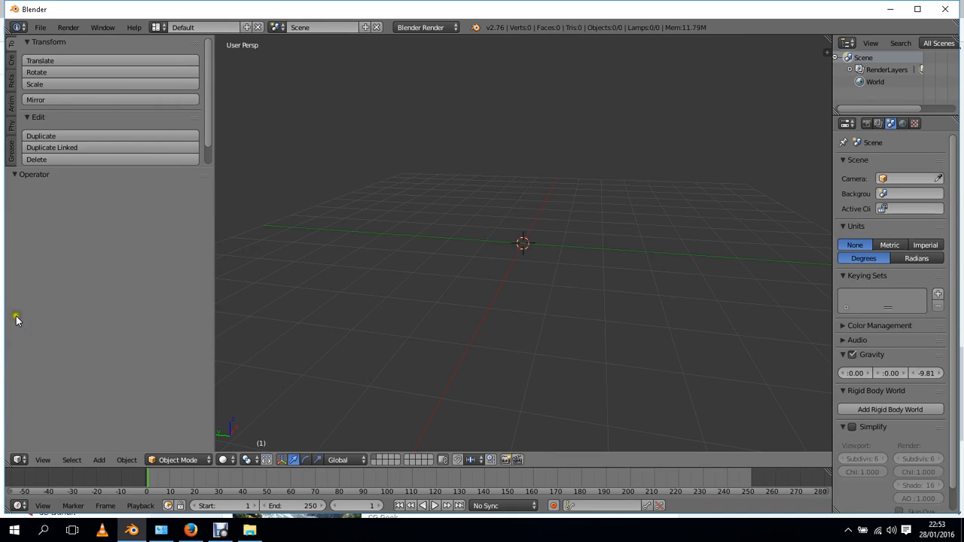
pyautogui.hotkey('shift', 'a')
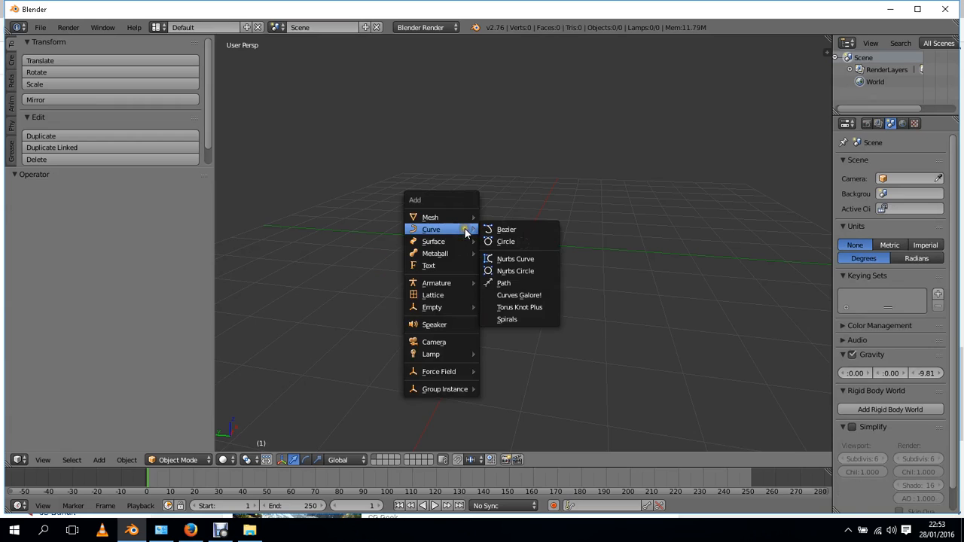
pyautogui.moveTo(461, 229)
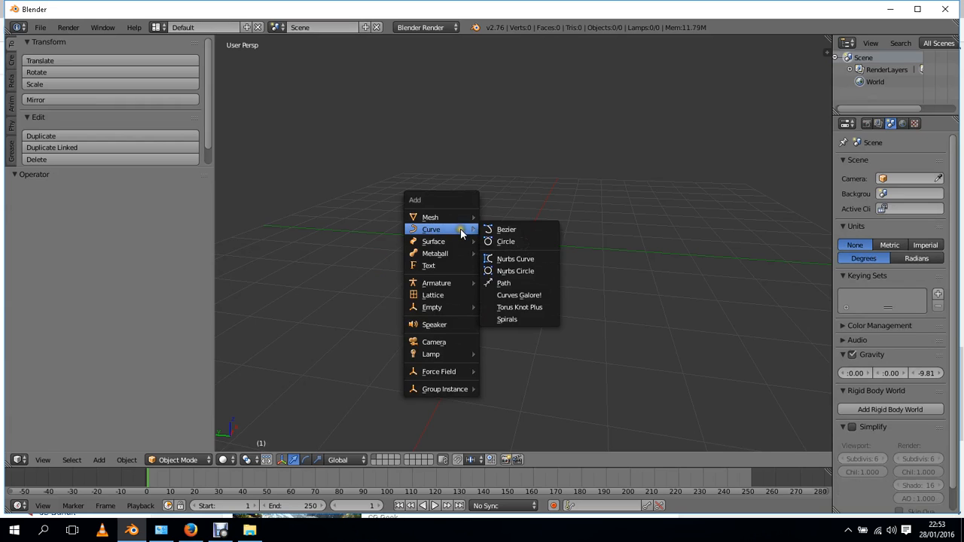
pyautogui.click(508, 296)
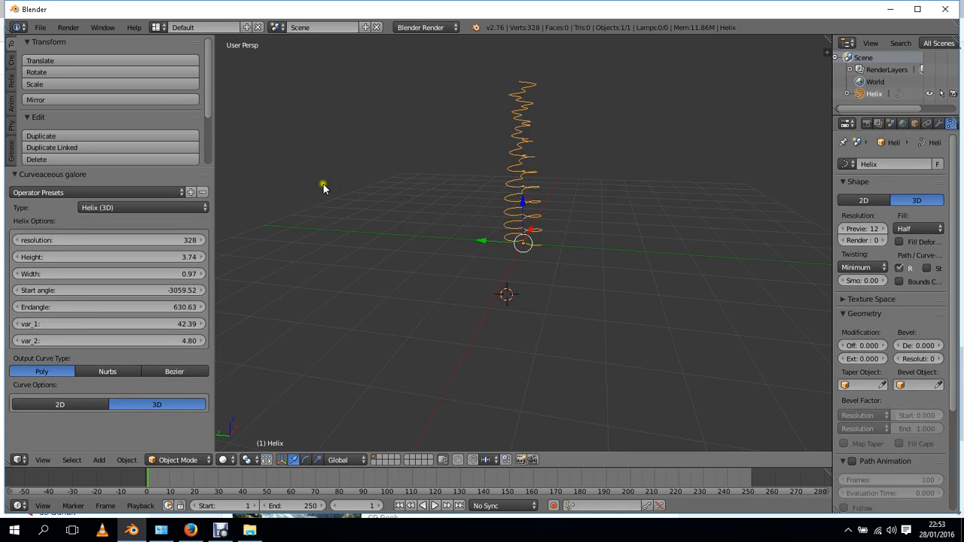
pyautogui.moveTo(181, 290); pyautogui.dragTo(131, 286)
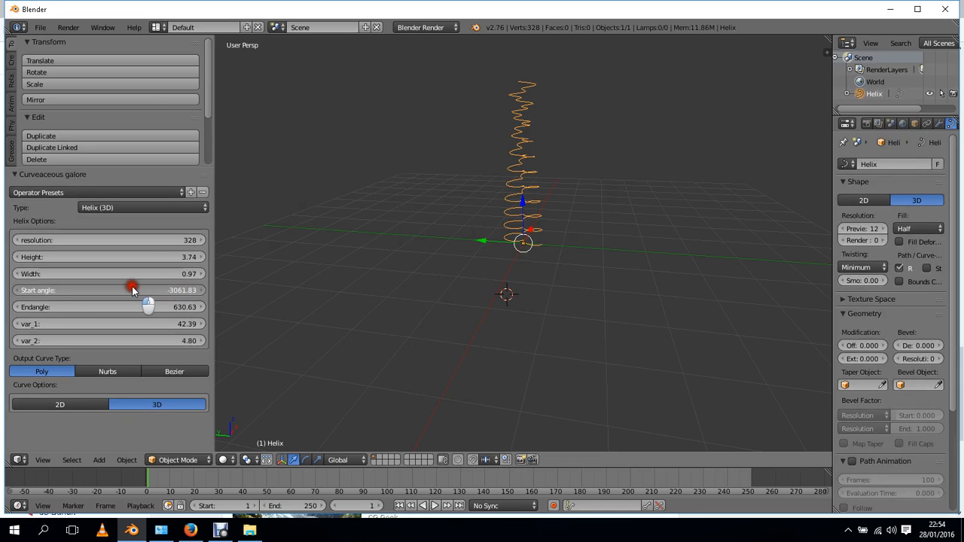
# Start a new file from the startup scene and delete all of its default objects.
pyautogui.click(40, 27)
pyautogui.click(46, 43)
pyautogui.click(49, 53)
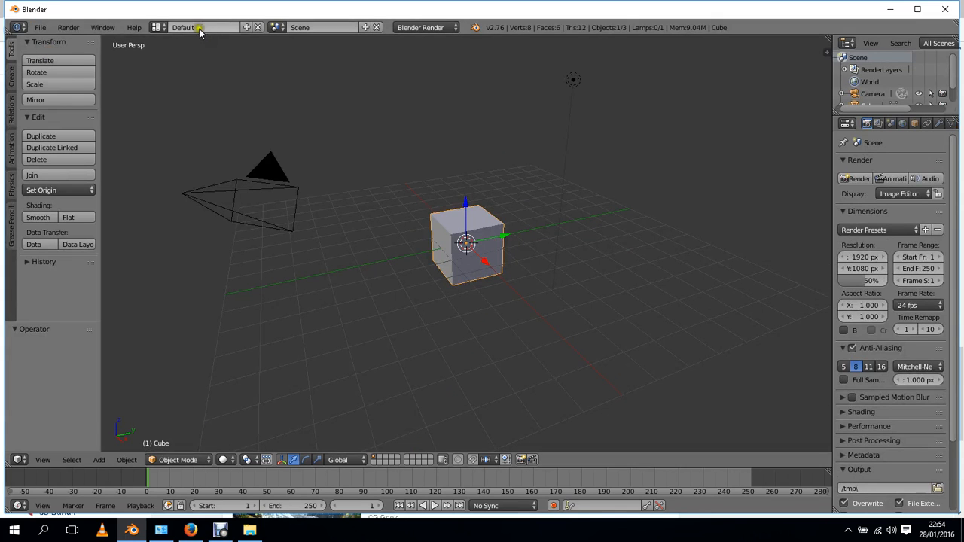
pyautogui.press('a')
pyautogui.press('a')
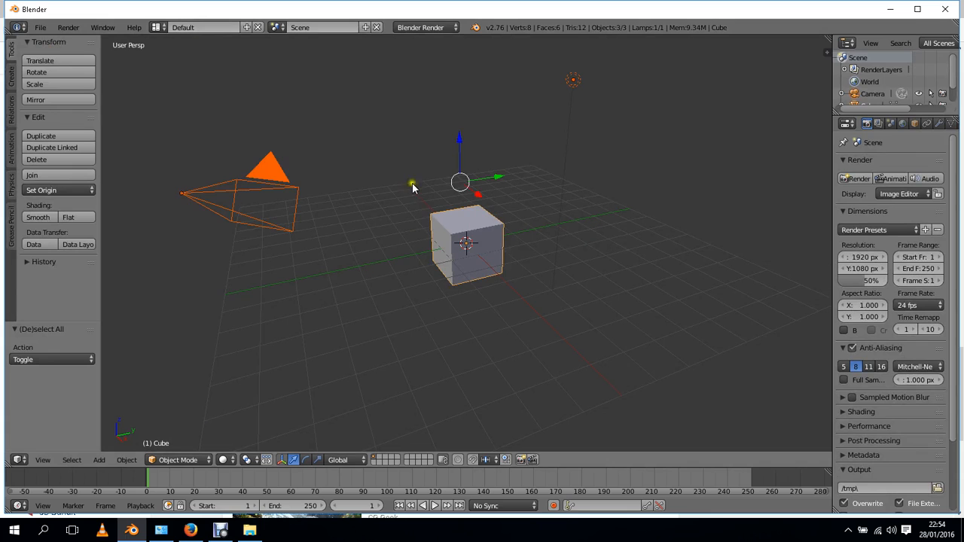
pyautogui.press('x')
pyautogui.click(412, 134)
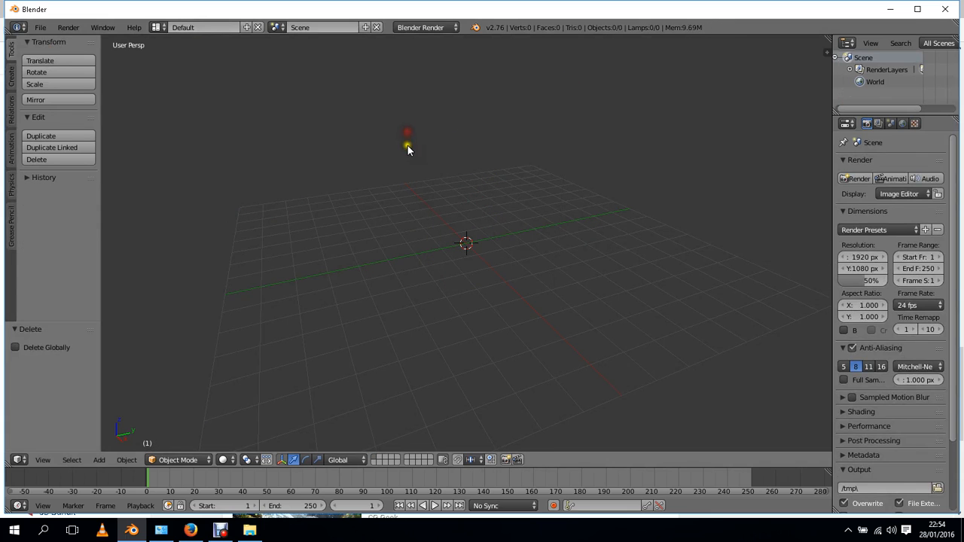
# Enable the Add Curve: Extra Objects add-on in the user preferences and close the preferences.
pyautogui.click(40, 27)
pyautogui.click(75, 161)
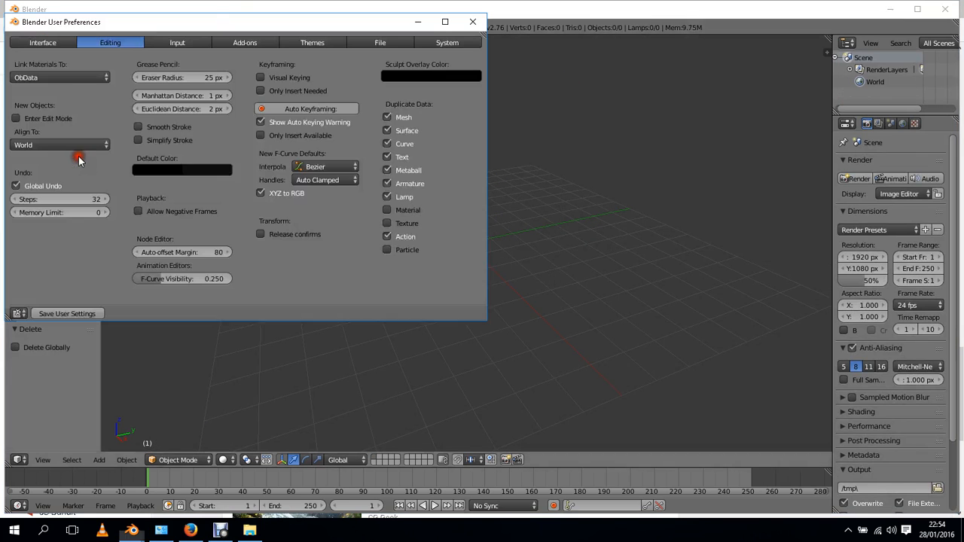
pyautogui.click(240, 42)
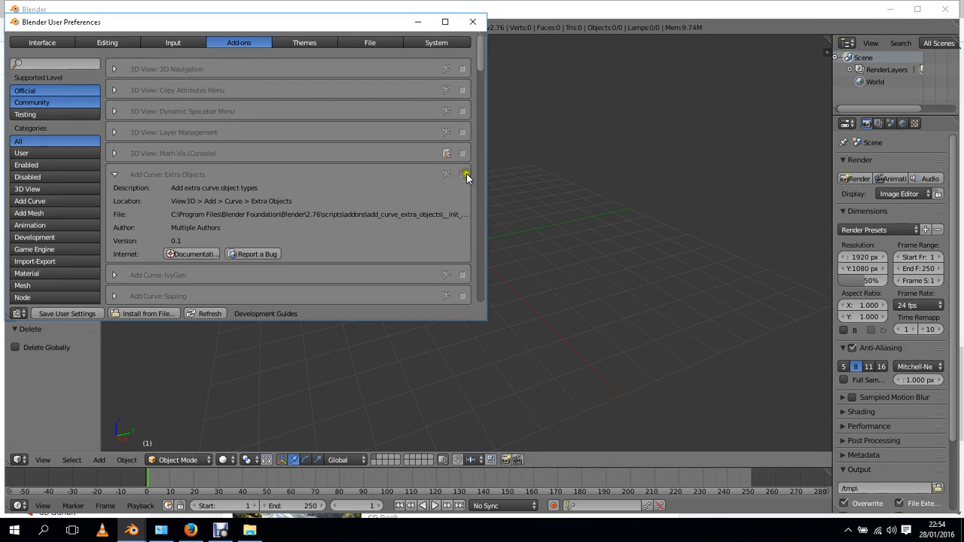
pyautogui.click(473, 23)
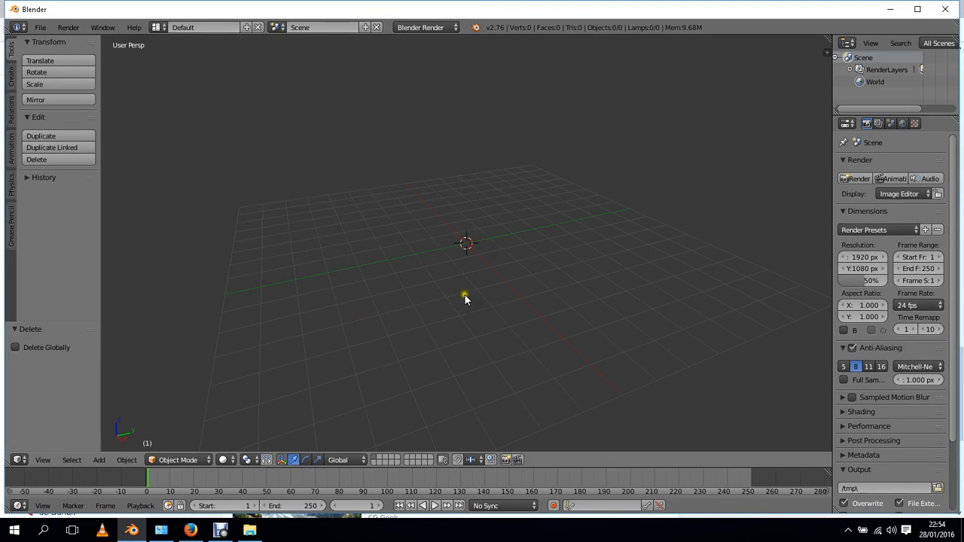
# Add a Curves Galore! curve and enlarge the operator settings area so all its options can be read.
pyautogui.hotkey('shift', 'a')
pyautogui.moveTo(467, 298)
pyautogui.click(519, 362)
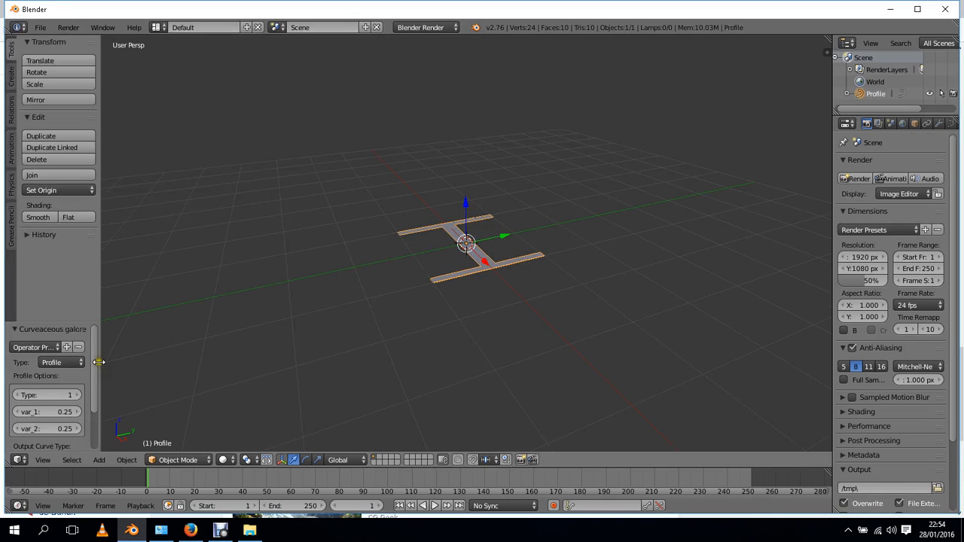
pyautogui.moveTo(99, 362); pyautogui.dragTo(269, 348)
pyautogui.moveTo(192, 322); pyautogui.dragTo(216, 134)
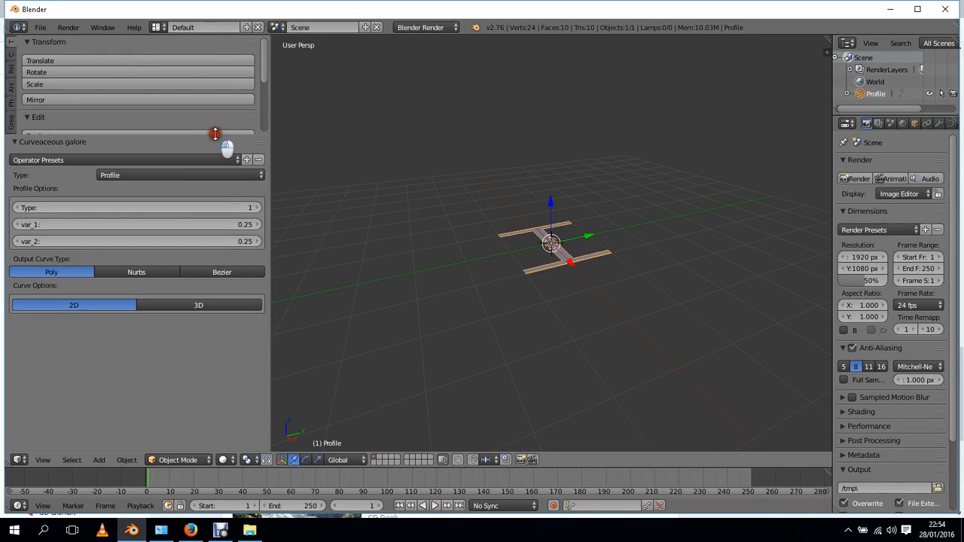
# Change the curve type to Helix (3D) with height 2.75, start angle -2949.81 and resolution 496.
pyautogui.click(221, 175)
pyautogui.click(148, 307)
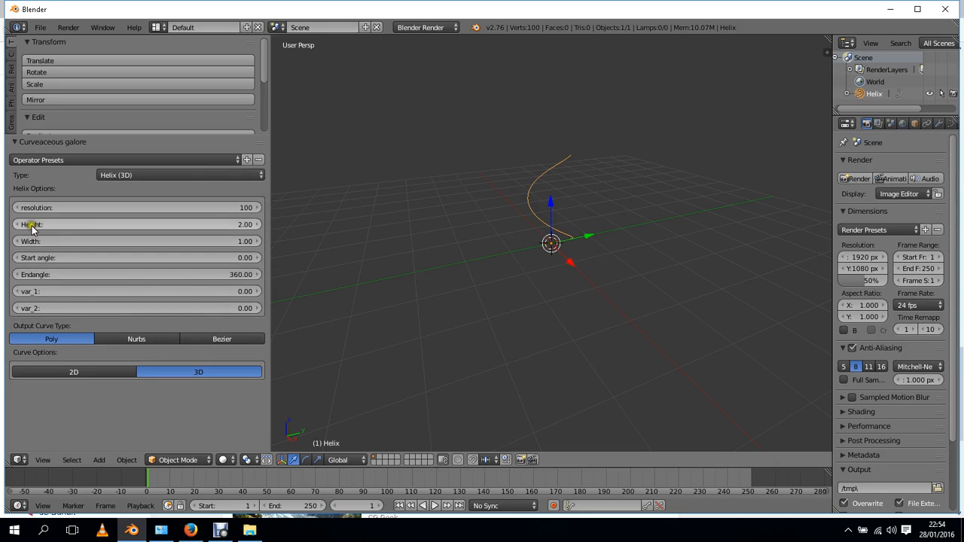
pyautogui.moveTo(30, 225); pyautogui.dragTo(607, 187)
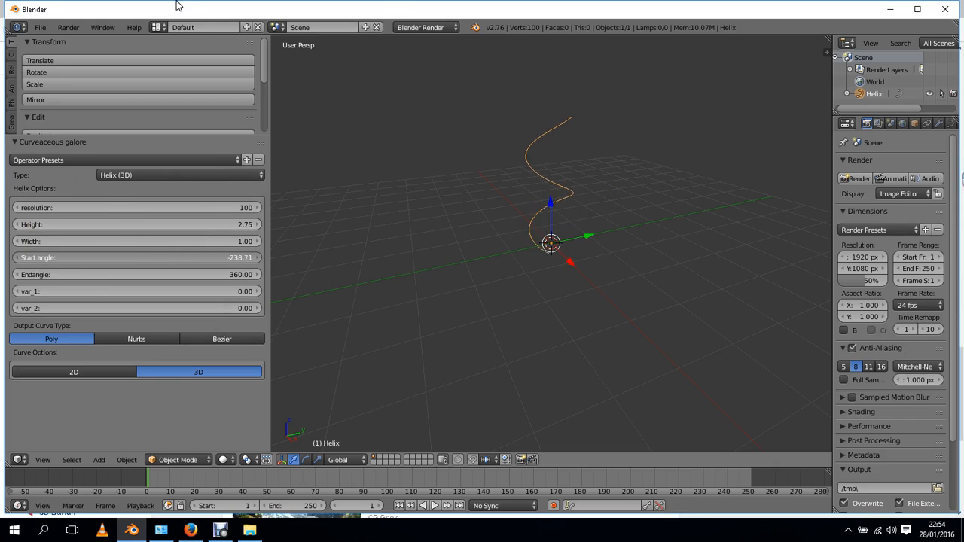
pyautogui.moveTo(177, 6); pyautogui.dragTo(594, 158)
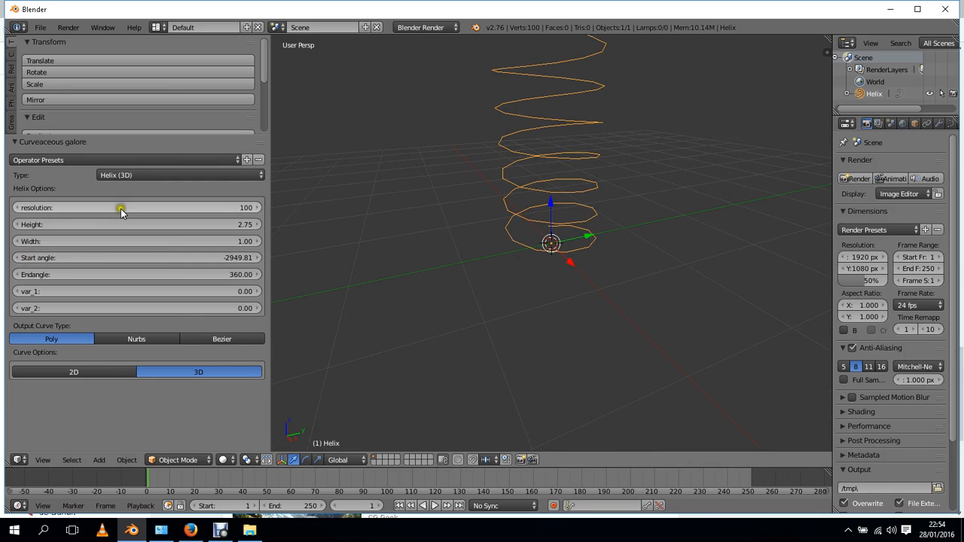
pyautogui.moveTo(58, 210); pyautogui.dragTo(108, 221)
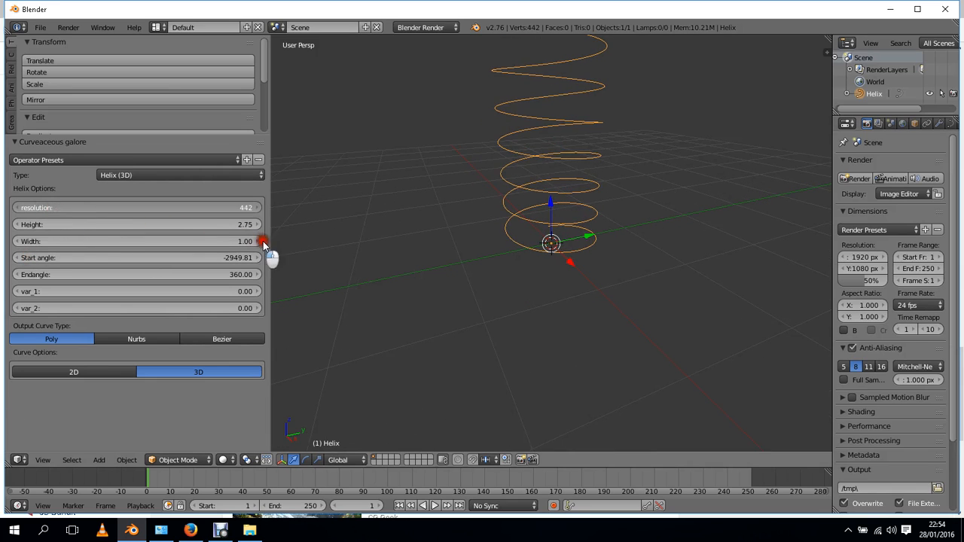
pyautogui.moveTo(263, 243); pyautogui.dragTo(610, 183)
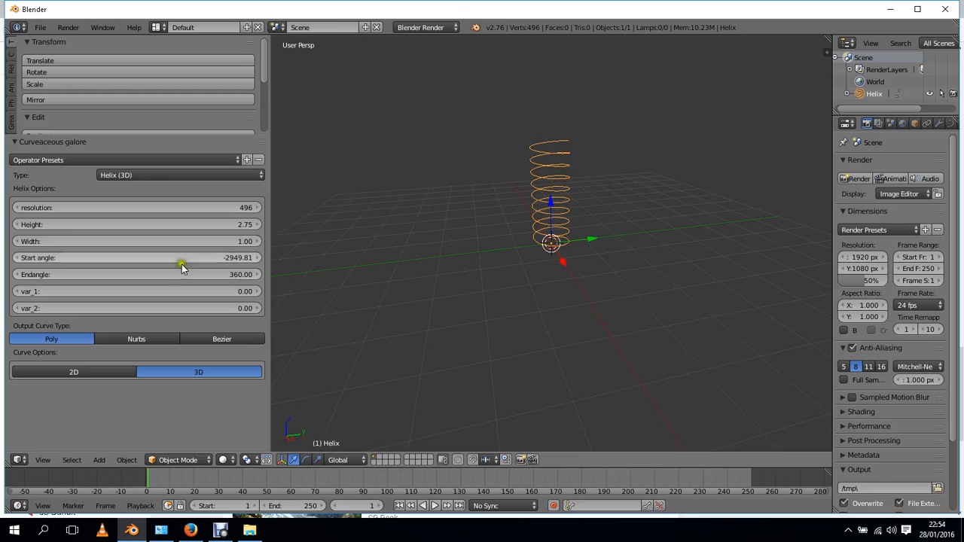
# Set the helix's var_2 to -0.15, try var_1 values up to 38.13, and reset var_1 to 0.
pyautogui.click(34, 295)
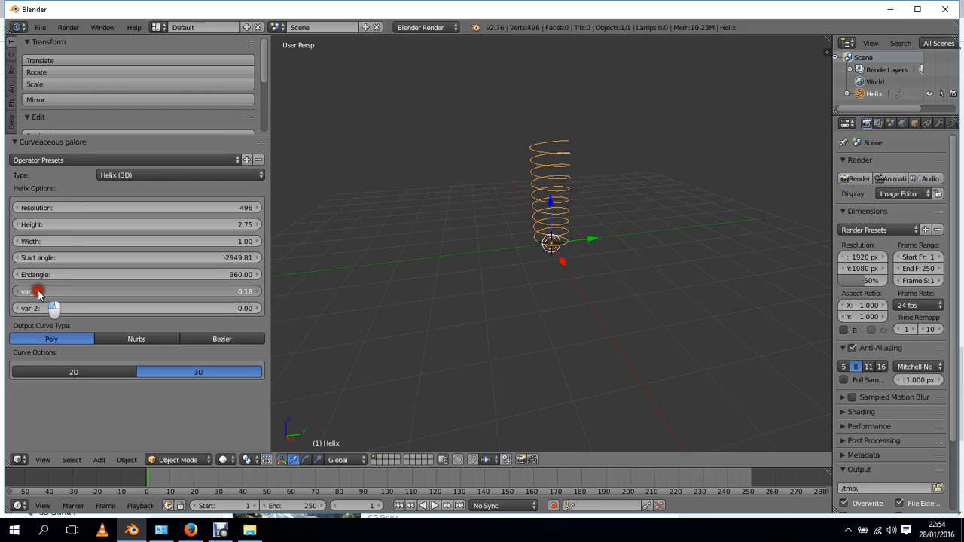
pyautogui.click(41, 310)
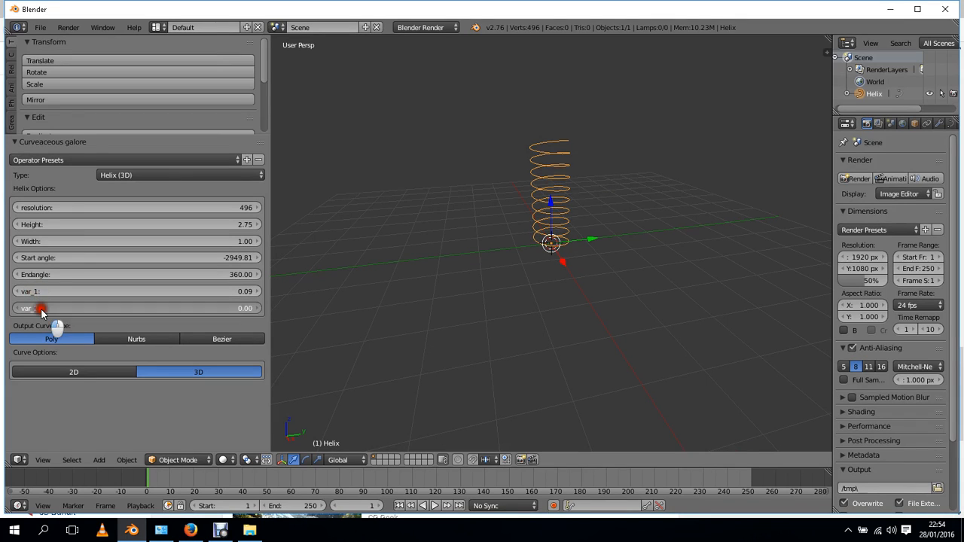
pyautogui.moveTo(57, 313)
pyautogui.mouseDown()
pyautogui.moveTo(38, 314)
pyautogui.moveTo(46, 298)
pyautogui.moveTo(419, 298)
pyautogui.mouseUp()
pyautogui.click(29, 295)
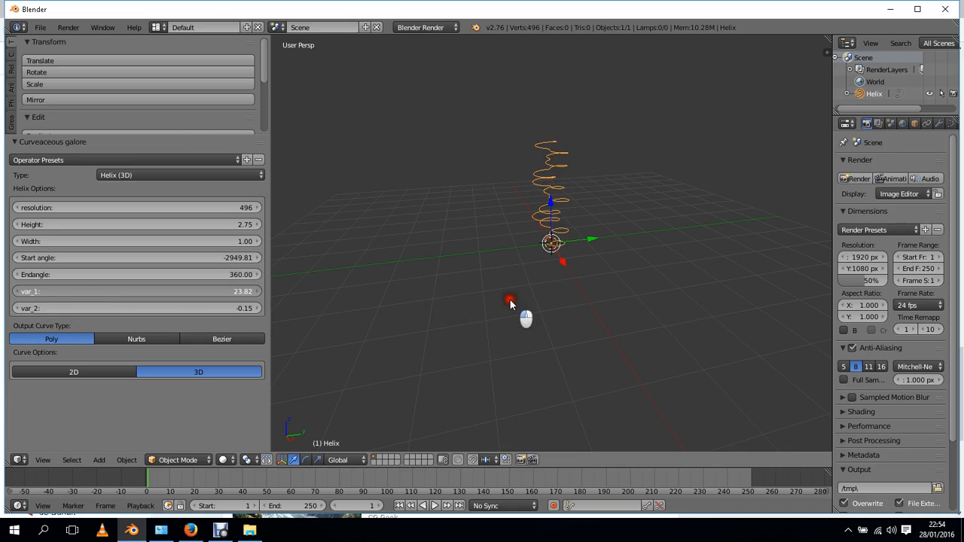
pyautogui.moveTo(509, 298); pyautogui.dragTo(806, 307)
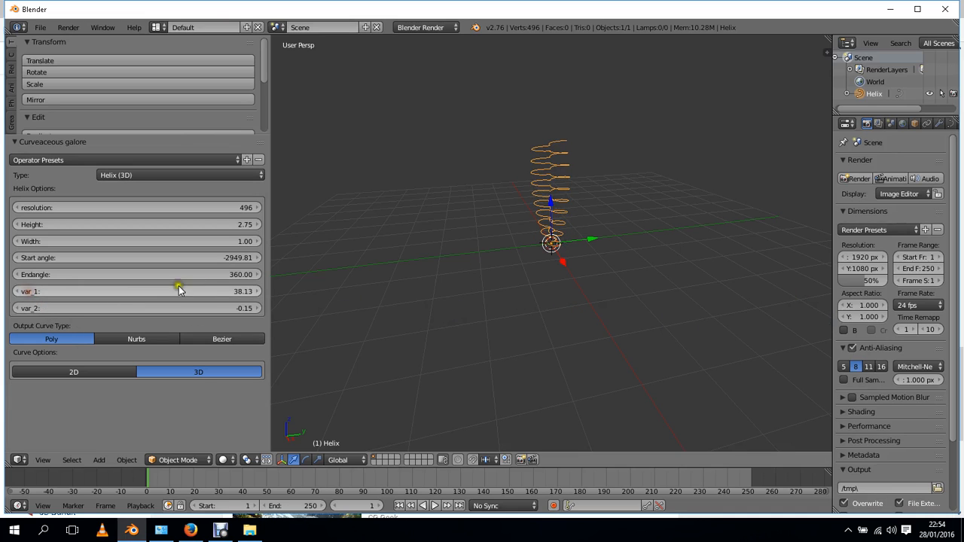
pyautogui.click(245, 296)
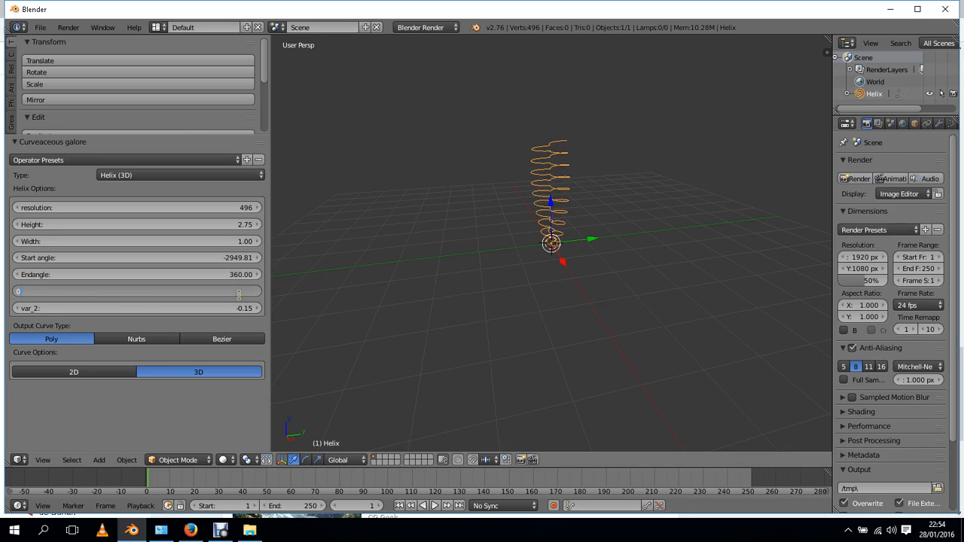
pyautogui.press('Return')
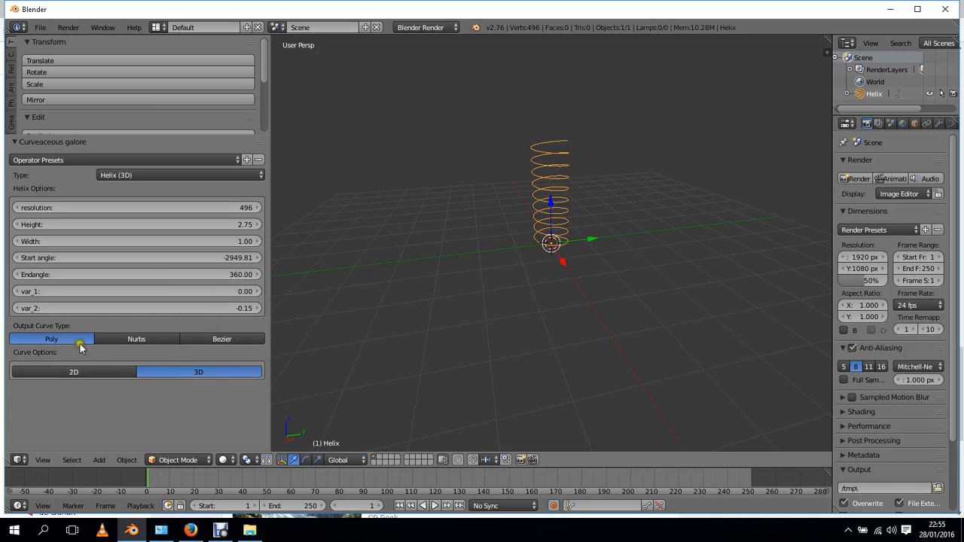
# Try the Nurbs and Bezier output curve types on the helix, and return the output to Poly.
pyautogui.scroll(4, 550, 181)
pyautogui.moveTo(626, 150); pyautogui.dragTo(553, 183, button='middle')
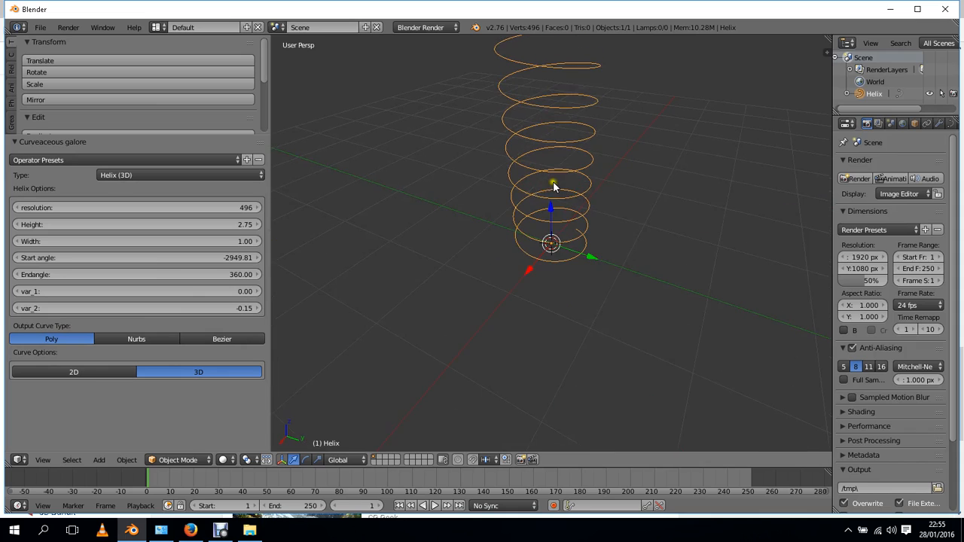
pyautogui.click(141, 339)
pyautogui.click(193, 339)
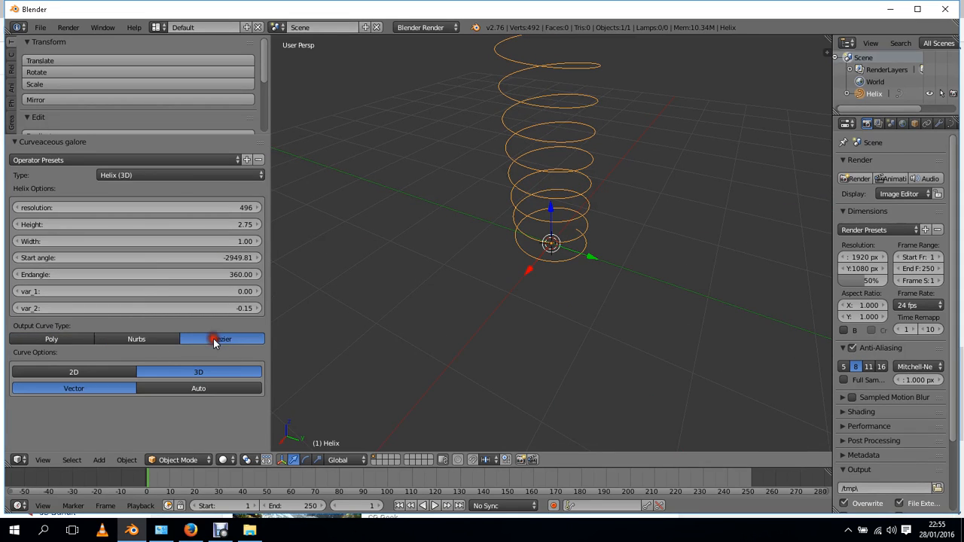
pyautogui.click(140, 339)
pyautogui.click(59, 340)
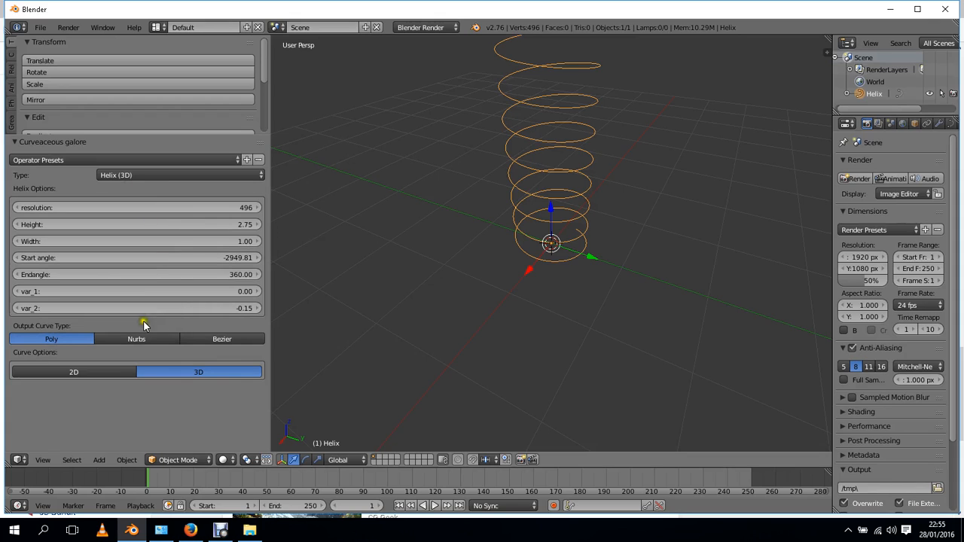
# Change the curve type to Star, raise its star points to 77 and inspect the shape from above.
pyautogui.click(174, 173)
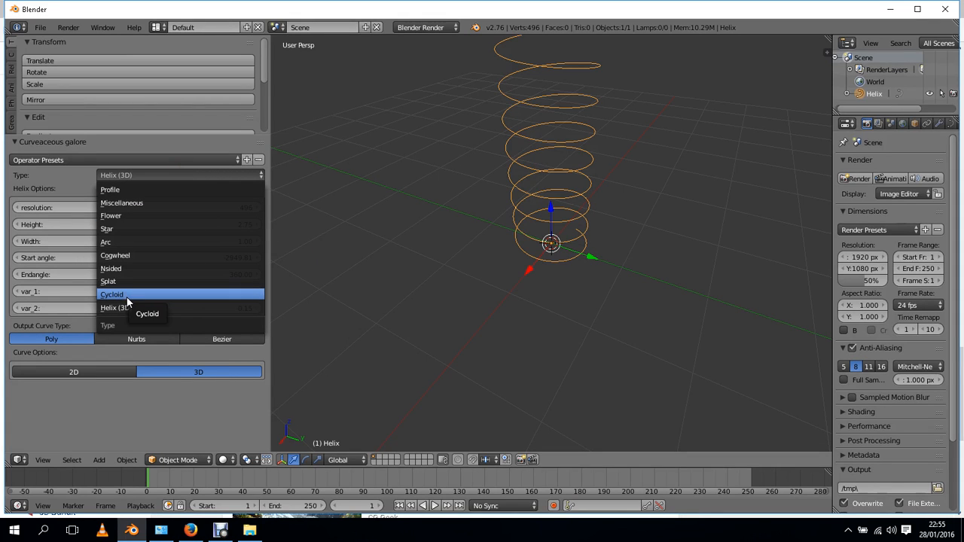
pyautogui.click(113, 228)
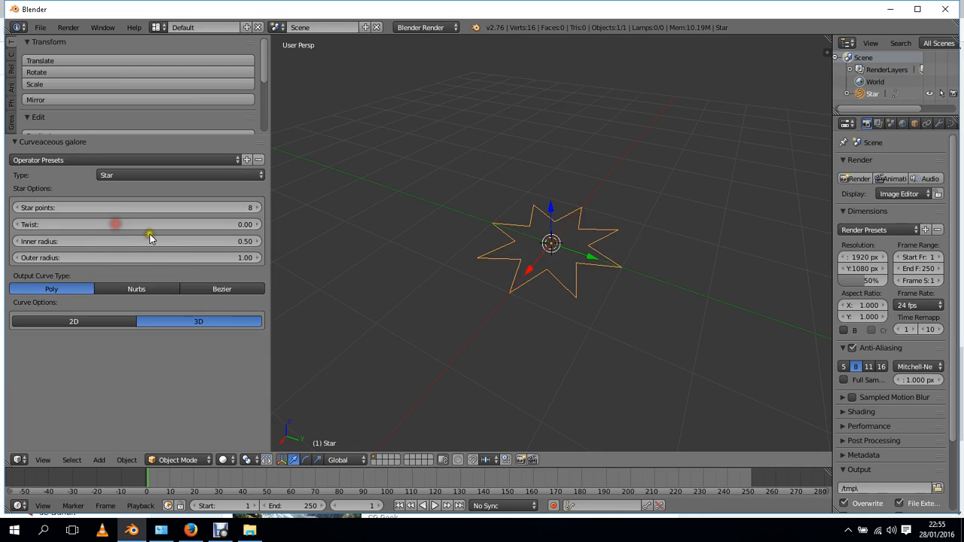
pyautogui.scroll(5, 598, 172)
pyautogui.scroll(-5, 626, 183)
pyautogui.moveTo(639, 188); pyautogui.dragTo(545, 226, button='middle')
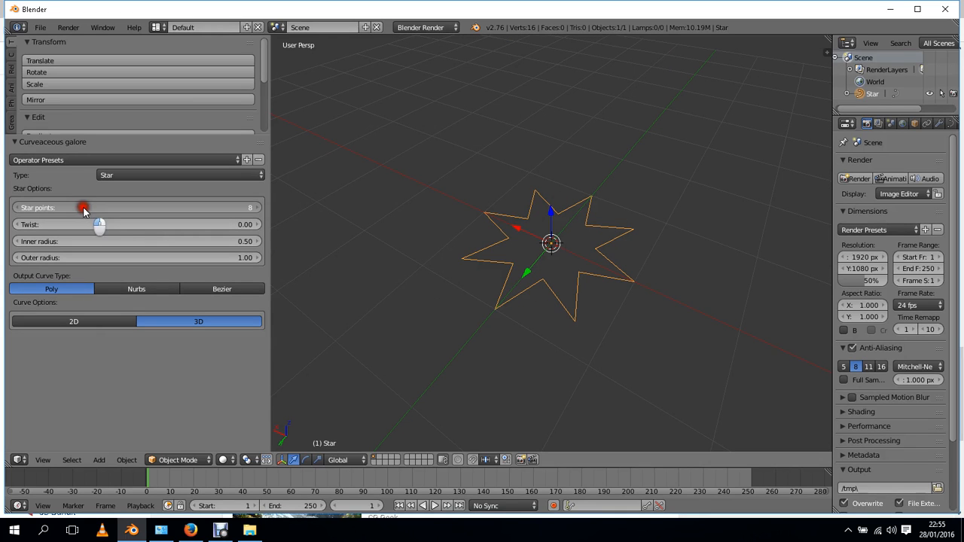
pyautogui.moveTo(86, 209)
pyautogui.mouseDown()
pyautogui.moveTo(133, 217)
pyautogui.moveTo(34, 213)
pyautogui.moveTo(83, 209)
pyautogui.mouseUp()
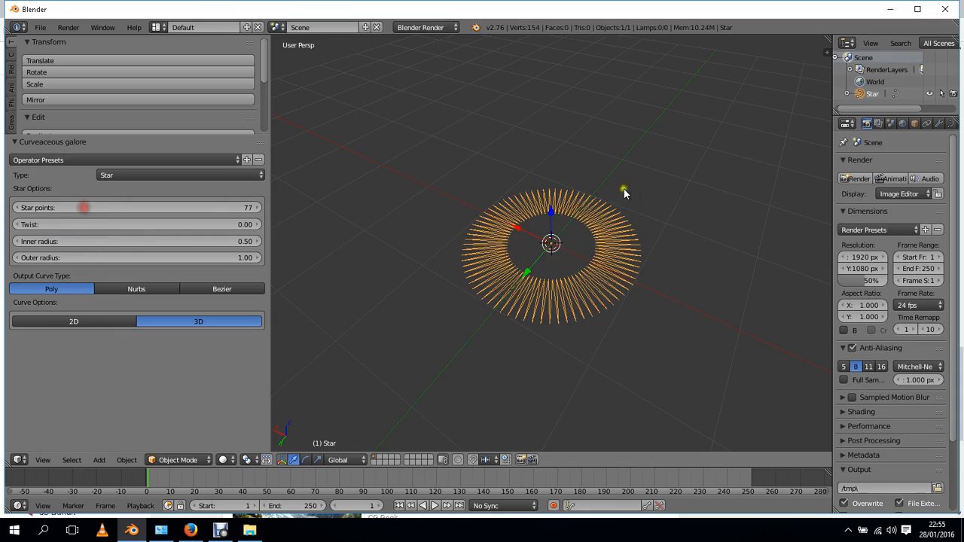
pyautogui.moveTo(624, 193); pyautogui.dragTo(581, 260, button='middle')
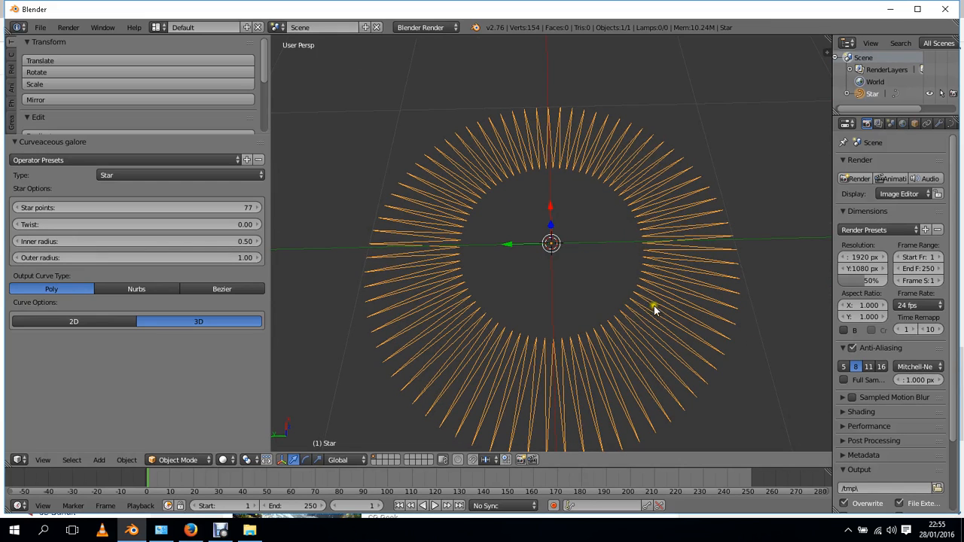
# Reduce the star points to 10, try a twist of 6.87, and reset the twist to 0.
pyautogui.click(179, 212)
pyautogui.moveTo(179, 214); pyautogui.dragTo(134, 220)
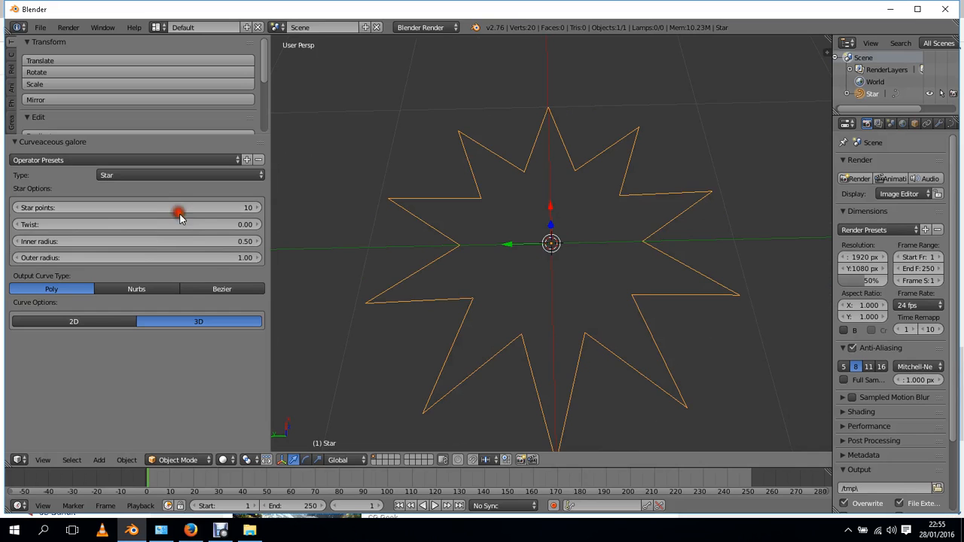
pyautogui.moveTo(61, 224); pyautogui.dragTo(209, 211)
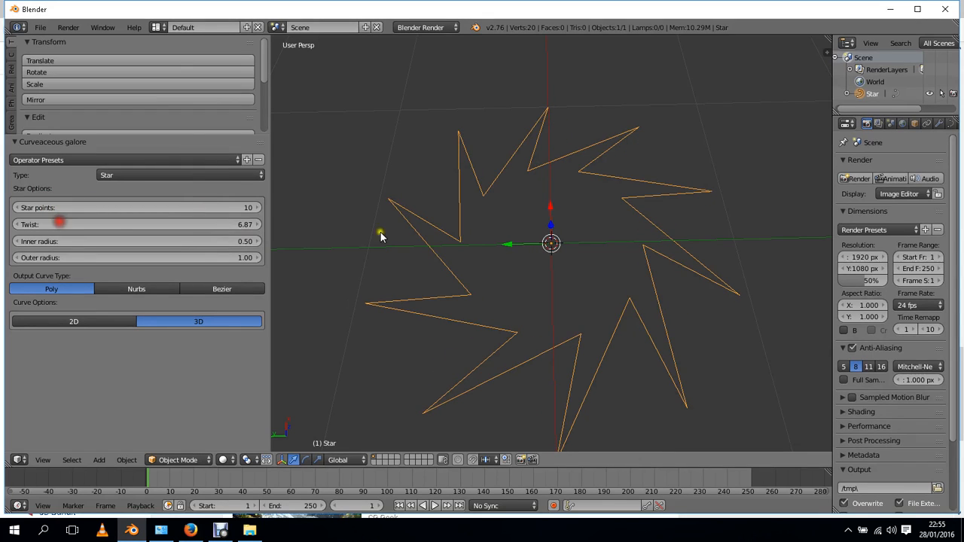
pyautogui.click(173, 227)
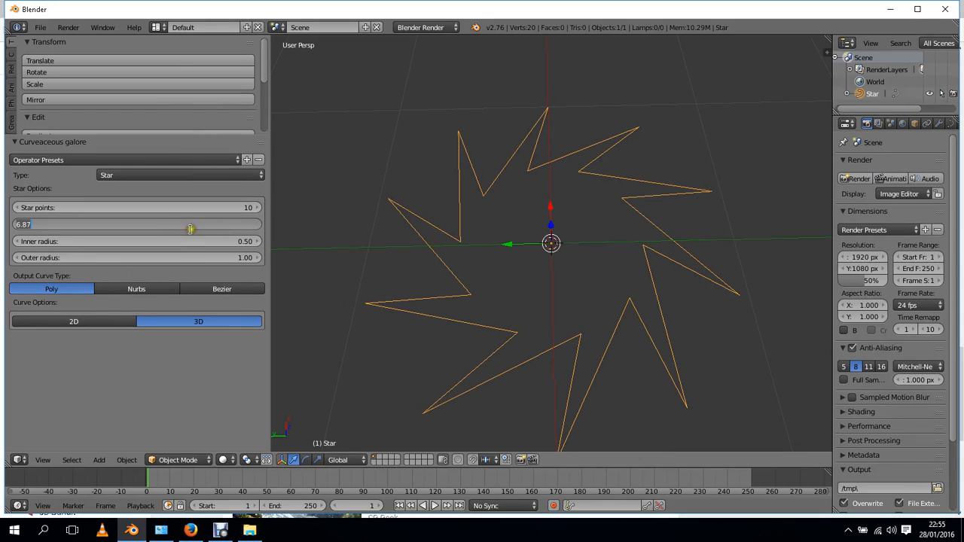
pyautogui.press('Return')
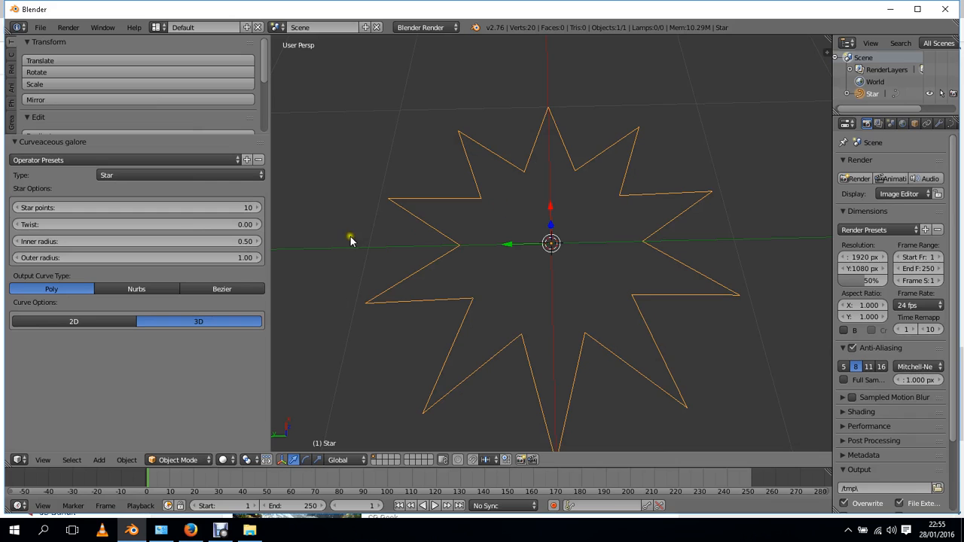
# Set the star's inner radius to 0.47 and outer radius to 1.48, and trace both radii with grease pencil circles.
pyautogui.moveTo(38, 243)
pyautogui.mouseDown()
pyautogui.moveTo(60, 276)
pyautogui.moveTo(34, 254)
pyautogui.mouseUp()
pyautogui.scroll(-2, 501, 188)
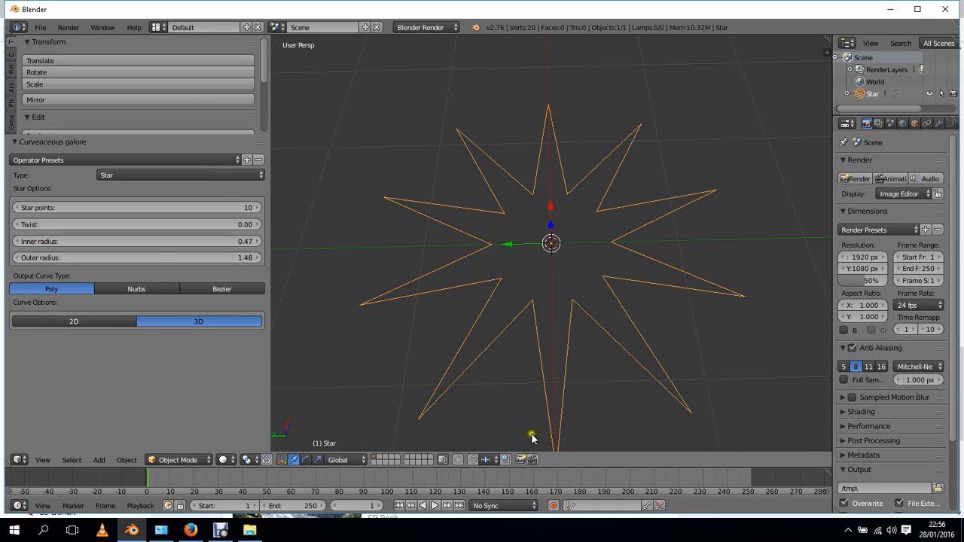
pyautogui.scroll(-2, 671, 345)
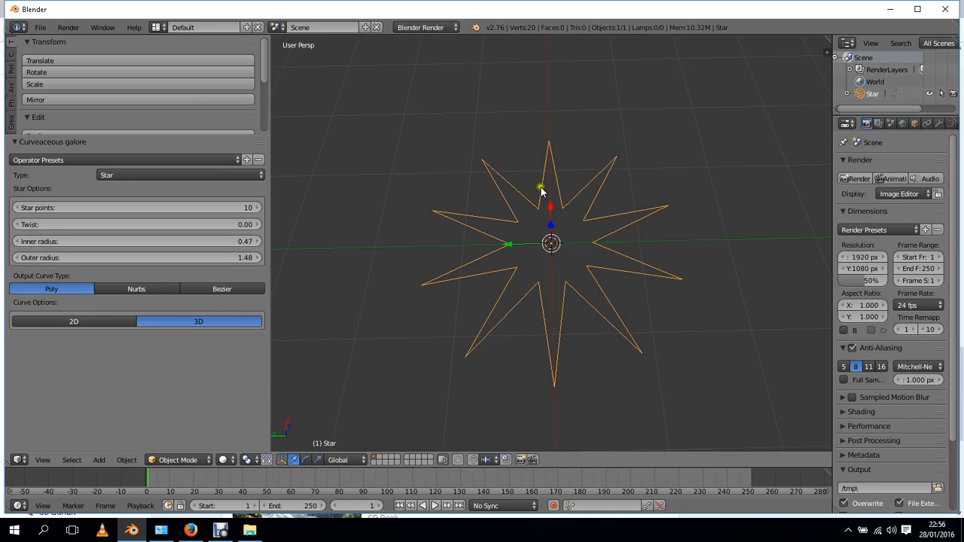
pyautogui.moveTo(514, 138); pyautogui.dragTo(517, 136)
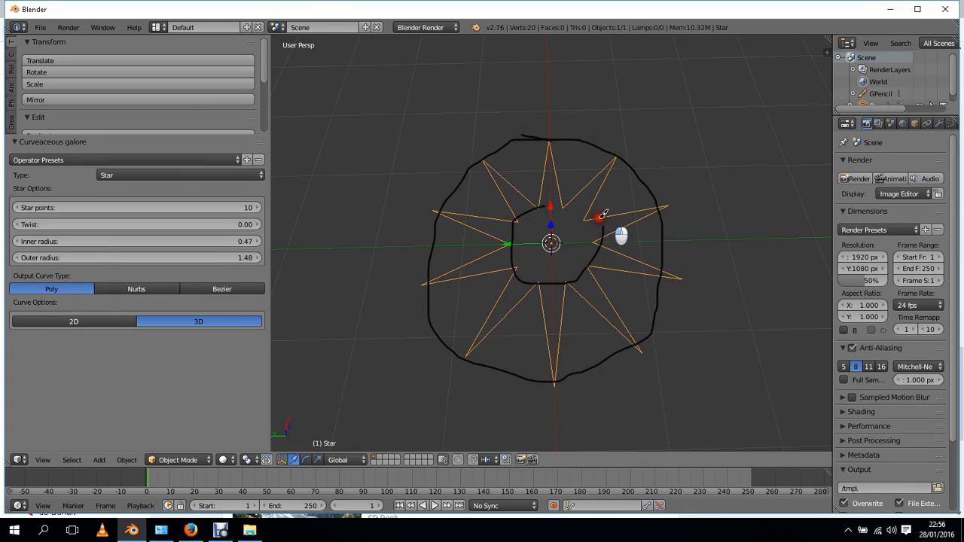
# Set the star to 37 points with twist 2.64, inner radius 1.82 and outer radius 2.80.
pyautogui.moveTo(38, 241)
pyautogui.mouseDown()
pyautogui.moveTo(53, 243)
pyautogui.moveTo(35, 242)
pyautogui.moveTo(43, 259)
pyautogui.mouseUp()
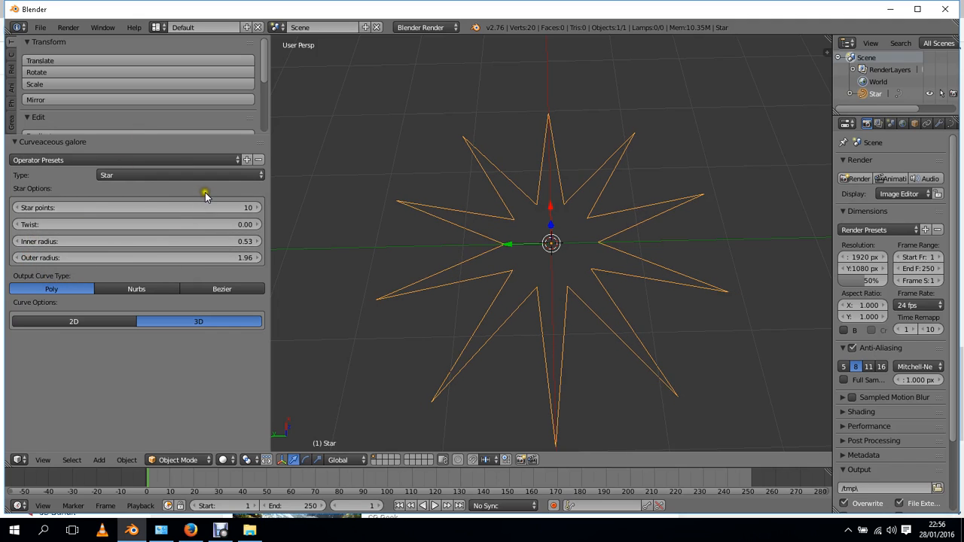
pyautogui.moveTo(47, 220); pyautogui.dragTo(71, 221)
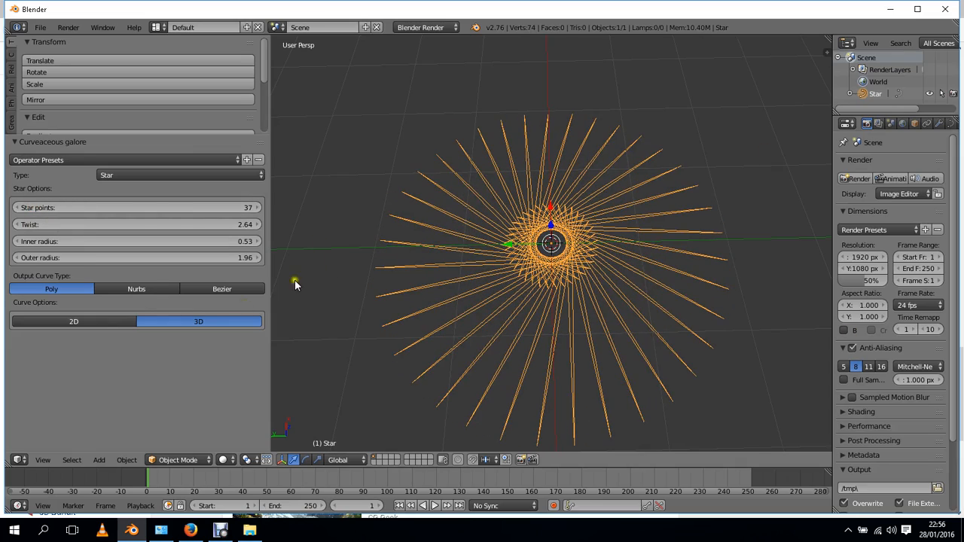
pyautogui.moveTo(41, 246); pyautogui.dragTo(64, 260)
pyautogui.scroll(-5, 511, 168)
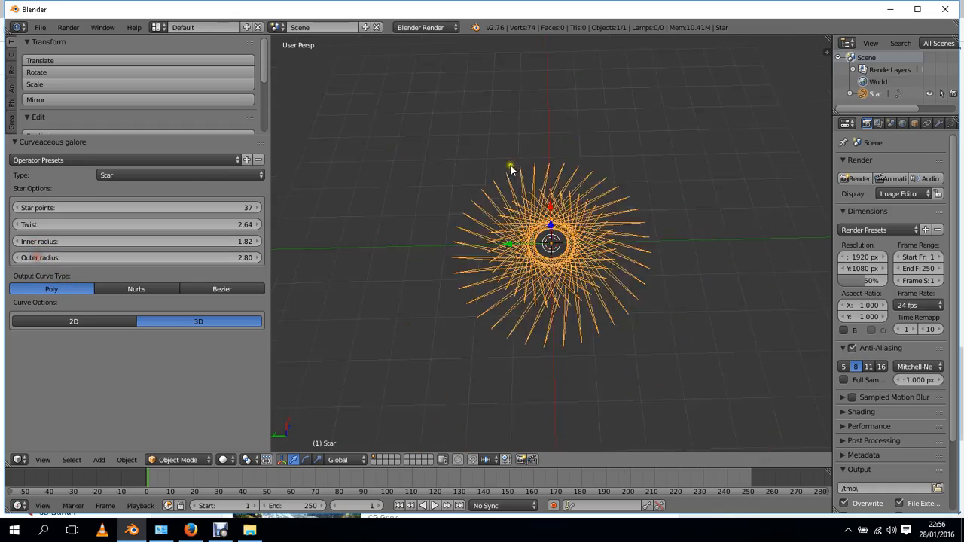
pyautogui.moveTo(512, 167); pyautogui.dragTo(577, 148, button='middle')
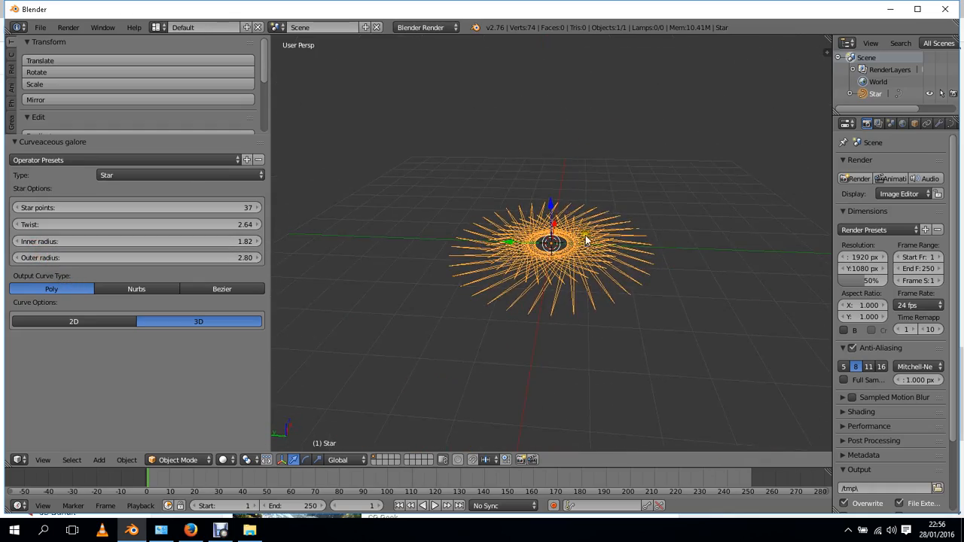
# Try extruding all of the star's points upward in Edit Mode, and undo the extrusion.
pyautogui.press('Tab')
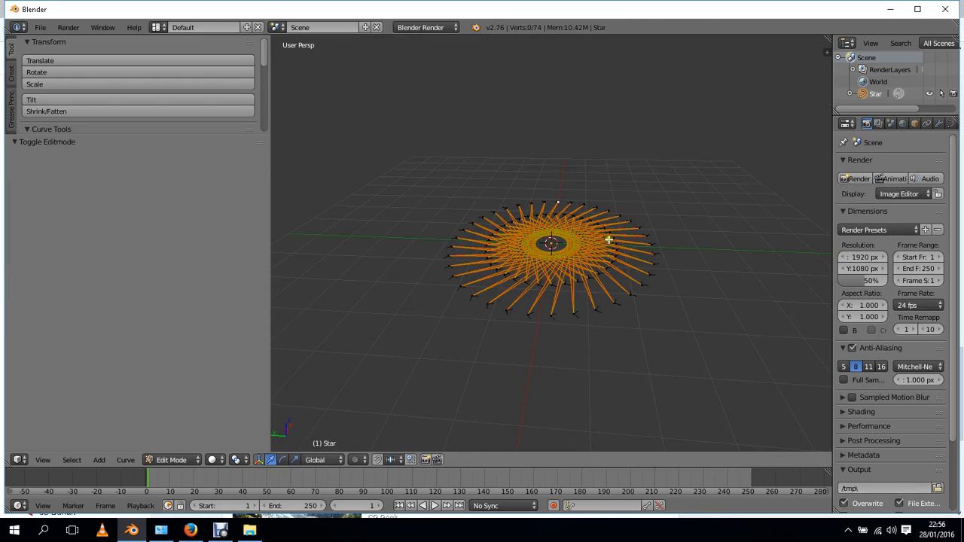
pyautogui.press('a')
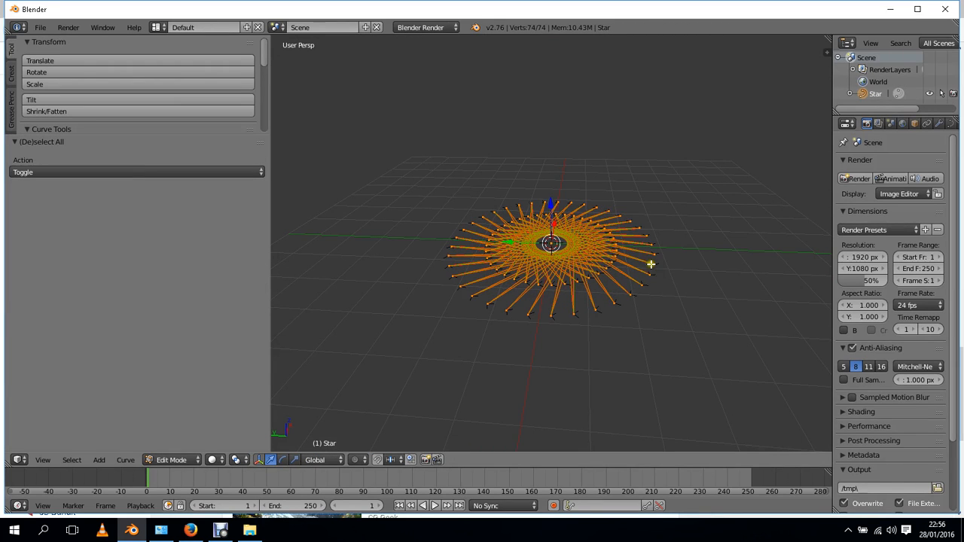
pyautogui.press('e')
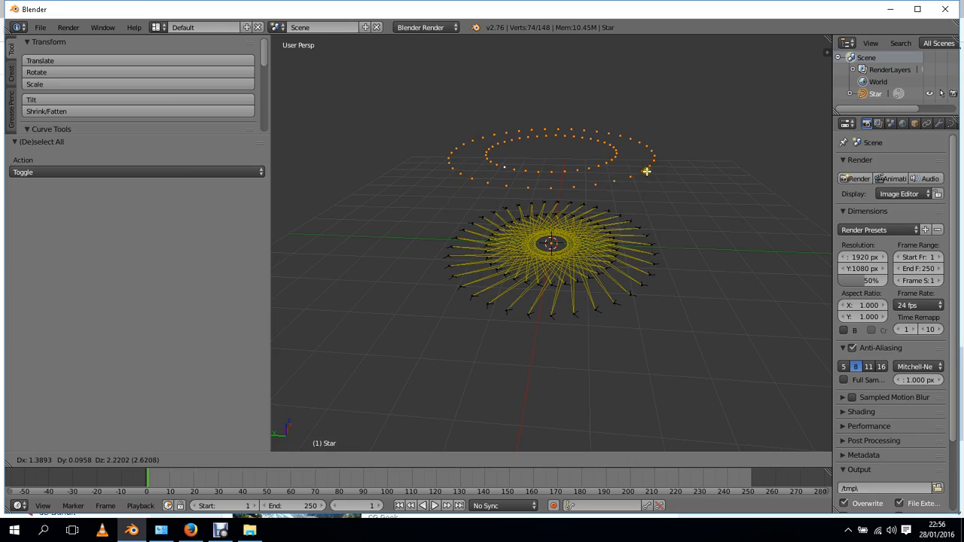
pyautogui.click(646, 169)
pyautogui.hotkey('ctrl', 'z')
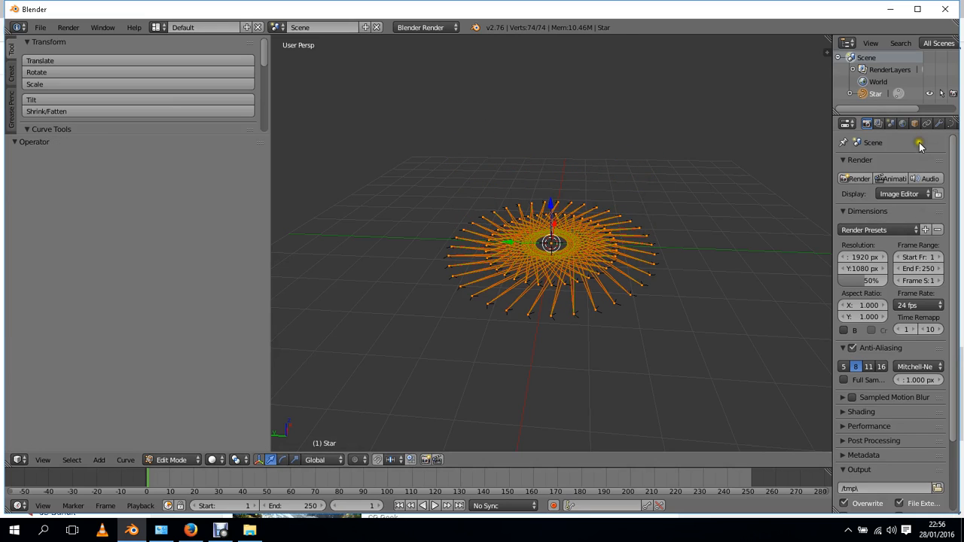
# Set the star curve's geometry Extrude value to 0.029, return to Object Mode and inspect the extruded shape.
pyautogui.click(952, 124)
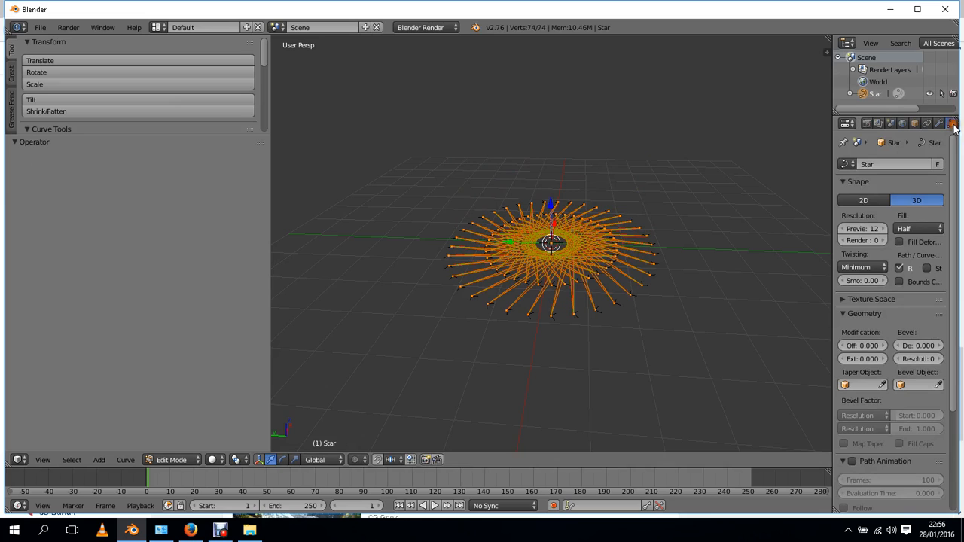
pyautogui.click(829, 360)
pyautogui.moveTo(832, 364); pyautogui.dragTo(744, 360)
pyautogui.click(723, 359)
pyautogui.press('Tab')
pyautogui.scroll(5, 607, 338)
pyautogui.moveTo(607, 327); pyautogui.dragTo(459, 268, button='middle')
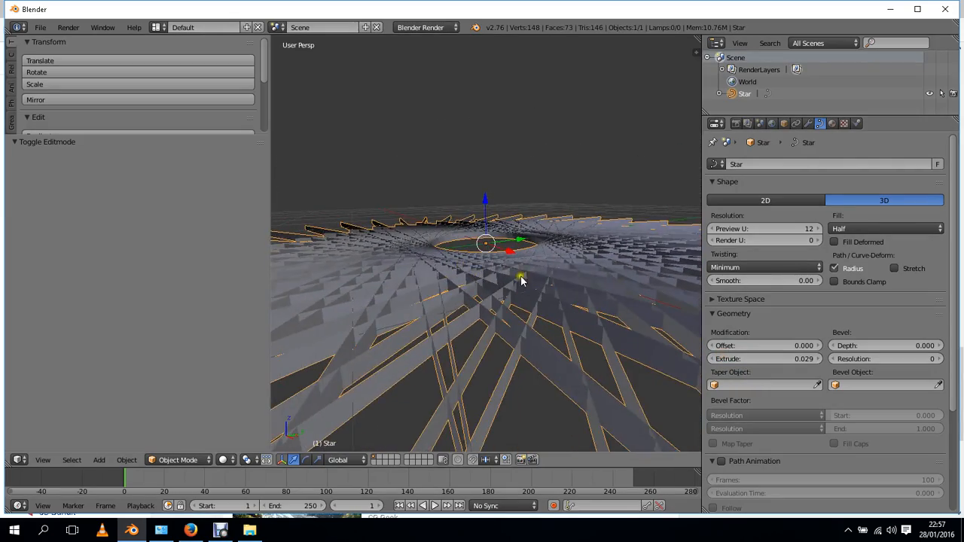
pyautogui.moveTo(521, 280); pyautogui.dragTo(455, 200, button='middle')
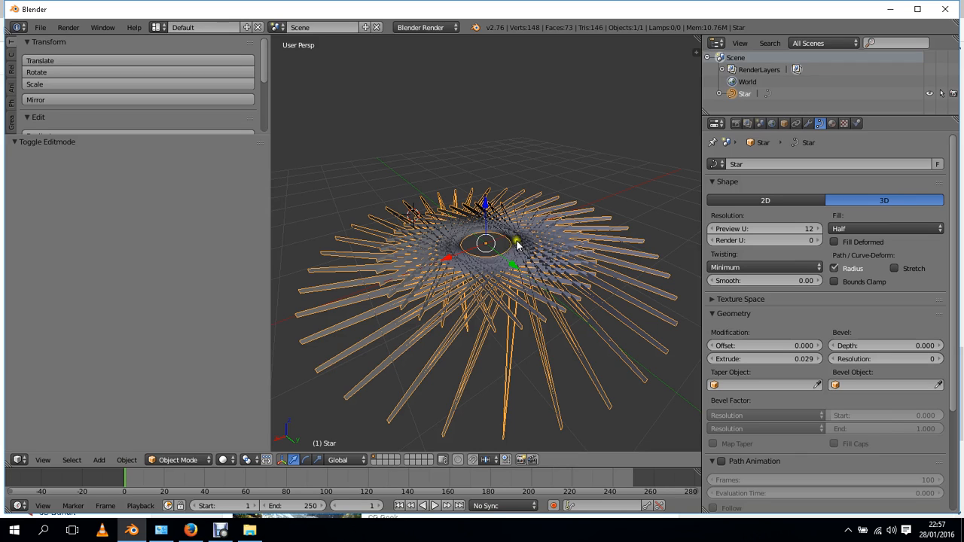
# Delete the extruded star and add a new Curves Galore! curve.
pyautogui.press('x')
pyautogui.click(459, 267)
pyautogui.hotkey('shift', 'a')
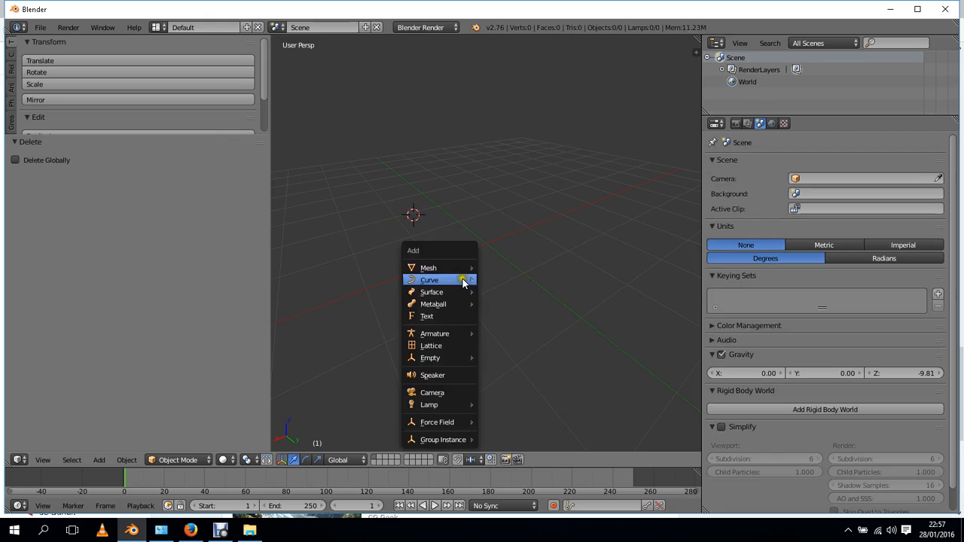
pyautogui.moveTo(462, 282)
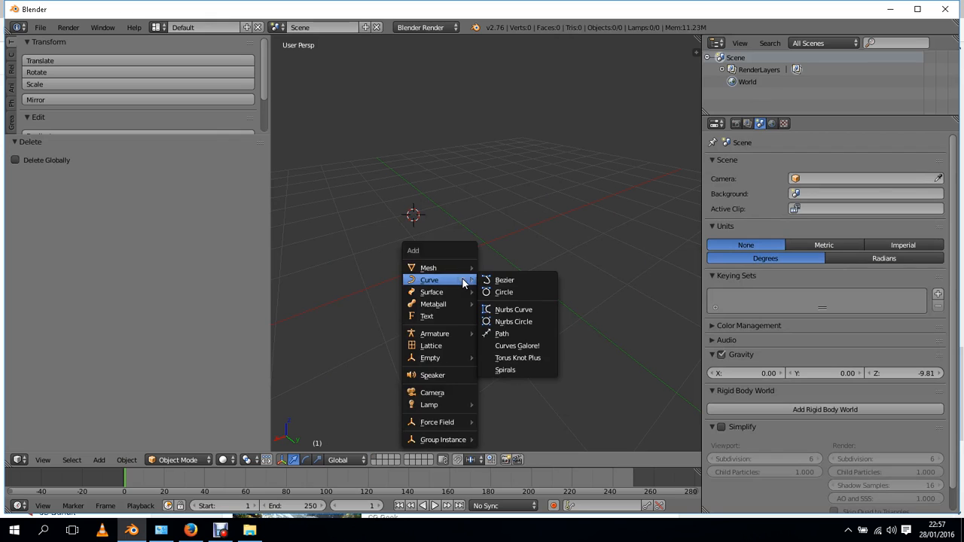
pyautogui.click(514, 347)
pyautogui.moveTo(448, 227); pyautogui.dragTo(409, 218, button='middle')
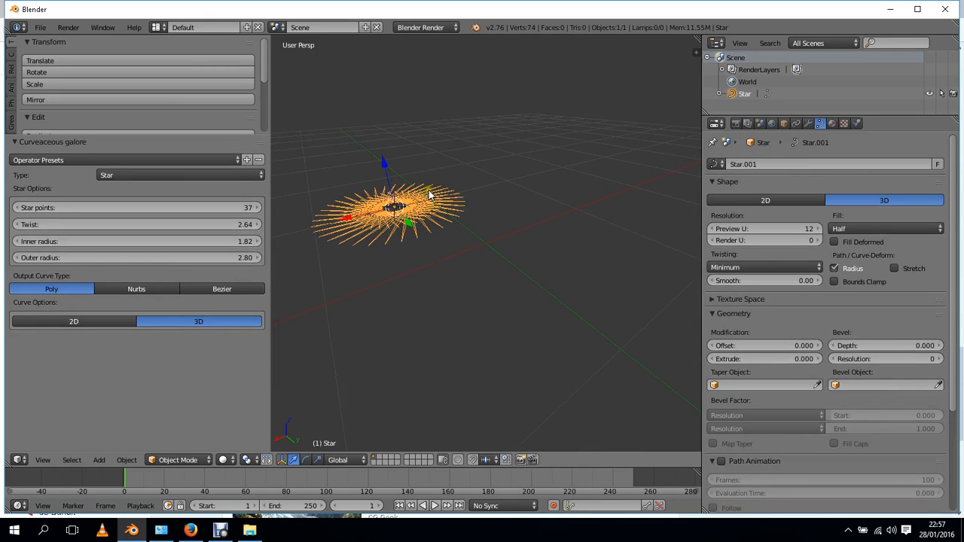
# Change the new curve's type to Arc and inspect the shape from several angles.
pyautogui.click(159, 176)
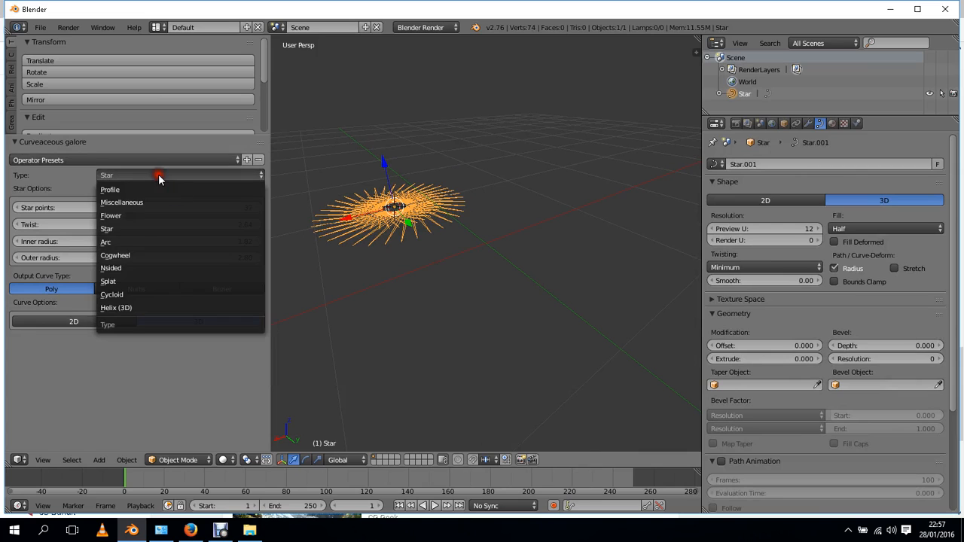
pyautogui.click(128, 242)
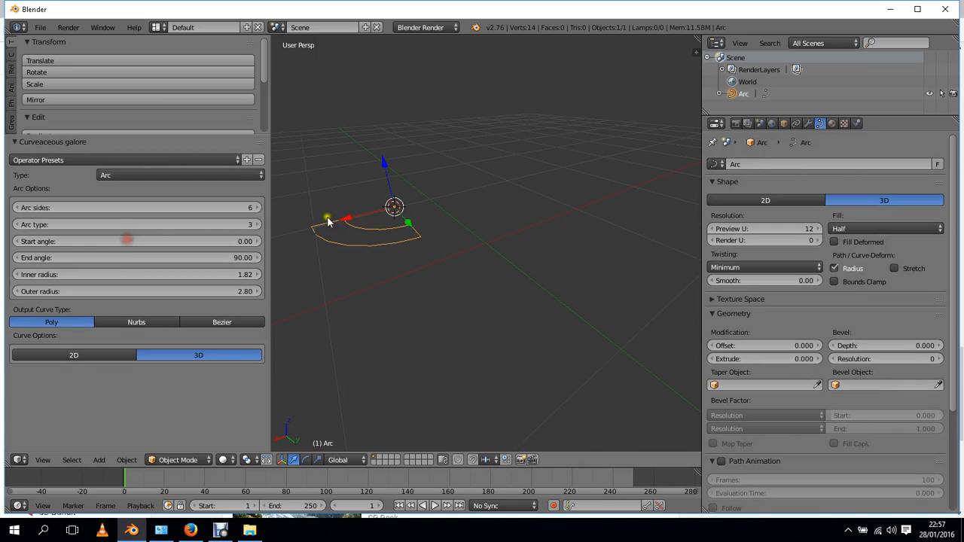
pyautogui.moveTo(389, 204); pyautogui.dragTo(461, 225, button='middle')
pyautogui.press('KP_Decimal')
pyautogui.scroll(-6, 643, 172)
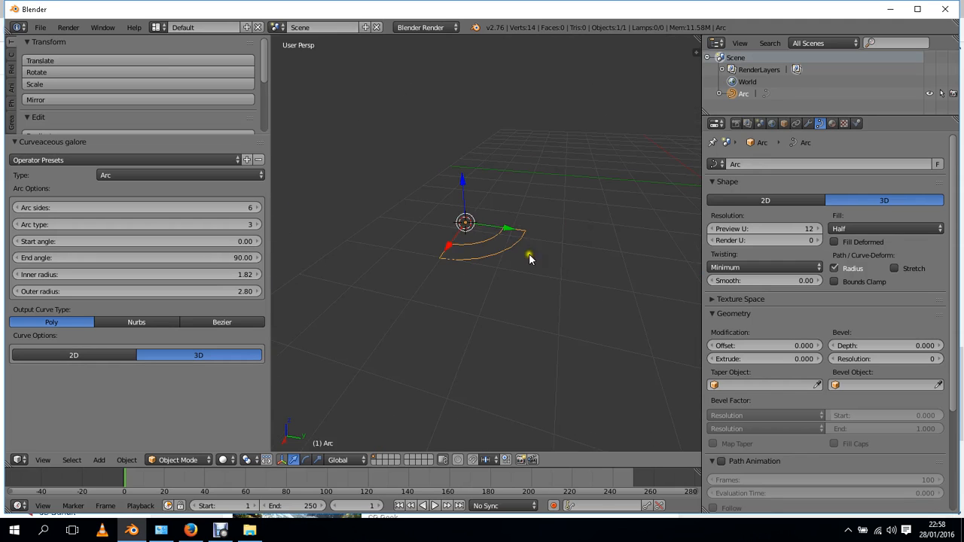
pyautogui.moveTo(529, 258); pyautogui.dragTo(610, 281, button='middle')
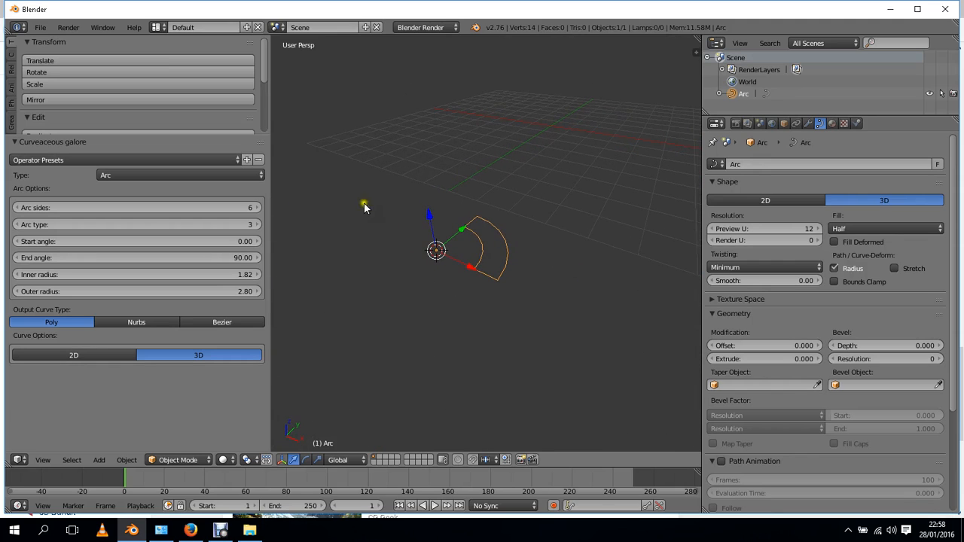
pyautogui.scroll(-5, 482, 224)
pyautogui.moveTo(530, 233); pyautogui.dragTo(549, 221, button='middle')
# Start a new file and delete all of the default scene objects.
pyautogui.click(40, 27)
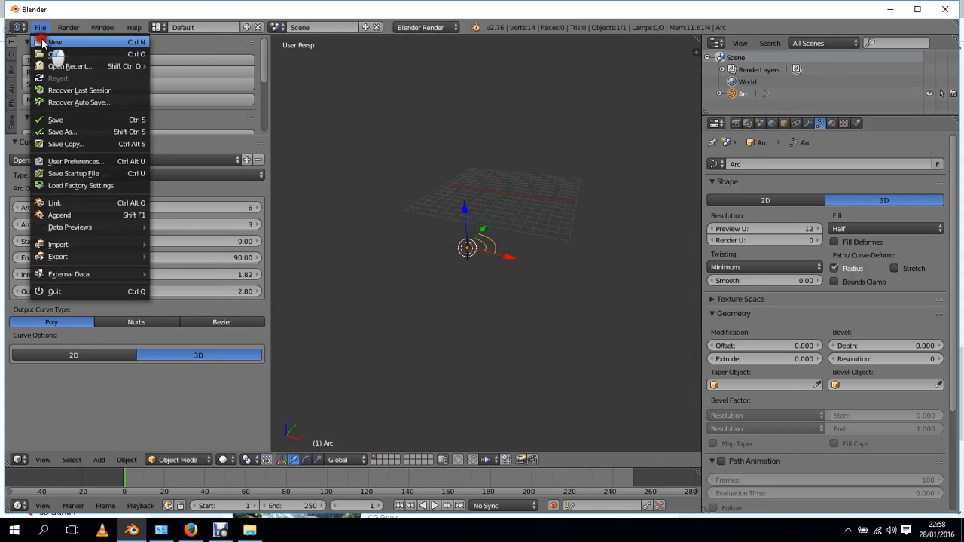
pyautogui.click(47, 52)
pyautogui.click(47, 51)
pyautogui.press('a')
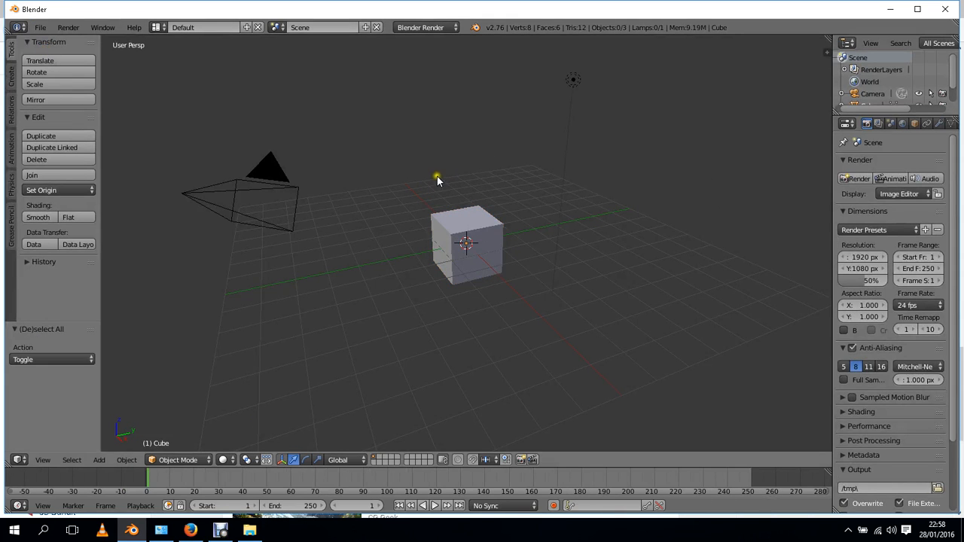
pyautogui.press('a')
pyautogui.press('Delete')
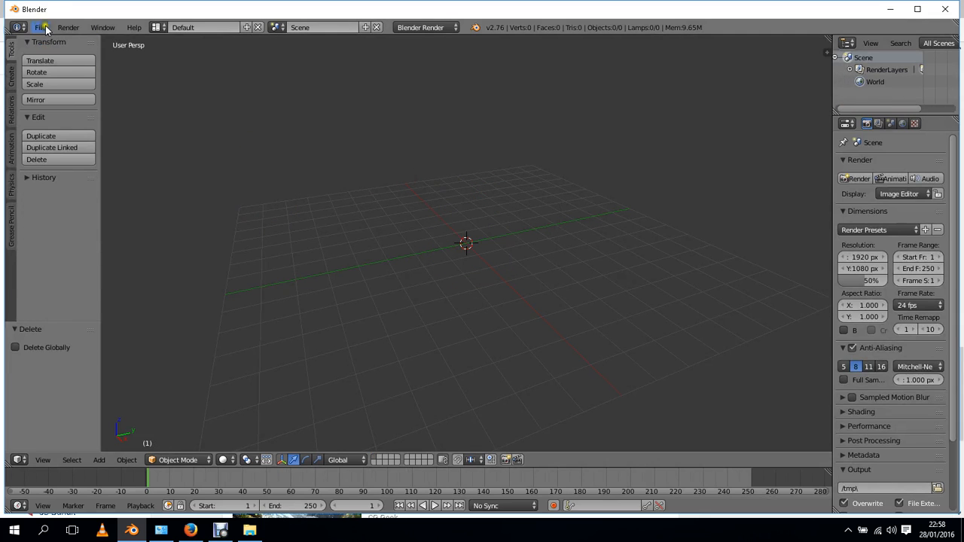
# Enable the Add Curve: Extra Objects add-on in the user preferences and close the preferences.
pyautogui.click(40, 27)
pyautogui.click(76, 161)
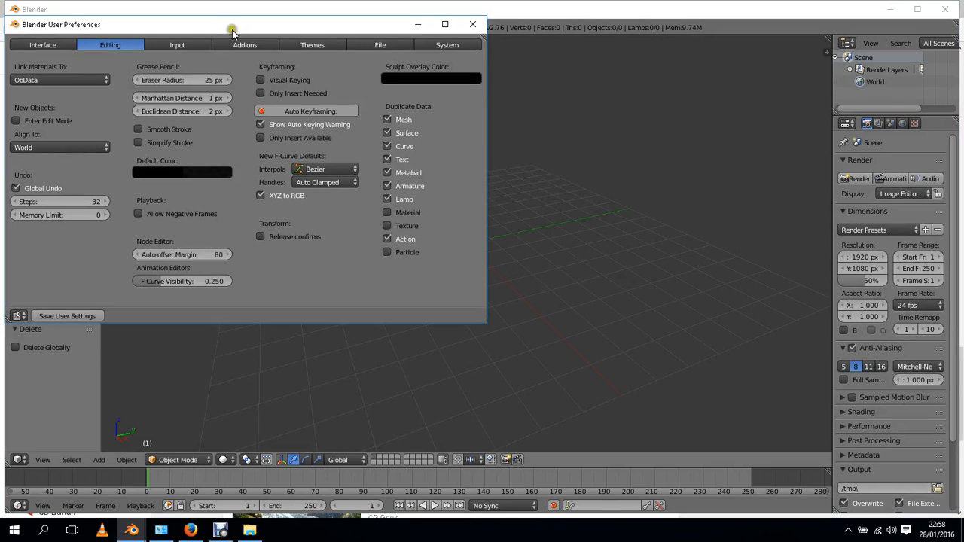
pyautogui.click(235, 45)
pyautogui.click(462, 177)
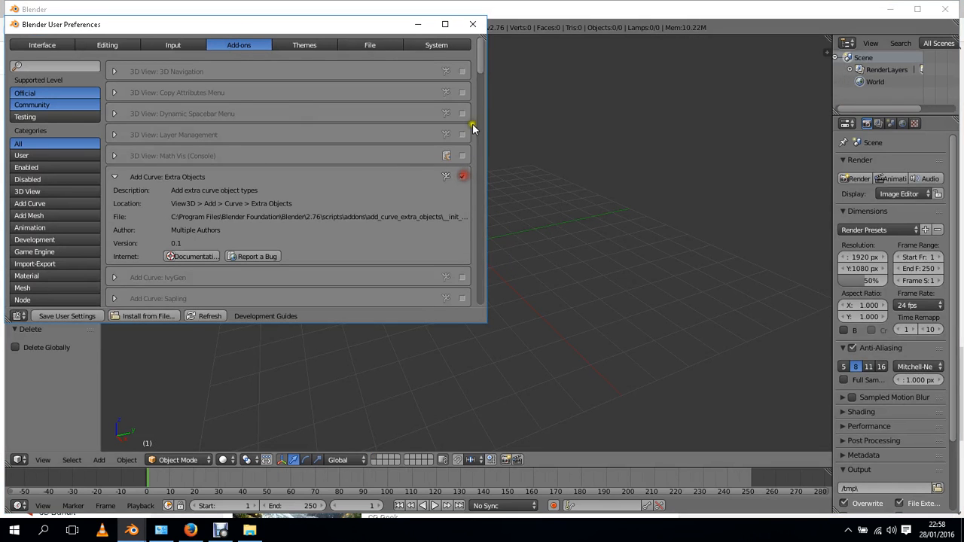
pyautogui.click(472, 24)
# Add a Curves Galore! curve and enlarge the area showing its creation settings.
pyautogui.hotkey('shift', 'a')
pyautogui.moveTo(469, 251)
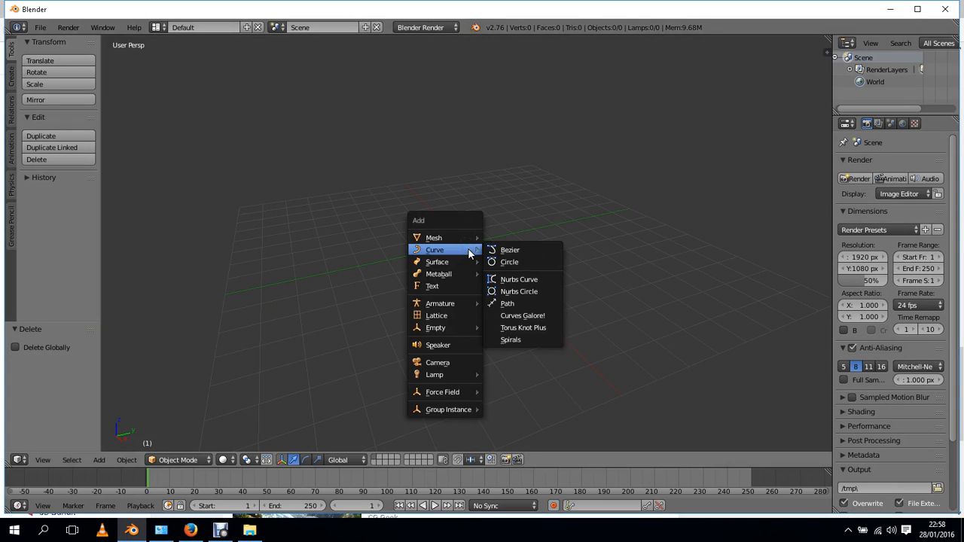
pyautogui.click(534, 316)
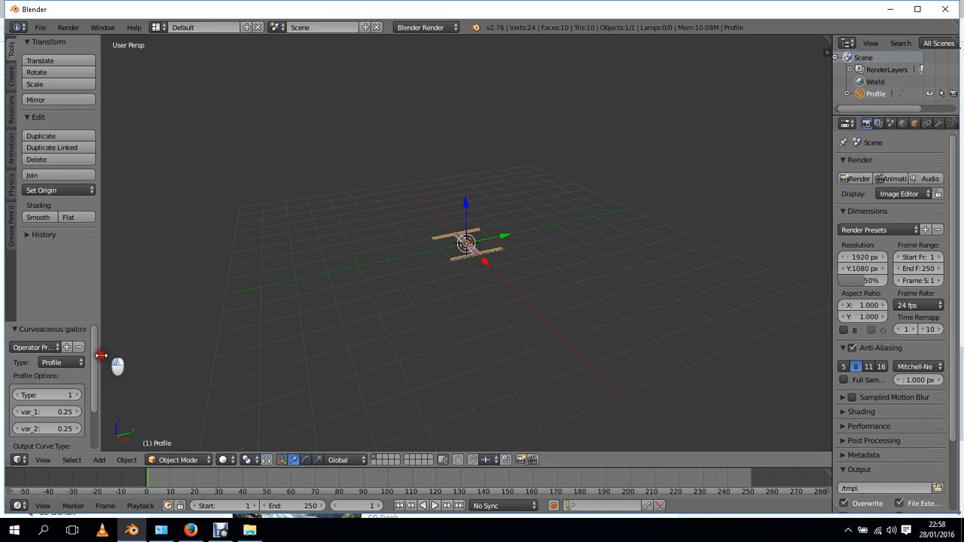
pyautogui.moveTo(101, 362); pyautogui.dragTo(299, 360)
pyautogui.moveTo(262, 323); pyautogui.dragTo(259, 138)
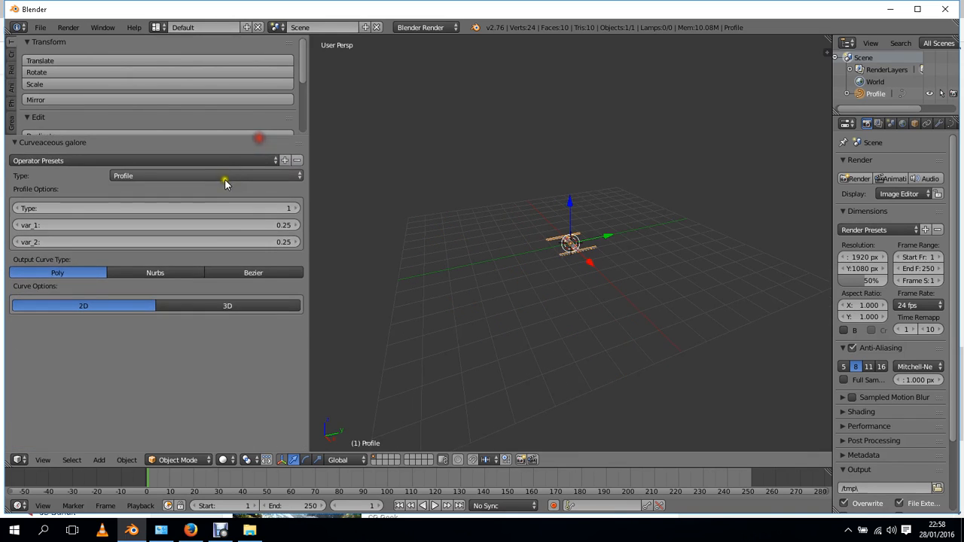
# Change the curve type to Flower and view the shape from above.
pyautogui.click(225, 176)
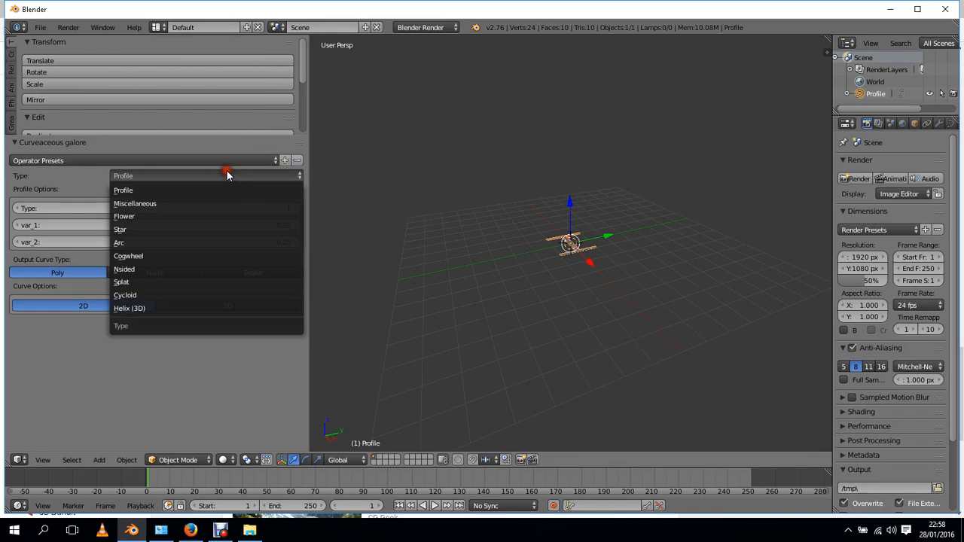
pyautogui.click(200, 216)
pyautogui.moveTo(594, 215); pyautogui.dragTo(612, 232, button='middle')
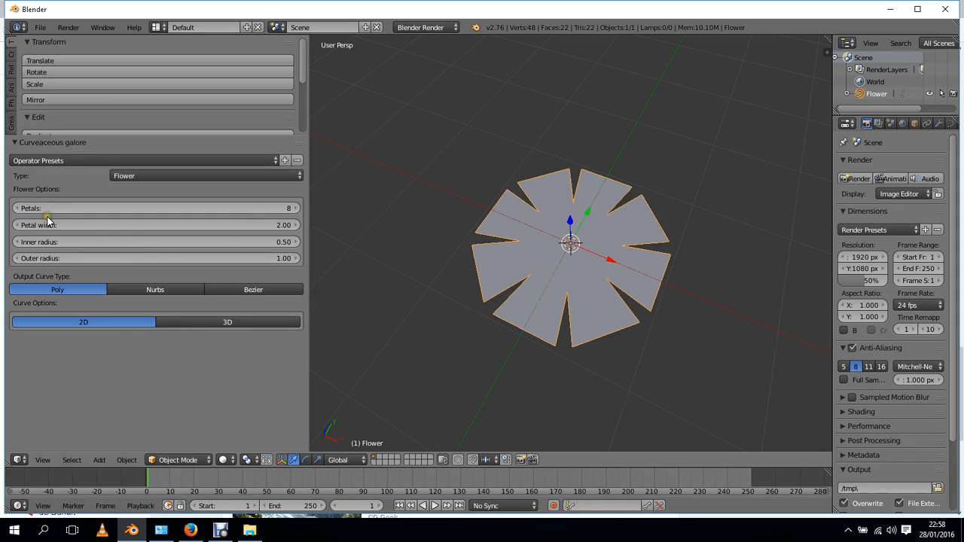
# Set the flower curve to 9 petals with a petal width of 0.01.
pyautogui.moveTo(61, 208); pyautogui.dragTo(12, 217)
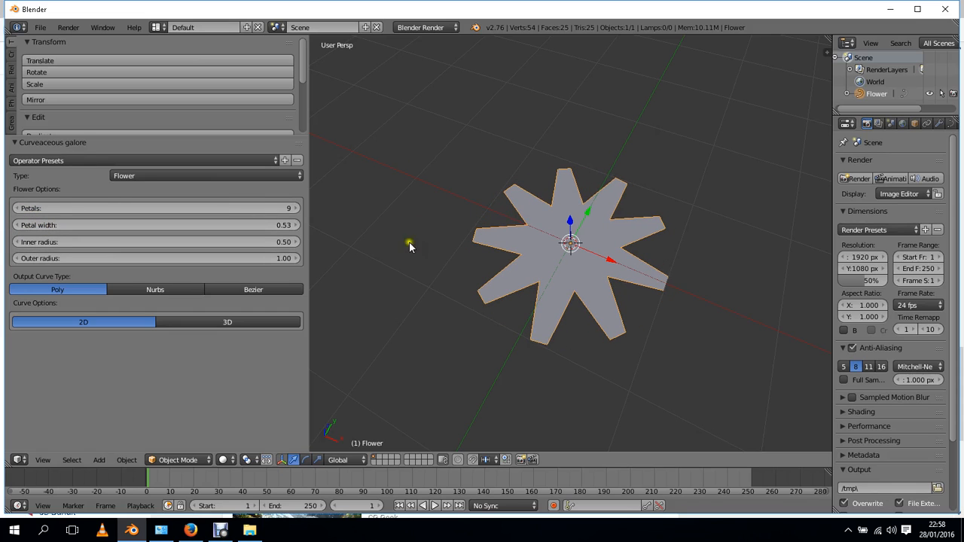
pyautogui.moveTo(29, 225); pyautogui.dragTo(31, 227)
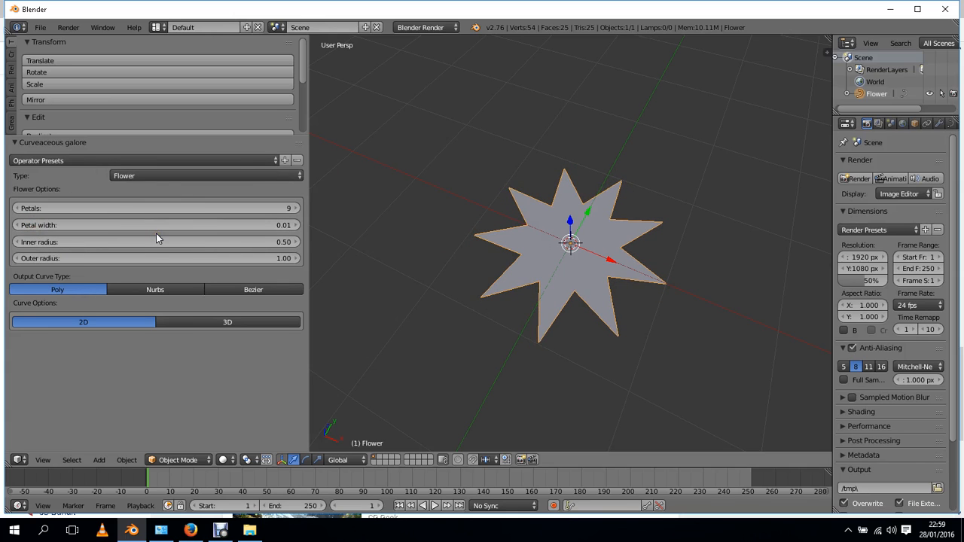
pyautogui.click(163, 176)
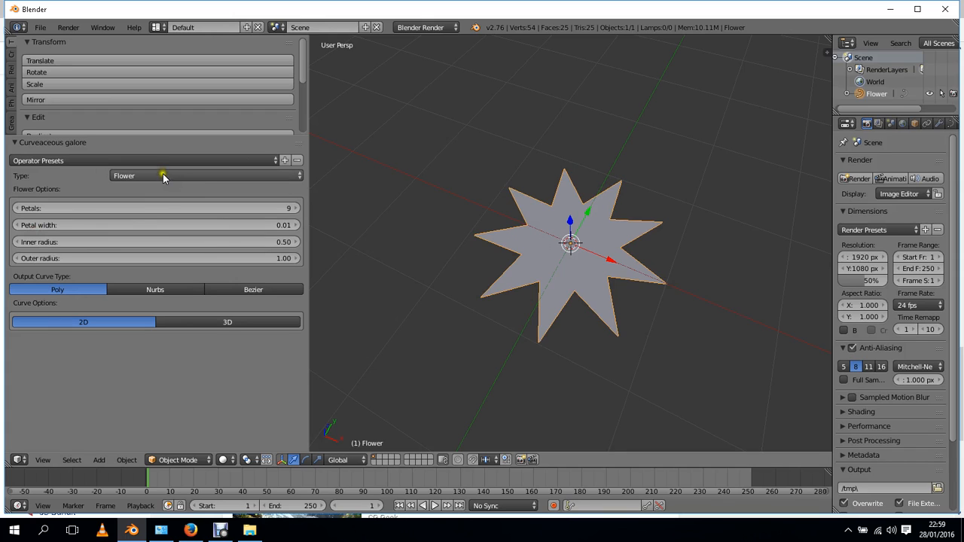
pyautogui.moveTo(53, 225)
pyautogui.mouseDown()
pyautogui.moveTo(62, 232)
pyautogui.moveTo(44, 230)
pyautogui.mouseUp()
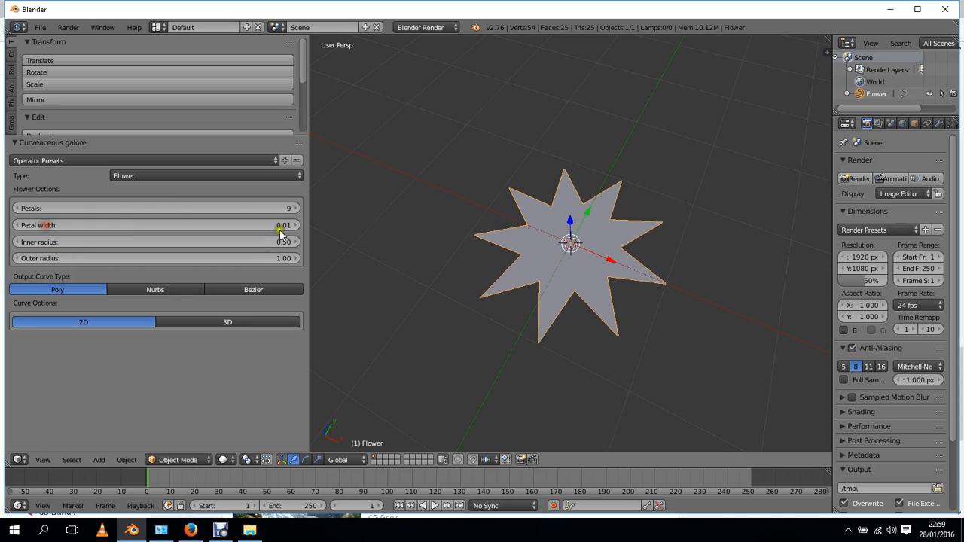
pyautogui.scroll(5, 586, 155)
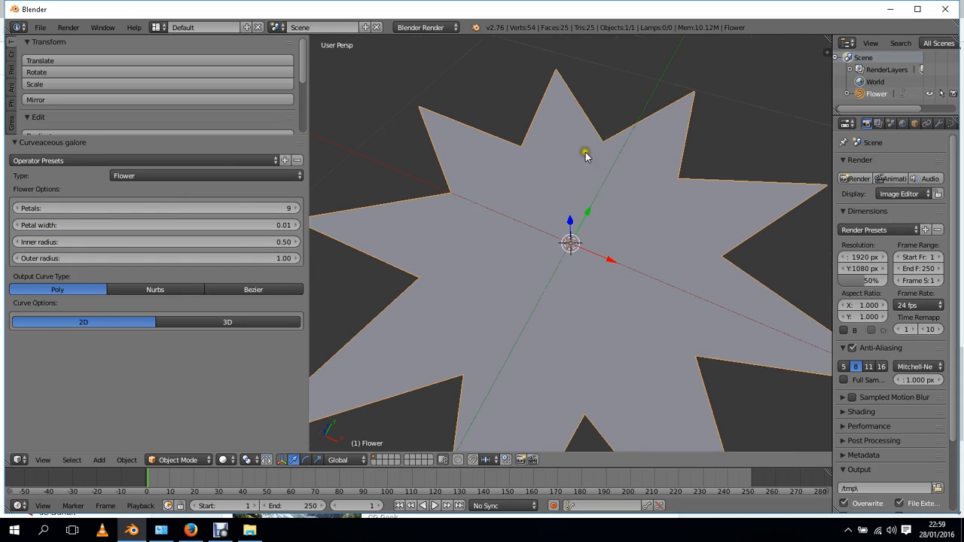
pyautogui.scroll(1, 592, 146)
pyautogui.scroll(-4, 598, 113)
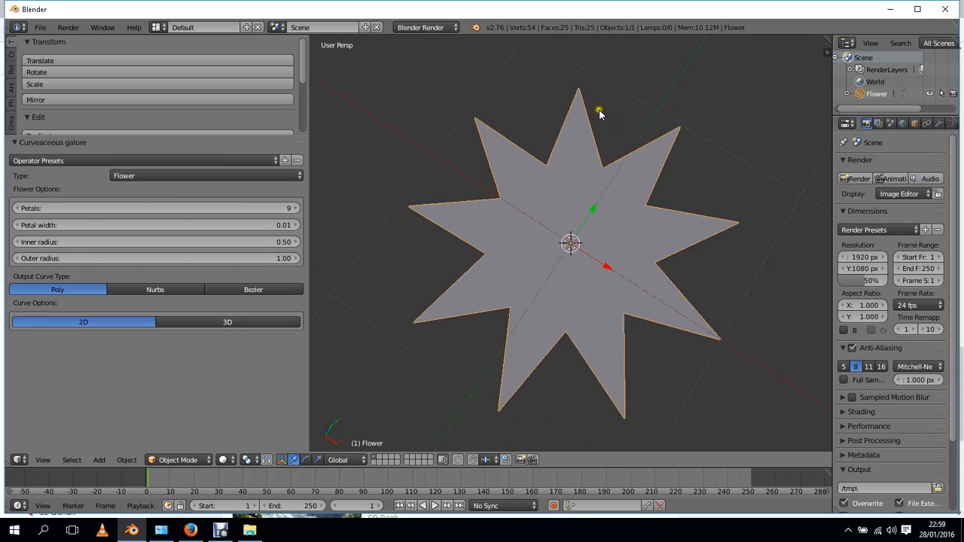
pyautogui.moveTo(629, 265); pyautogui.dragTo(673, 337, button='middle')
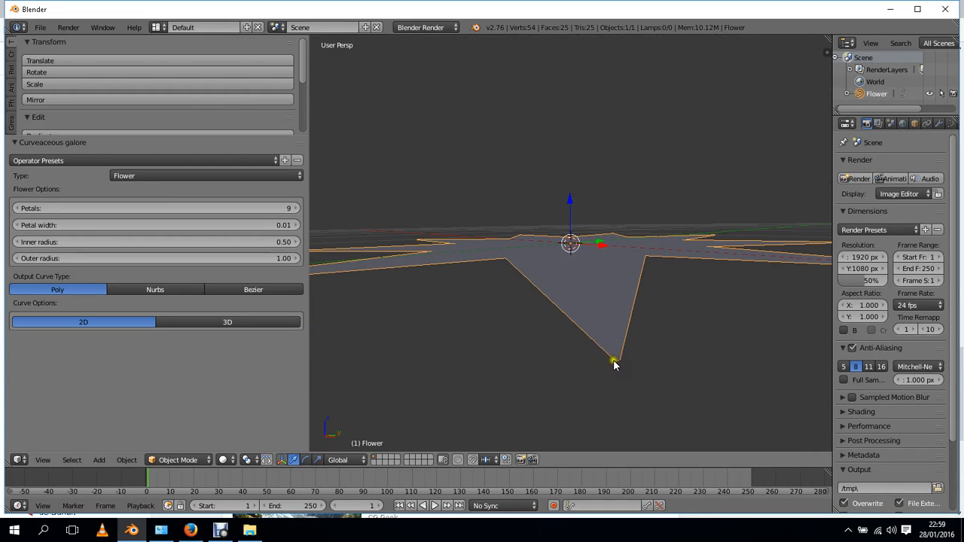
pyautogui.moveTo(599, 299); pyautogui.dragTo(579, 300, button='middle')
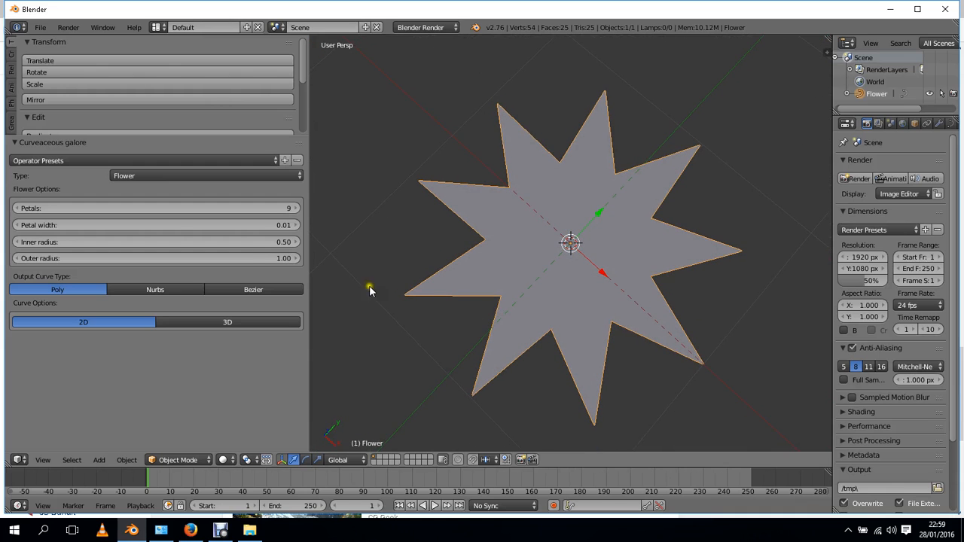
# Set the flower's petal width to 0.73, inner radius to 2.75 and outer radius to 4.42.
pyautogui.moveTo(35, 208); pyautogui.dragTo(91, 273)
pyautogui.scroll(-2, 591, 204)
pyautogui.moveTo(528, 230); pyautogui.dragTo(539, 288, button='middle')
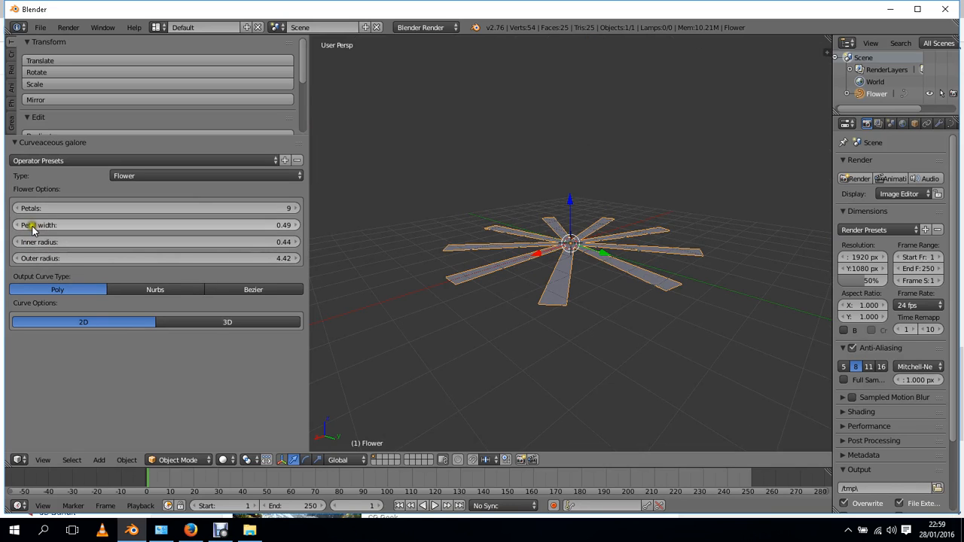
pyautogui.moveTo(47, 226); pyautogui.dragTo(91, 243)
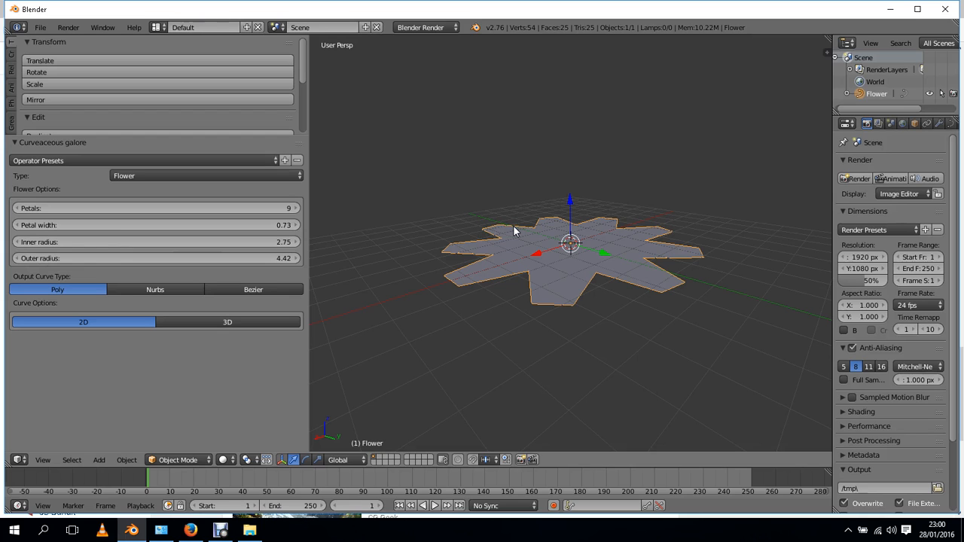
pyautogui.click(221, 531)
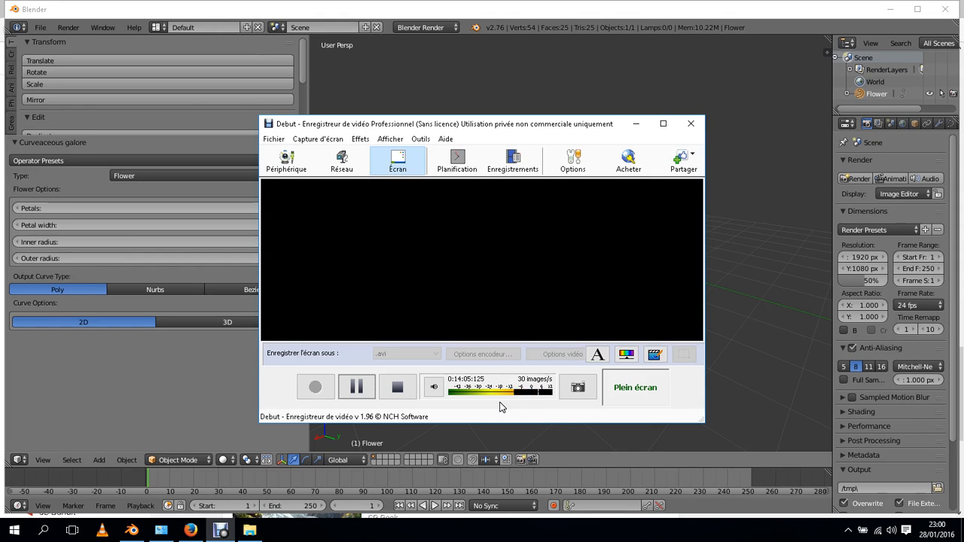
pyautogui.click(636, 123)
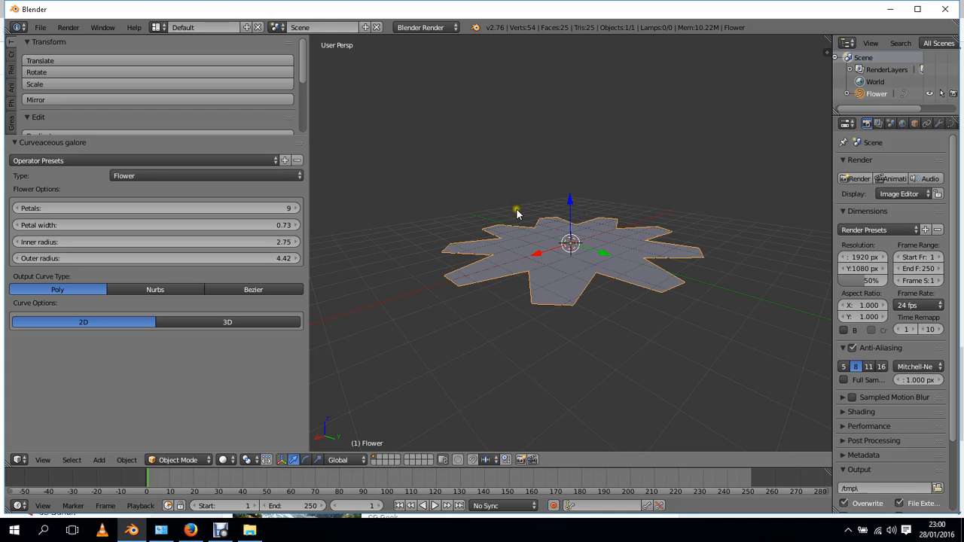
pyautogui.click(220, 530)
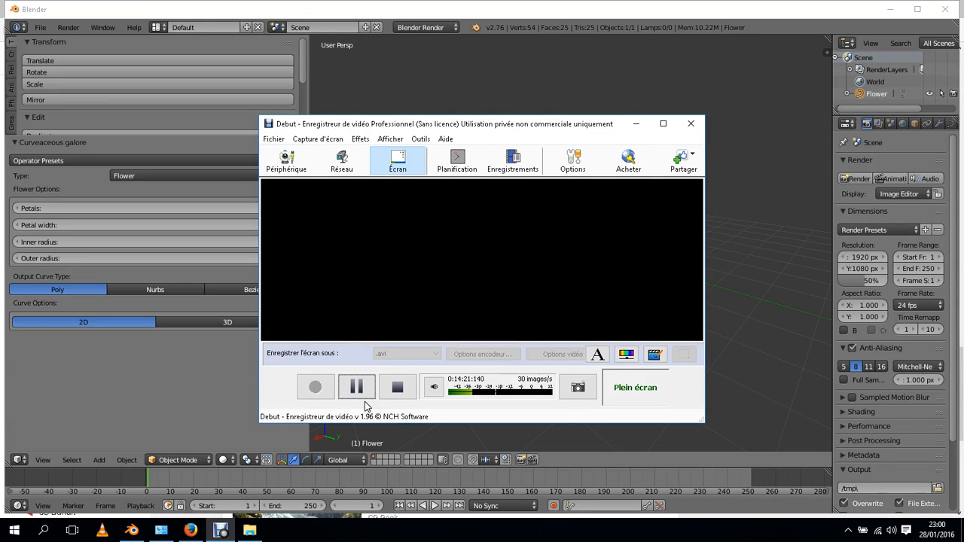
pyautogui.click(636, 124)
# Enlarge the flower by setting its outer radius to 6.76 and its inner radius to 3.89.
pyautogui.rightClick(592, 225)
pyautogui.moveTo(592, 225); pyautogui.dragTo(597, 184, button='middle')
pyautogui.scroll(3, 582, 214)
pyautogui.scroll(2, 584, 212)
pyautogui.scroll(-2, 585, 209)
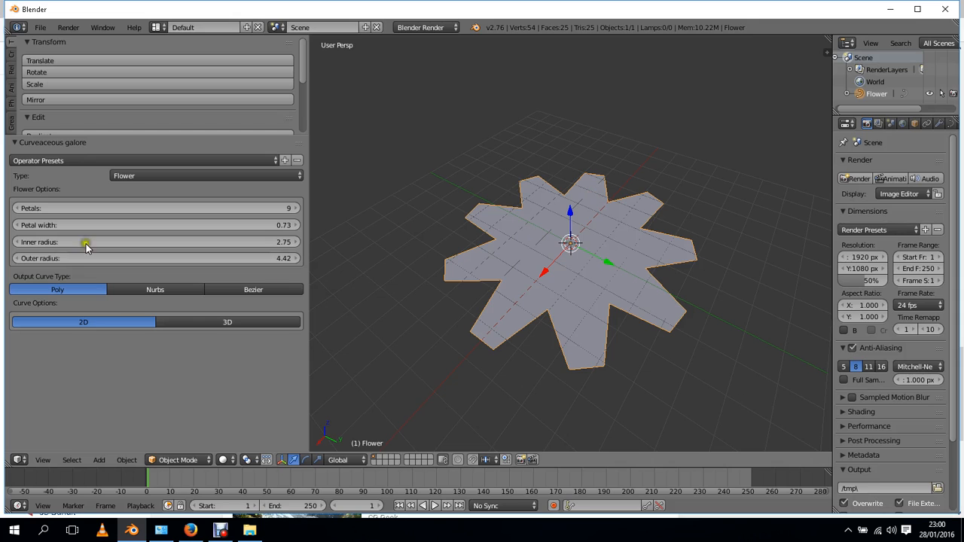
pyautogui.moveTo(66, 258); pyautogui.dragTo(113, 264)
pyautogui.moveTo(47, 242); pyautogui.dragTo(68, 247)
pyautogui.scroll(-4, 572, 218)
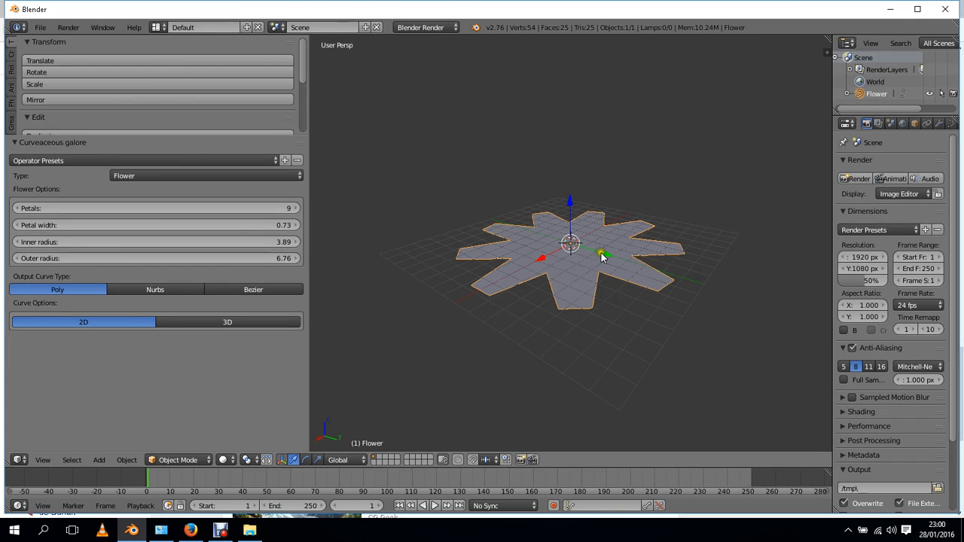
# Convert the flower curve to a mesh without keeping the original.
pyautogui.hotkey('shift', 'ctrl', 'alt', 'c')
pyautogui.hotkey('alt', 'c')
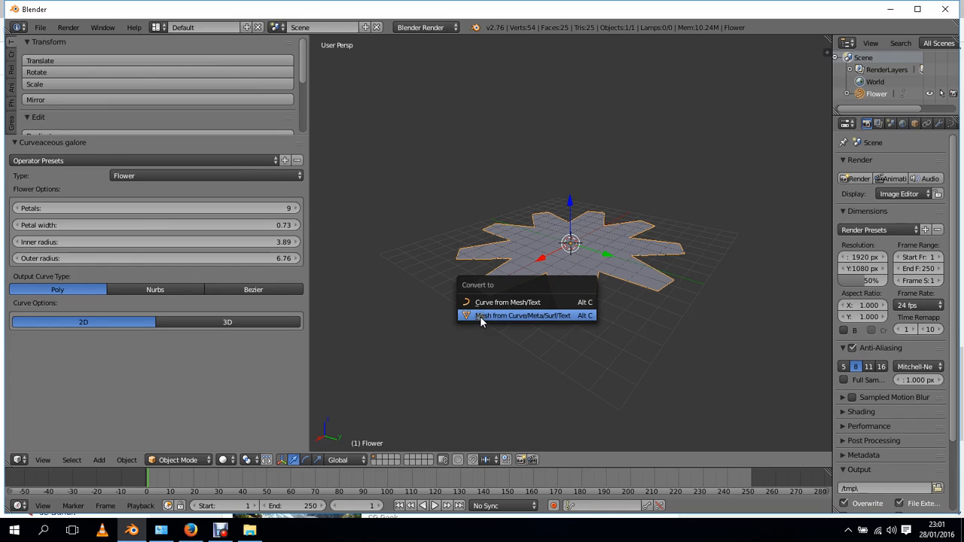
pyautogui.click(544, 316)
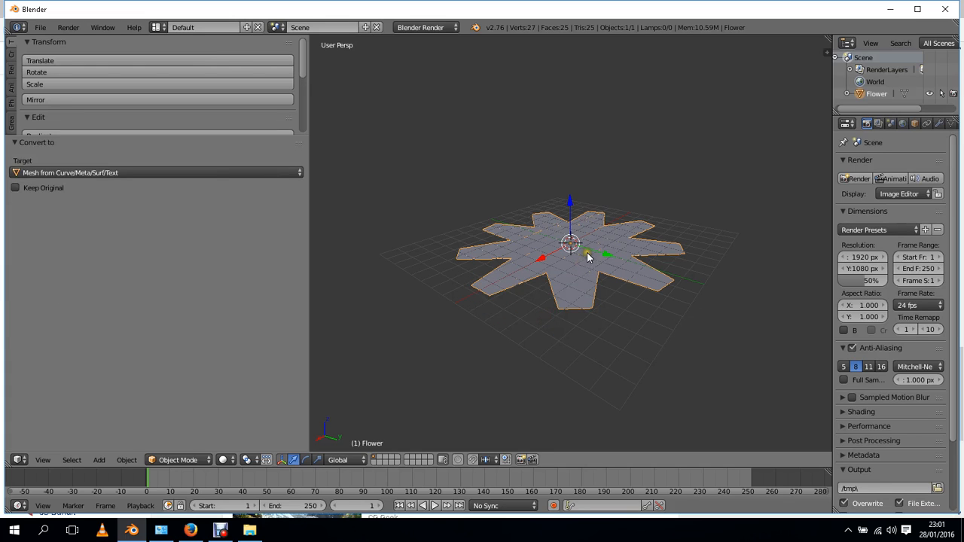
# In Edit Mode, select the whole flower mesh and extrude it about 22 units upward along Z.
pyautogui.press('Tab')
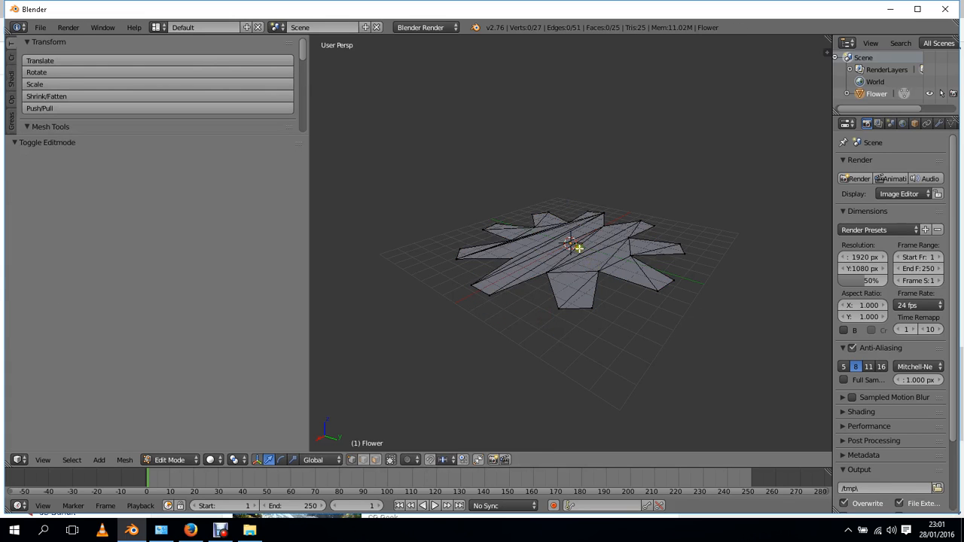
pyautogui.moveTo(578, 247); pyautogui.dragTo(497, 278, button='middle')
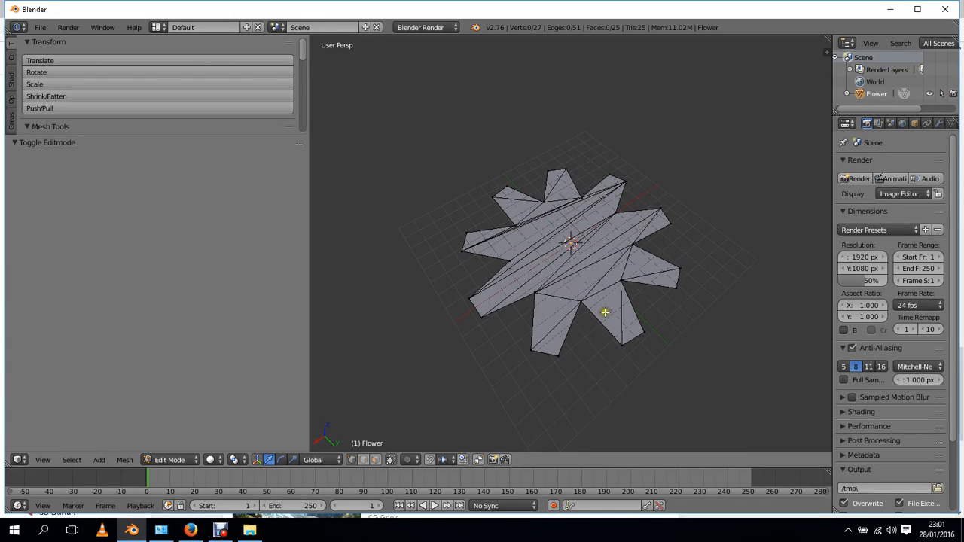
pyautogui.moveTo(604, 311); pyautogui.dragTo(655, 286, button='middle')
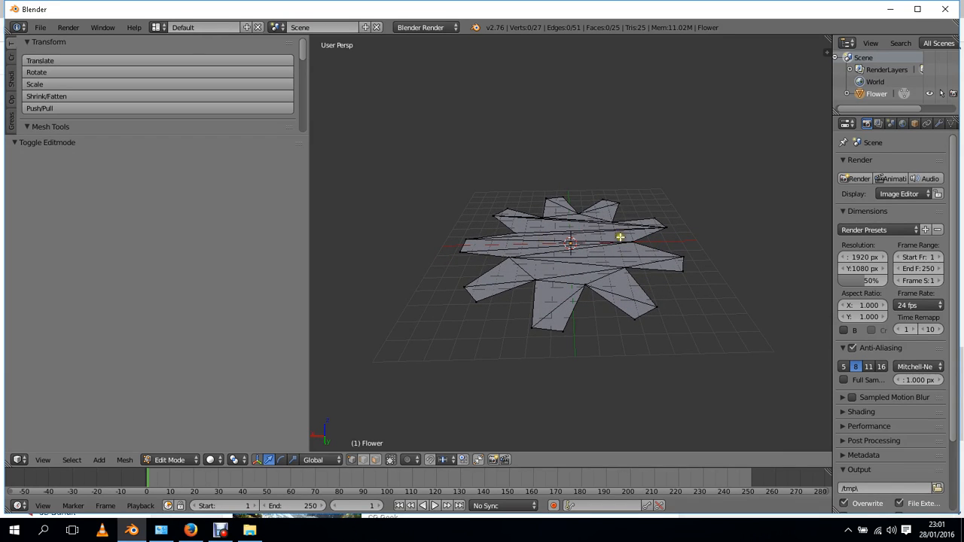
pyautogui.moveTo(619, 238); pyautogui.dragTo(600, 309, button='middle')
pyautogui.press('a')
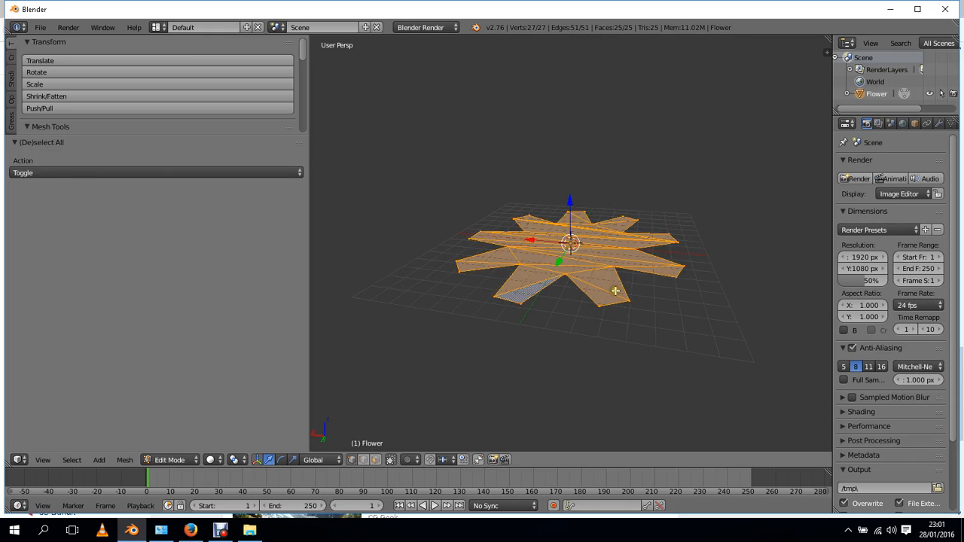
pyautogui.press('e')
pyautogui.click(657, 172)
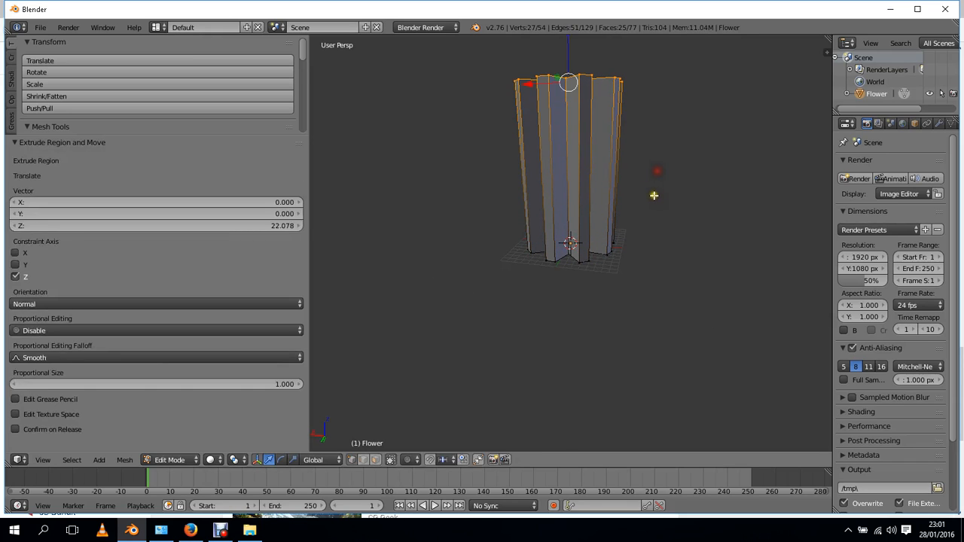
# Return to Object Mode and add a level 3 subdivision to the extruded flower.
pyautogui.press('Tab')
pyautogui.moveTo(611, 217); pyautogui.dragTo(590, 169, button='middle')
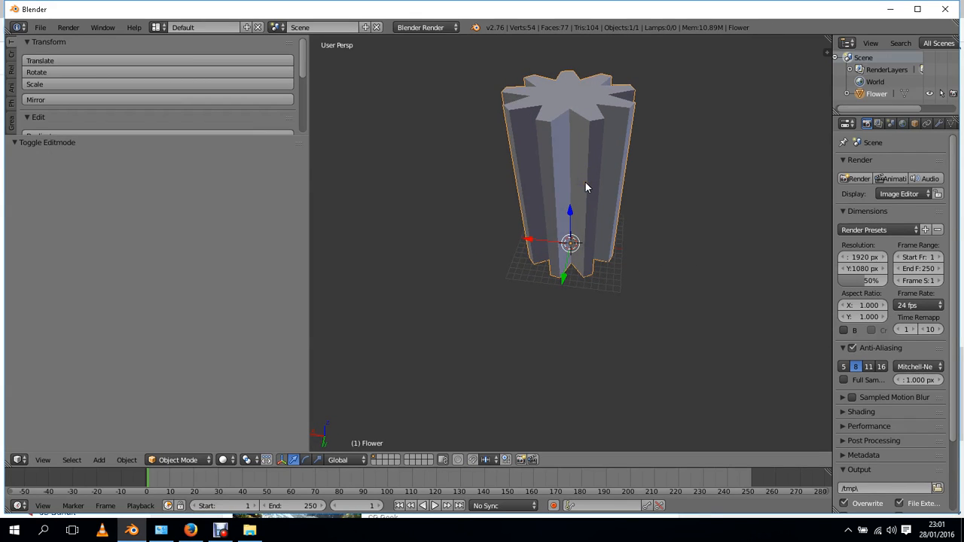
pyautogui.hotkey('ctrl', '3')
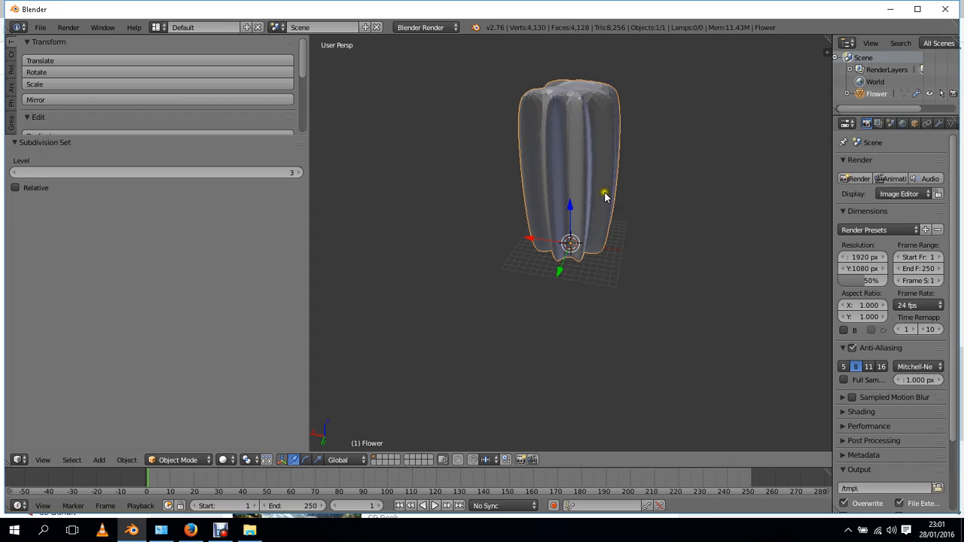
# Add edge loops near the top and bottom of the extruded flower to tighten its rounded ends, and return to Object Mode.
pyautogui.press('Tab')
pyautogui.hotkey('ctrl', 'r')
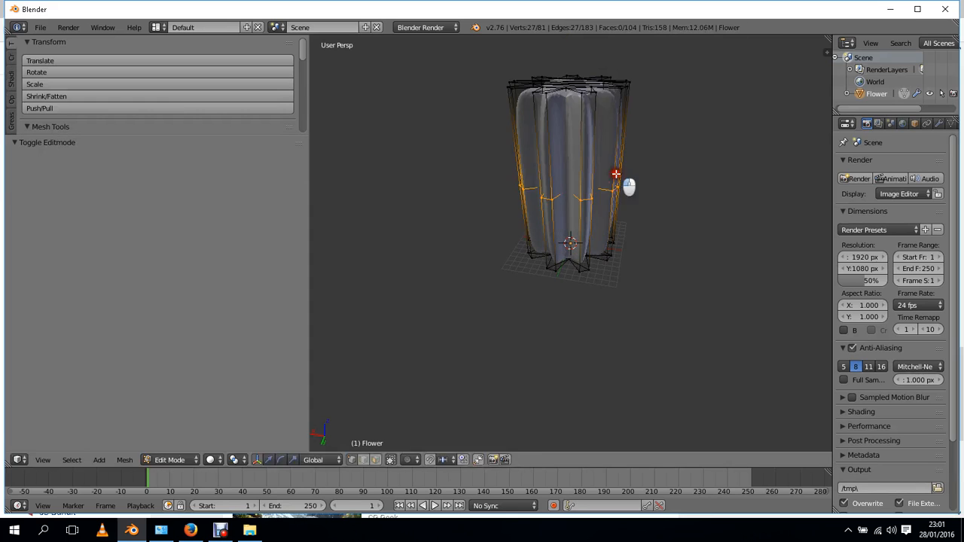
pyautogui.click(629, 185)
pyautogui.click(616, 177)
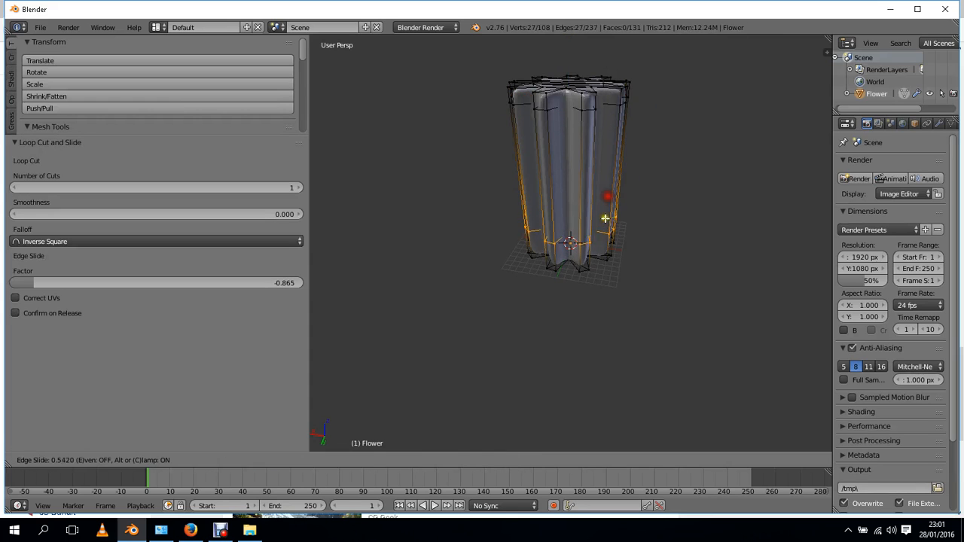
pyautogui.press('Tab')
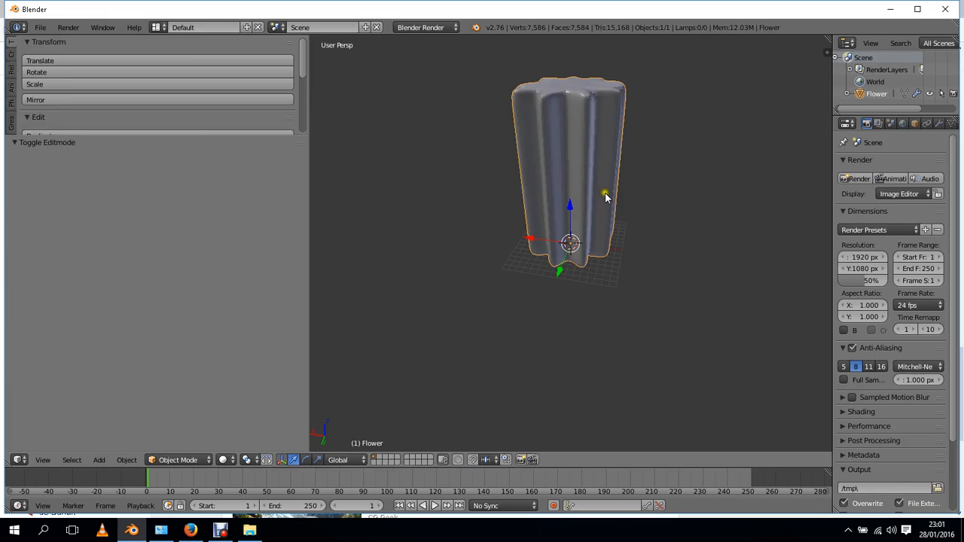
pyautogui.moveTo(606, 79); pyautogui.dragTo(541, 213, button='middle')
# Add an edge loop slightly above the middle of the body and scale it to 1.62 to form a bulge.
pyautogui.press('Tab')
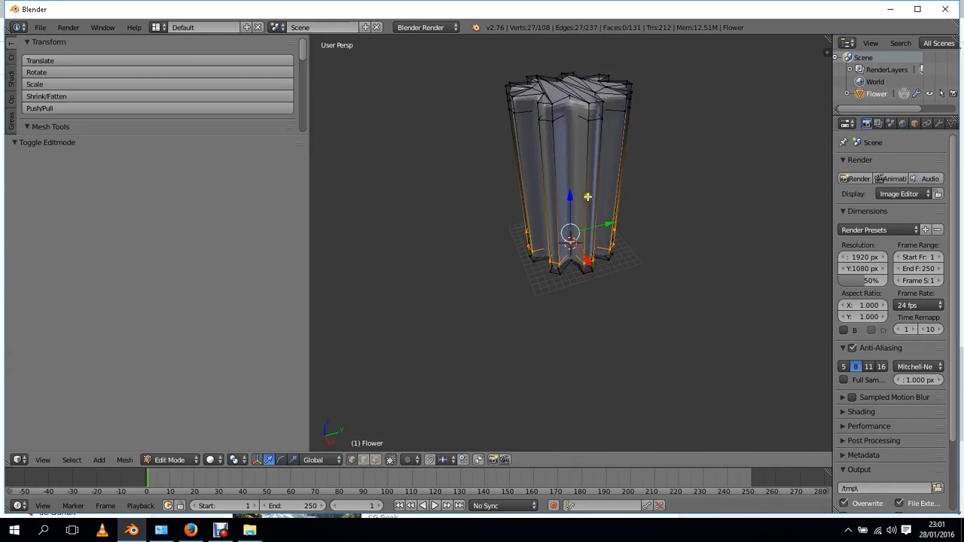
pyautogui.hotkey('ctrl', 'r')
pyautogui.click(617, 179)
pyautogui.click(624, 222)
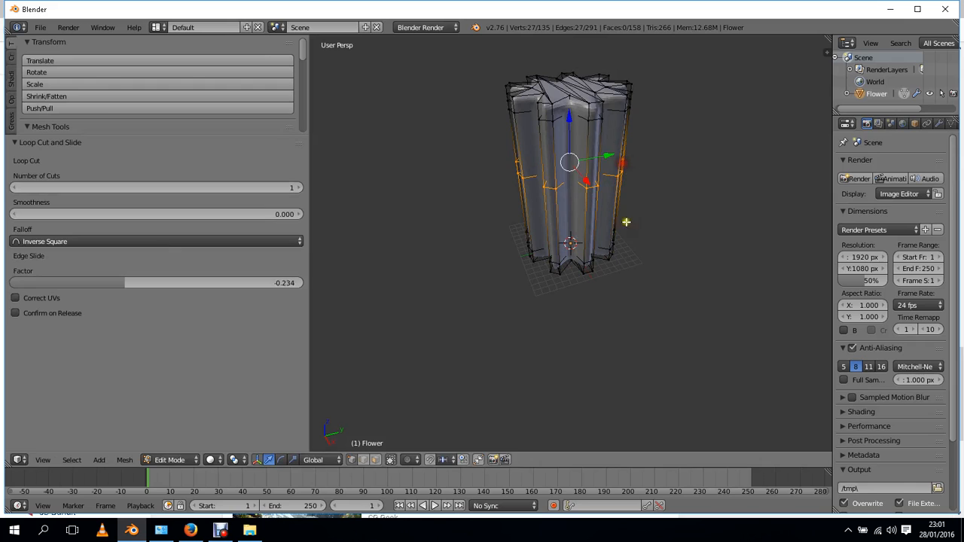
pyautogui.press('s')
pyautogui.click(674, 282)
# Add an edge loop between the bulge and the top and scale it to about 0.57 to form a neck.
pyautogui.hotkey('ctrl', 'r')
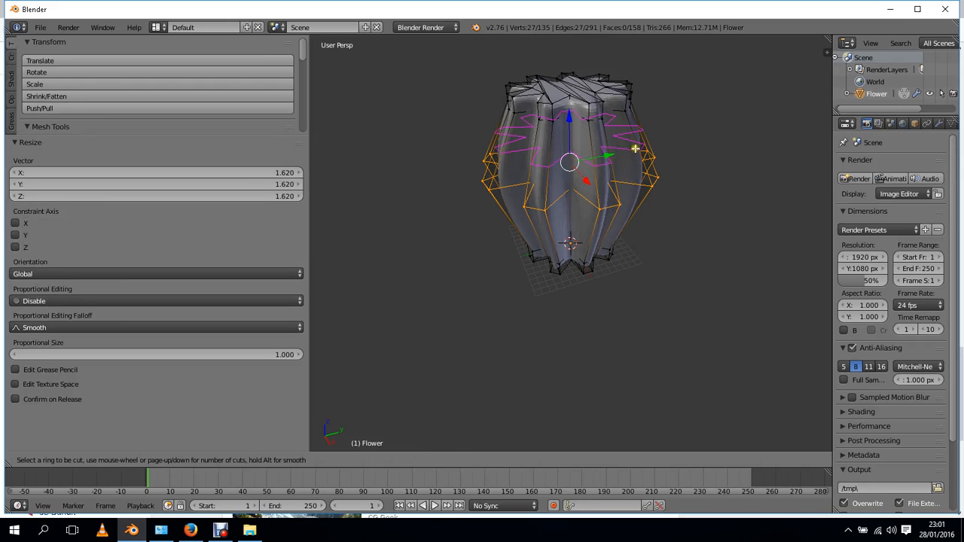
pyautogui.click(632, 146)
pyautogui.click(623, 143)
pyautogui.press('s')
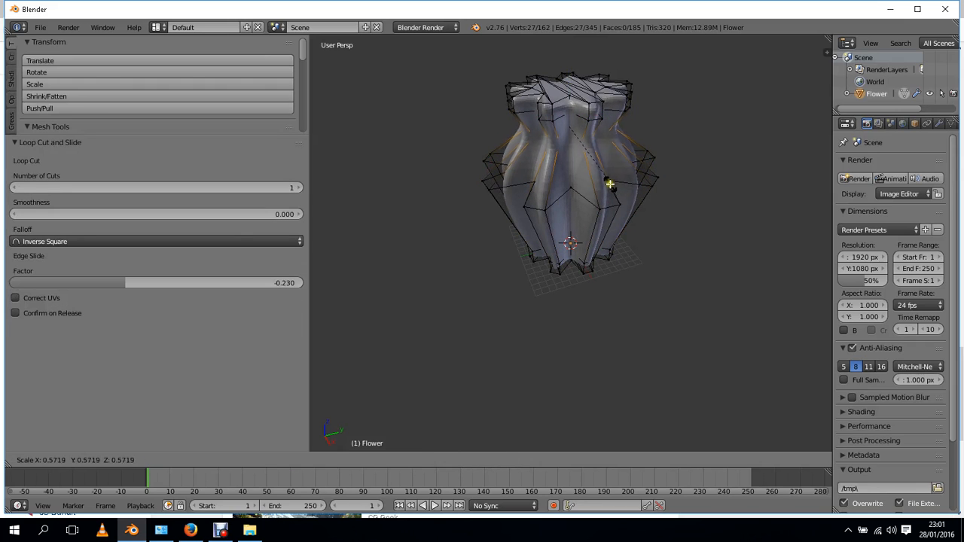
pyautogui.click(610, 189)
# Add an edge loop between the bulge and the base, scale it to shape the vase's lower body, and return to Object Mode.
pyautogui.hotkey('ctrl', 'r')
pyautogui.click(605, 236)
pyautogui.click(604, 236)
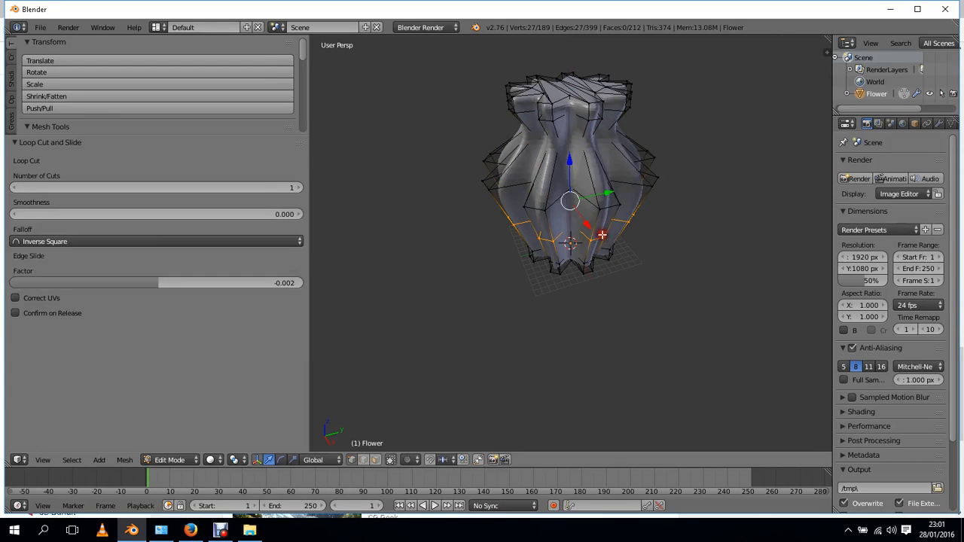
pyautogui.press('s')
pyautogui.click(630, 269)
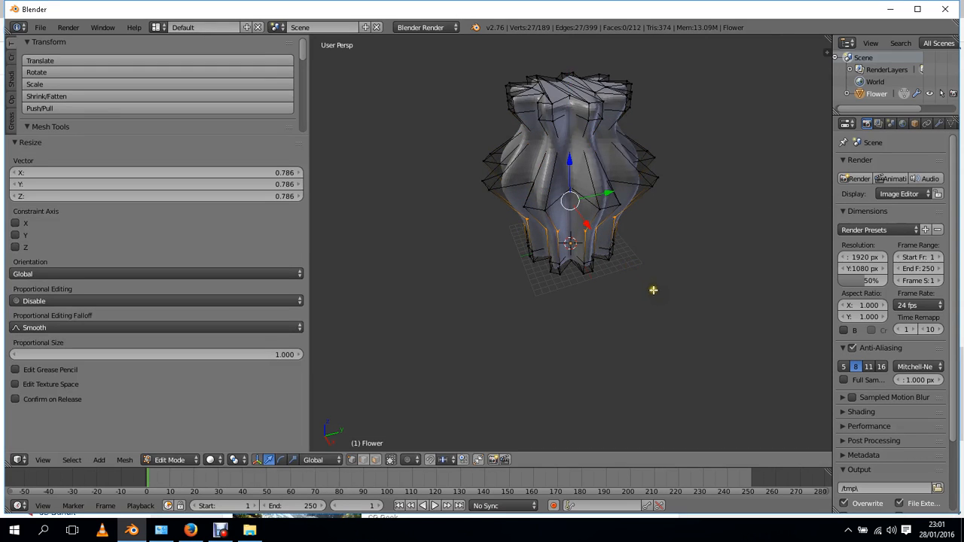
pyautogui.press('s')
pyautogui.click(699, 336)
pyautogui.press('Tab')
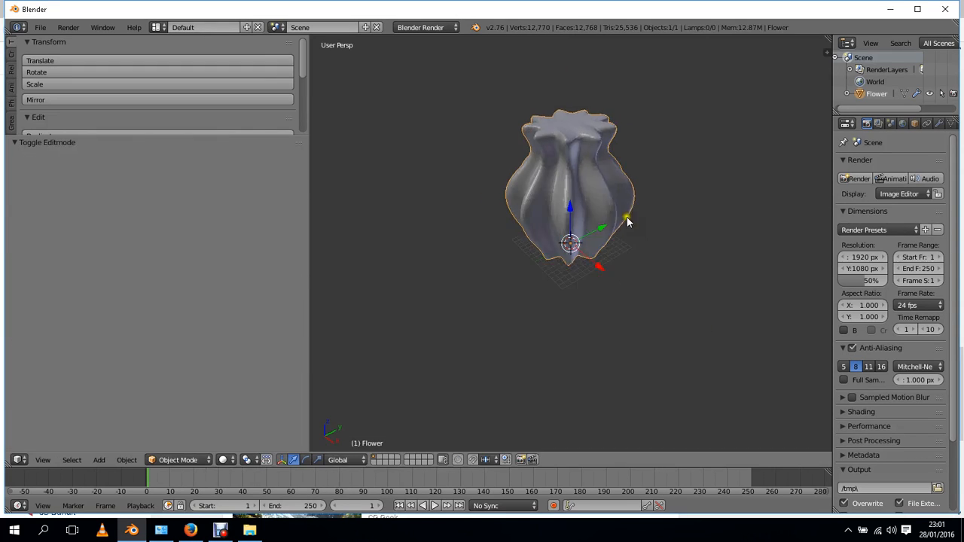
pyautogui.moveTo(627, 220); pyautogui.dragTo(612, 156, button='middle')
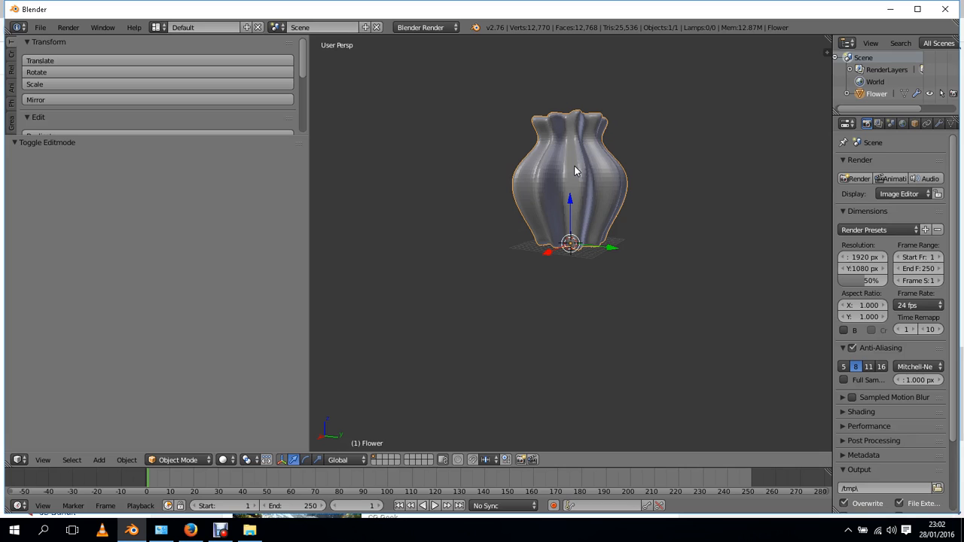
# Delete the flower vase and add a new Curves Galore curve.
pyautogui.press('x')
pyautogui.click(545, 165)
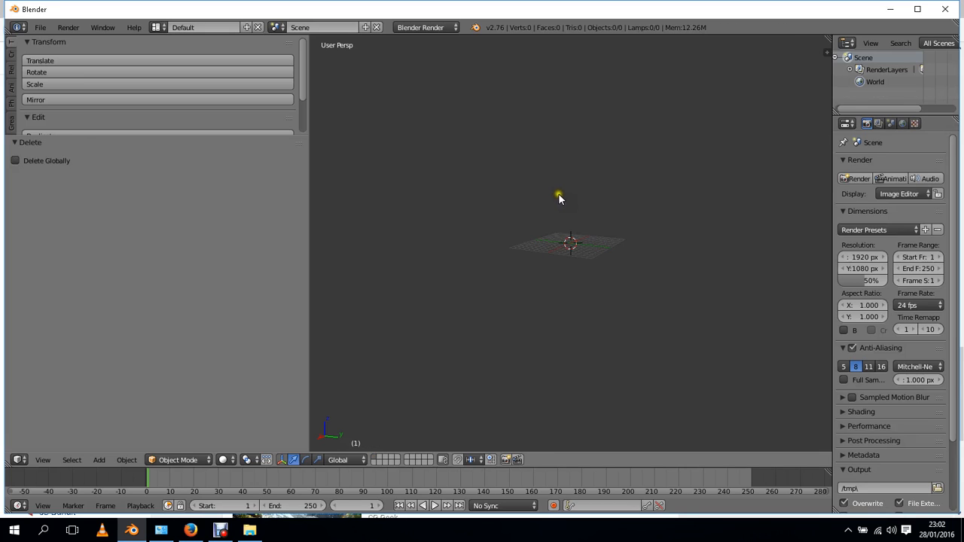
pyautogui.moveTo(559, 194); pyautogui.dragTo(598, 305, button='middle')
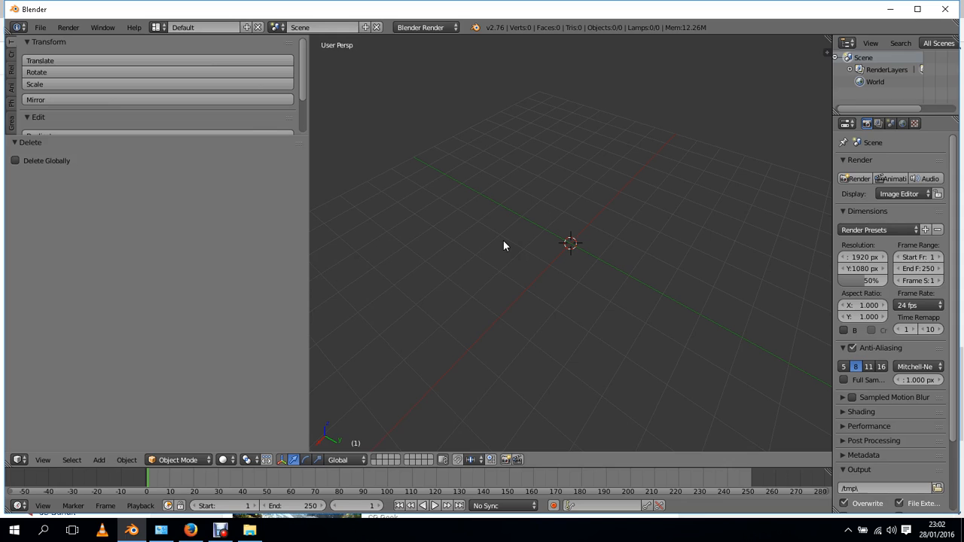
pyautogui.hotkey('shift', 'a')
pyautogui.moveTo(505, 243)
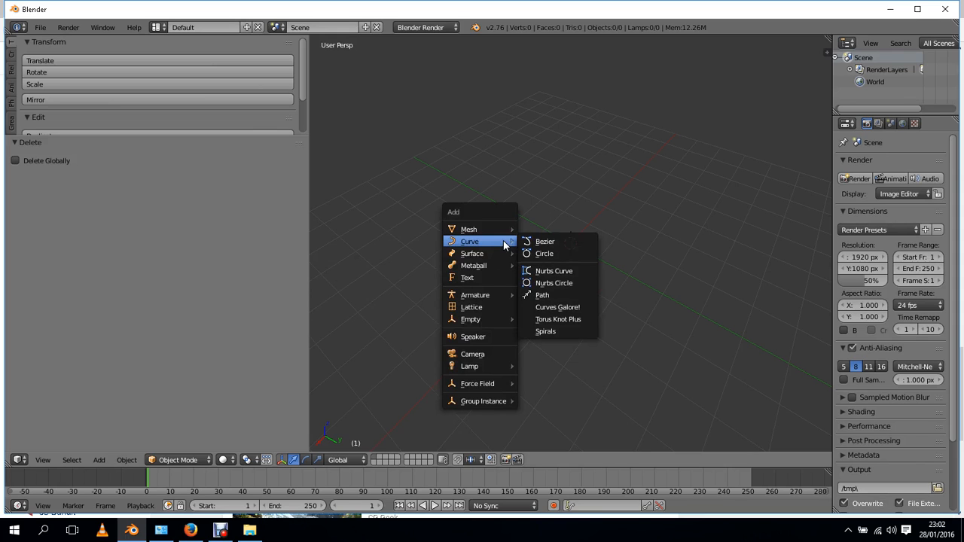
pyautogui.click(558, 307)
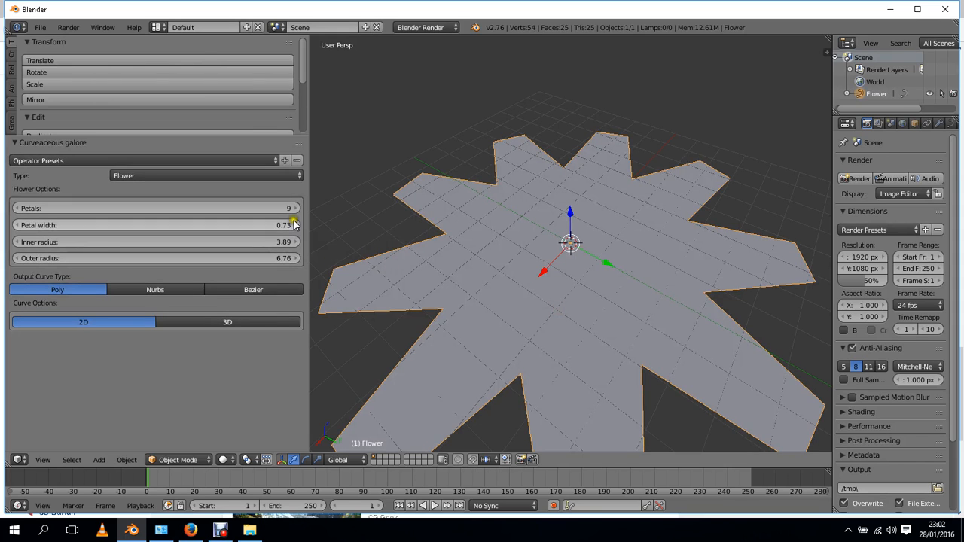
# Start a new file and delete all the default objects from the scene.
pyautogui.click(41, 28)
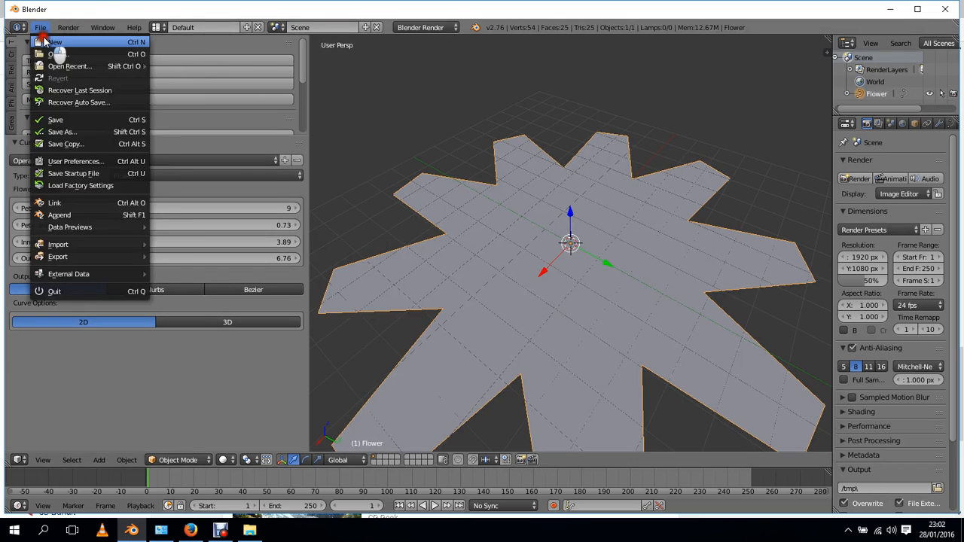
pyautogui.click(42, 37)
pyautogui.click(45, 47)
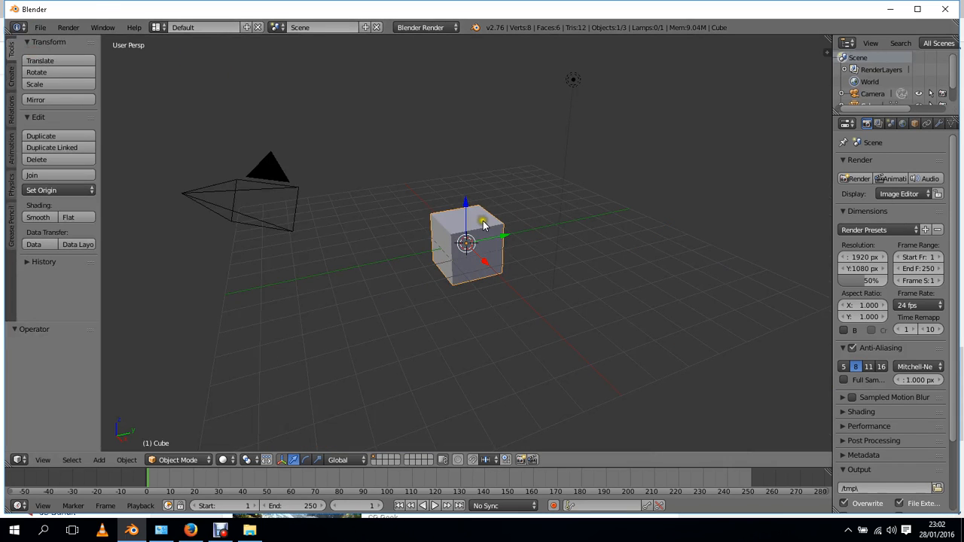
pyautogui.press('x')
pyautogui.press('a')
pyautogui.press('a')
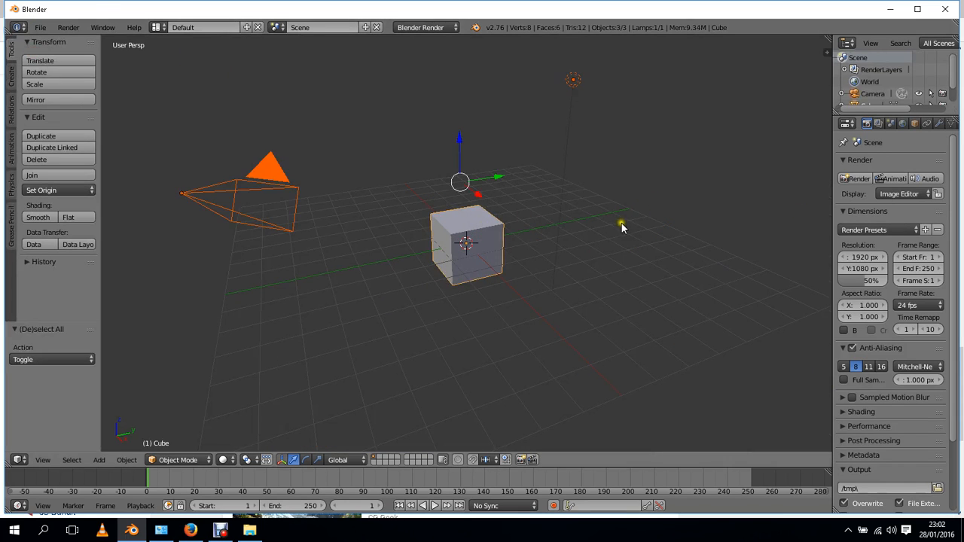
pyautogui.press('x')
pyautogui.click(532, 200)
# Enable the Add Curve: Extra Objects add-on in the user preferences.
pyautogui.hotkey('shift', 'a')
pyautogui.moveTo(524, 228)
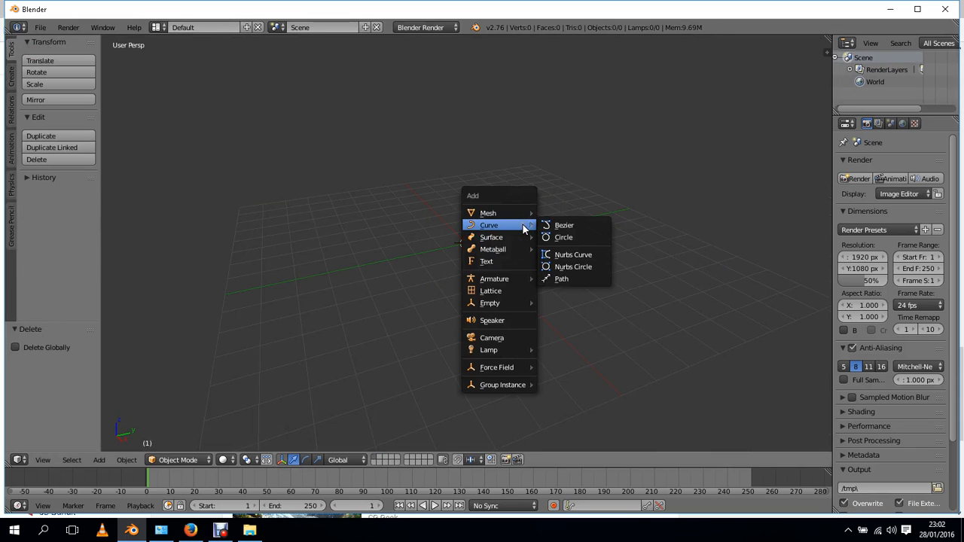
pyautogui.click(40, 27)
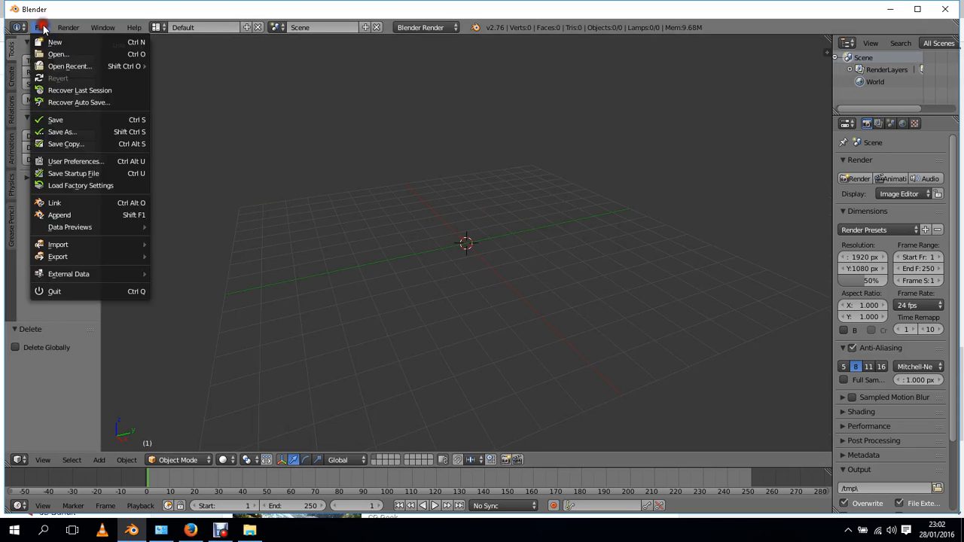
pyautogui.click(75, 161)
pyautogui.click(238, 44)
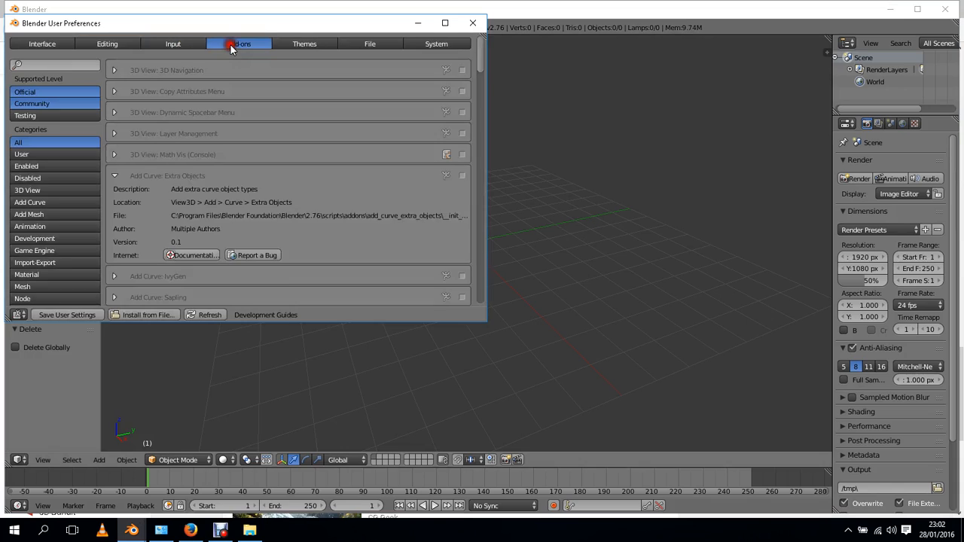
pyautogui.click(461, 175)
pyautogui.click(472, 23)
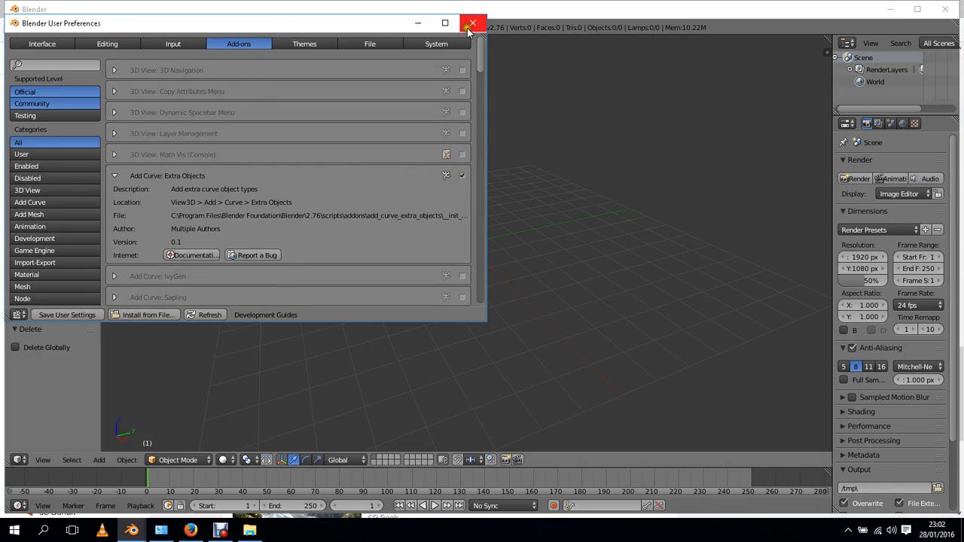
# Add a Curves Galore curve, enlarge the area showing its options, and set its type to Splat.
pyautogui.hotkey('shift', 'a')
pyautogui.moveTo(468, 269)
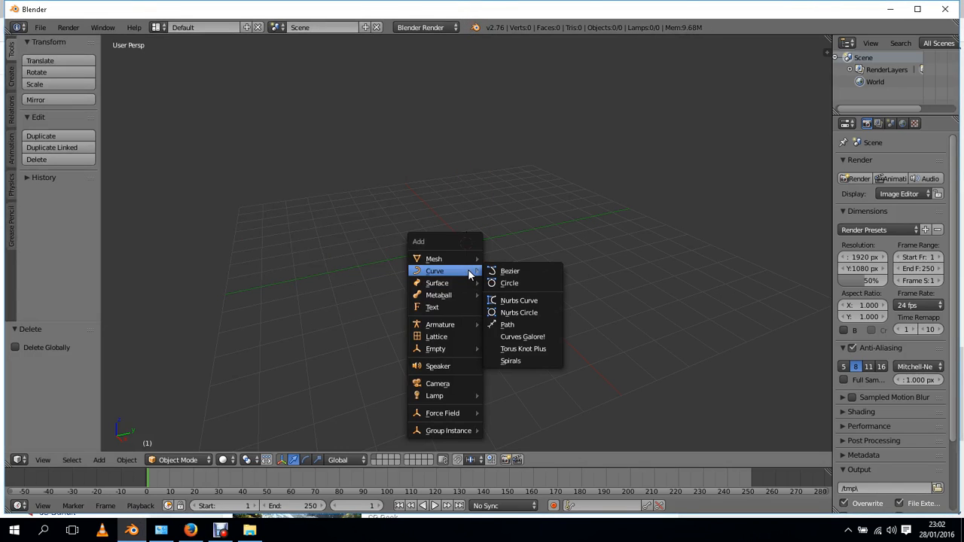
pyautogui.click(523, 336)
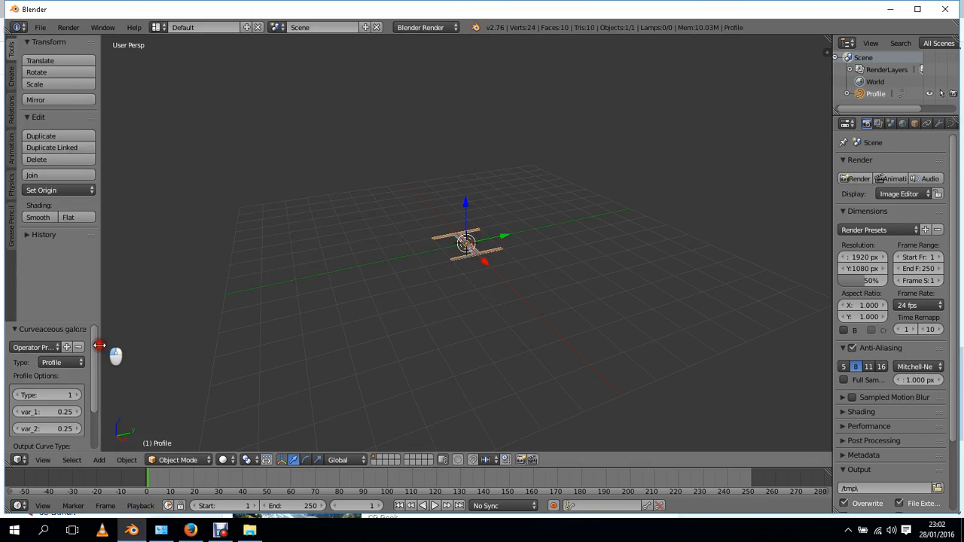
pyautogui.moveTo(98, 353); pyautogui.dragTo(298, 353)
pyautogui.moveTo(235, 325); pyautogui.dragTo(237, 137)
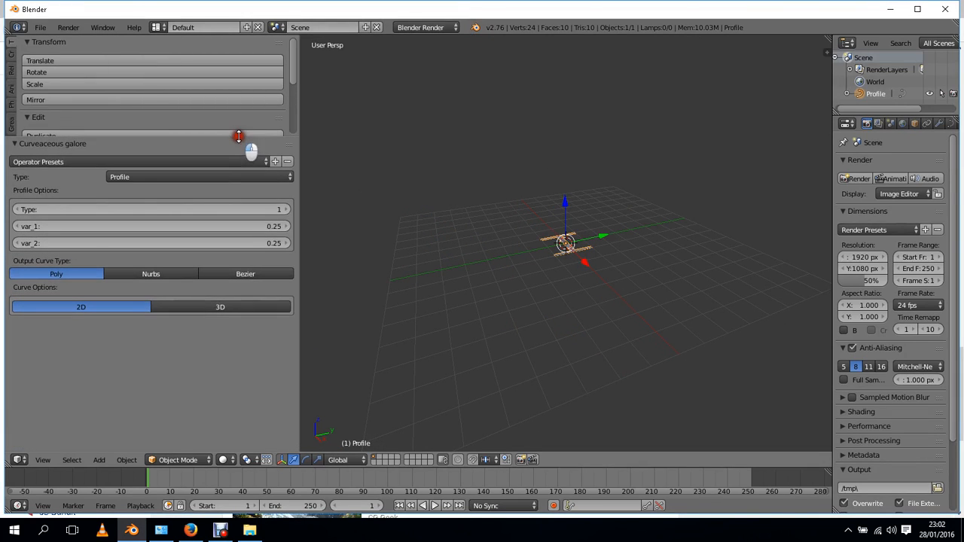
pyautogui.click(204, 177)
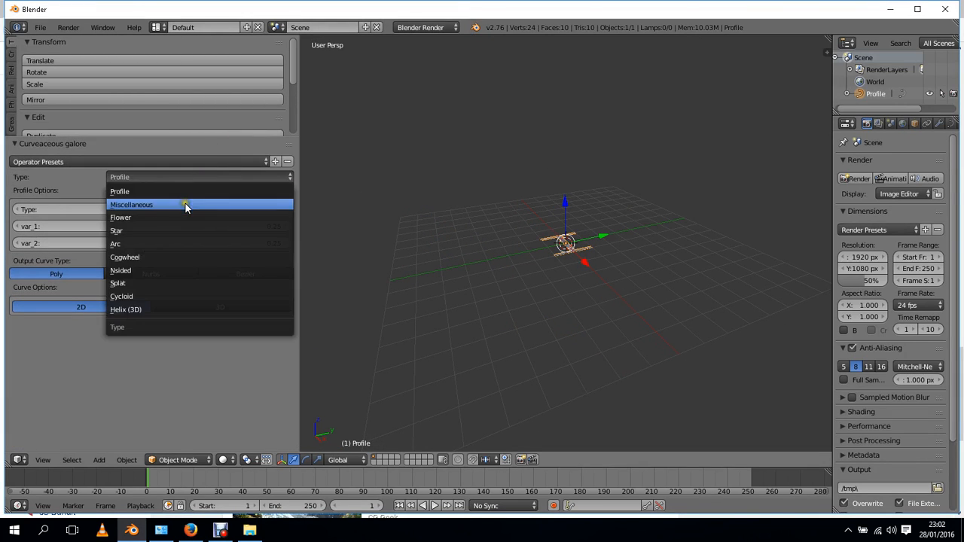
pyautogui.click(167, 285)
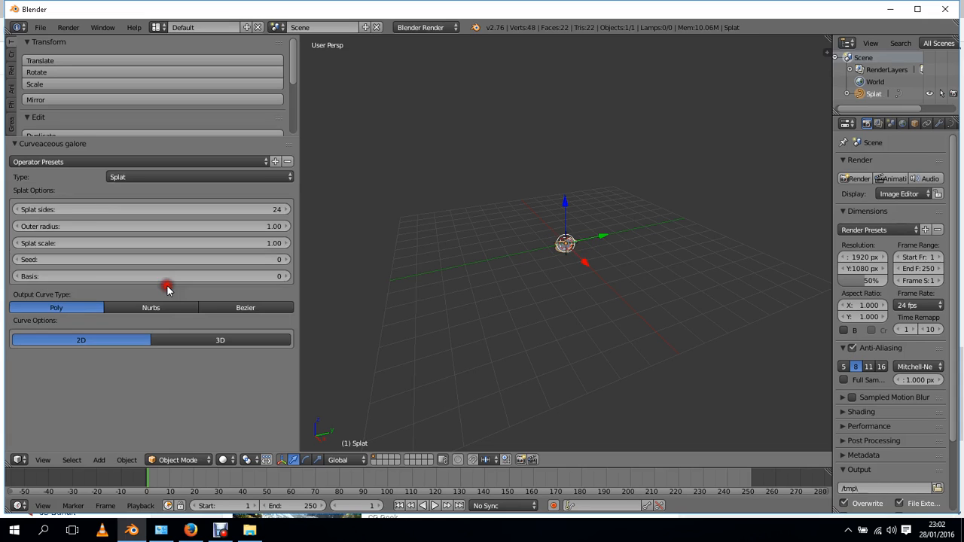
pyautogui.click(221, 530)
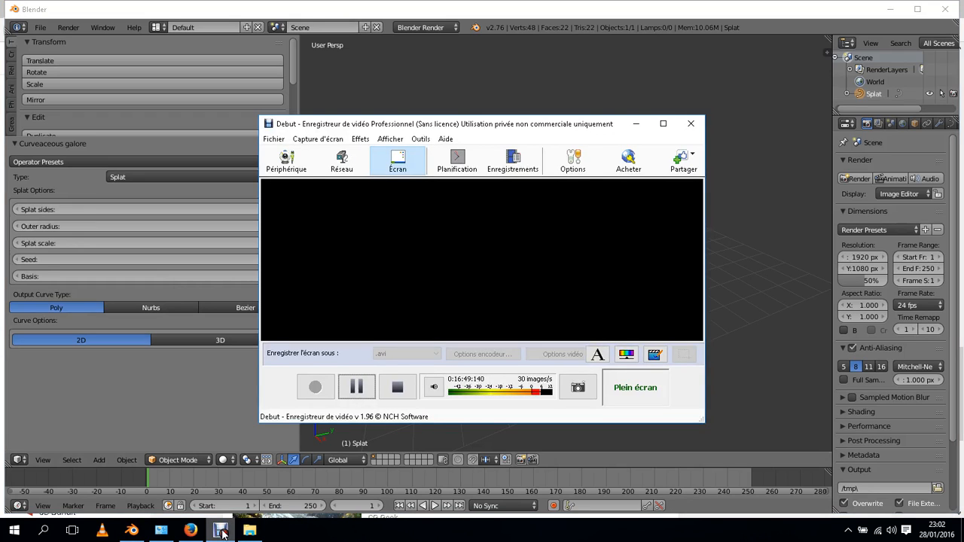
pyautogui.click(640, 122)
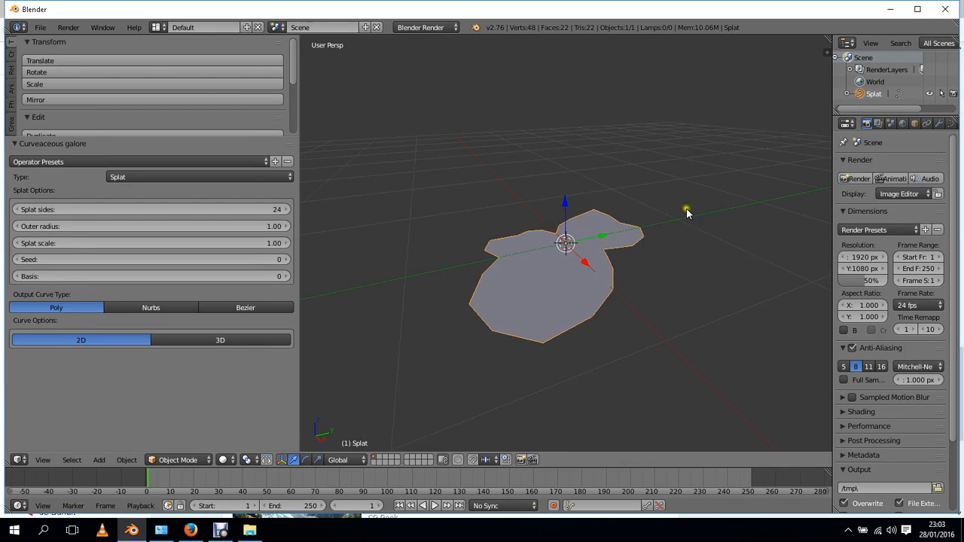
# Narrow the Properties editor to give the 3D viewport more width around the splat.
pyautogui.moveTo(832, 186); pyautogui.dragTo(889, 186)
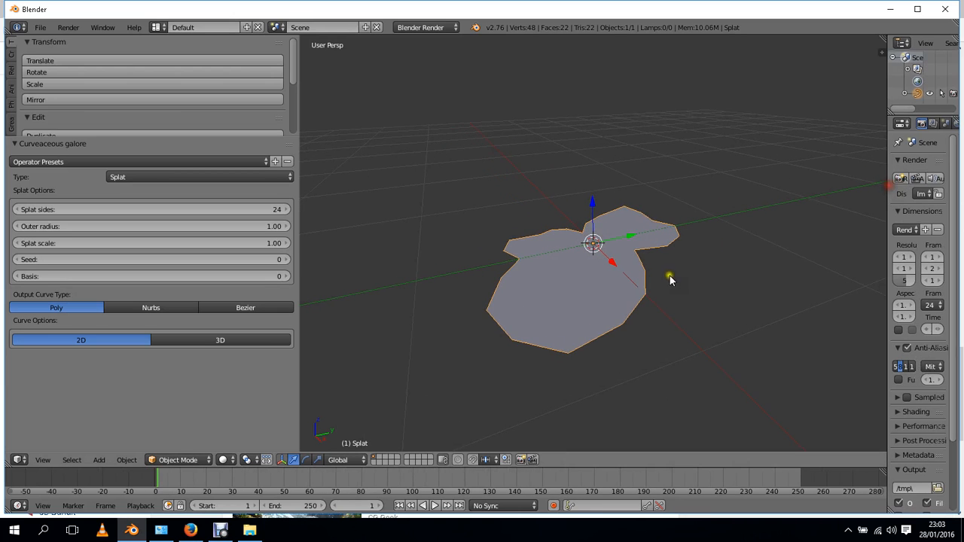
pyautogui.moveTo(670, 277); pyautogui.dragTo(515, 194, button='middle')
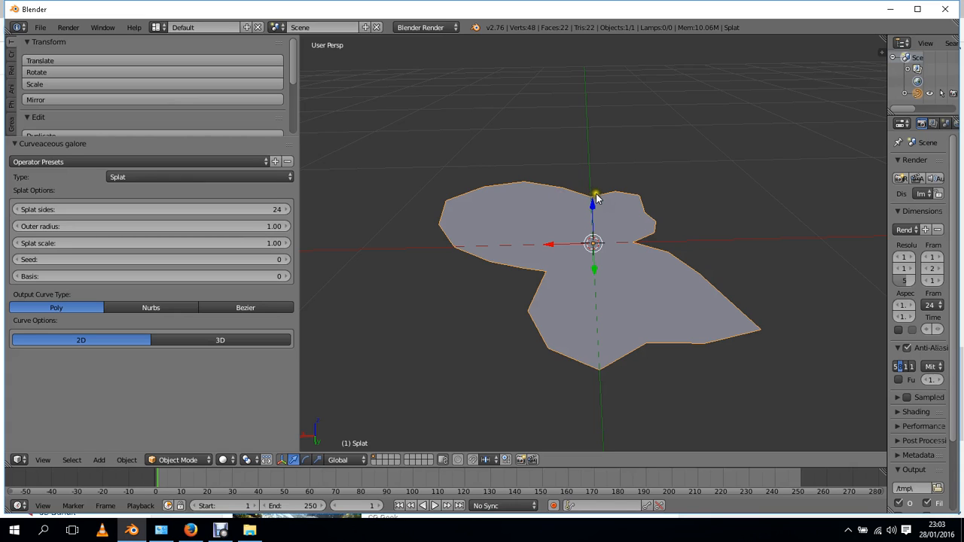
pyautogui.moveTo(592, 234); pyautogui.dragTo(605, 227, button='middle')
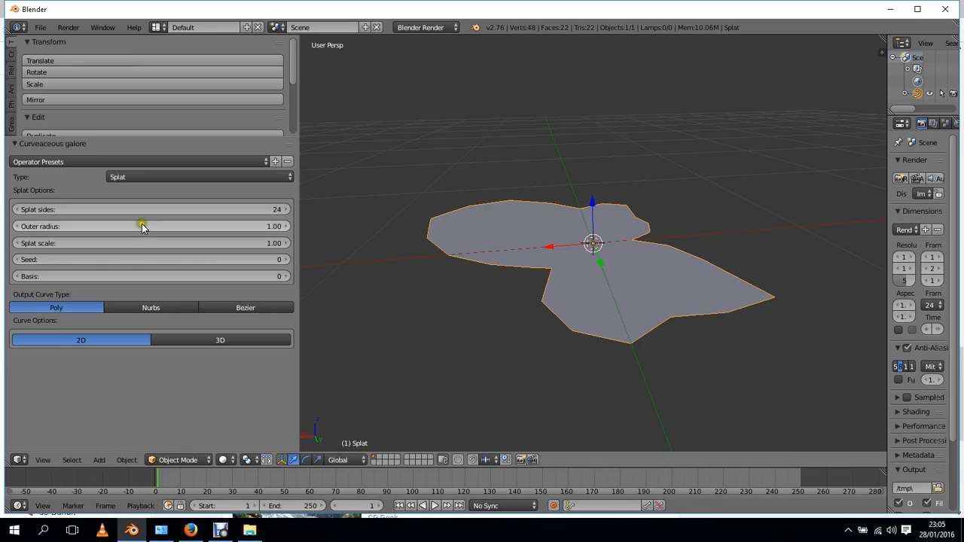
pyautogui.moveTo(571, 236)
pyautogui.mouseDown(button='middle')
pyautogui.moveTo(562, 213)
pyautogui.moveTo(562, 223)
pyautogui.mouseUp(button='middle')
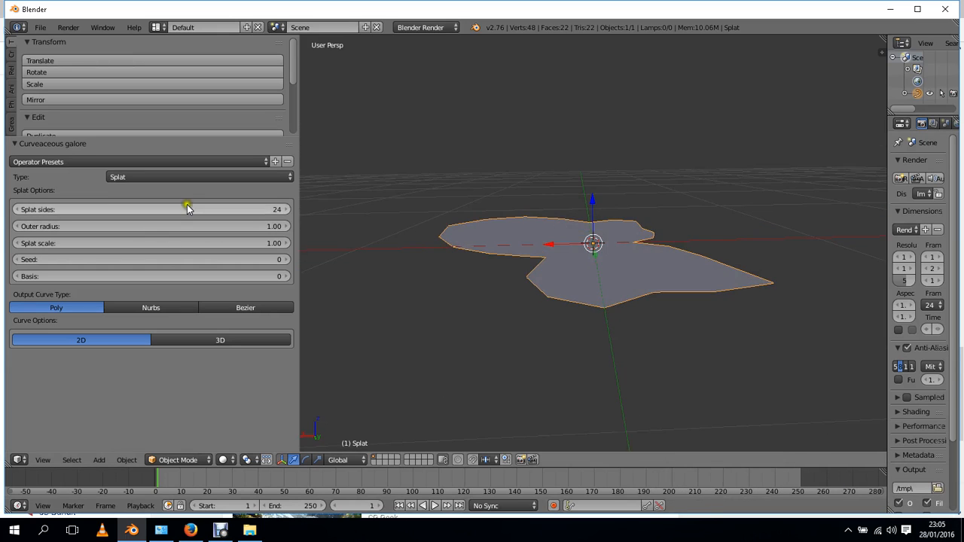
# Raise the splat's number of sides to 471 and on to 510.
pyautogui.moveTo(43, 209); pyautogui.dragTo(265, 218)
pyautogui.moveTo(539, 260); pyautogui.dragTo(592, 323, button='middle')
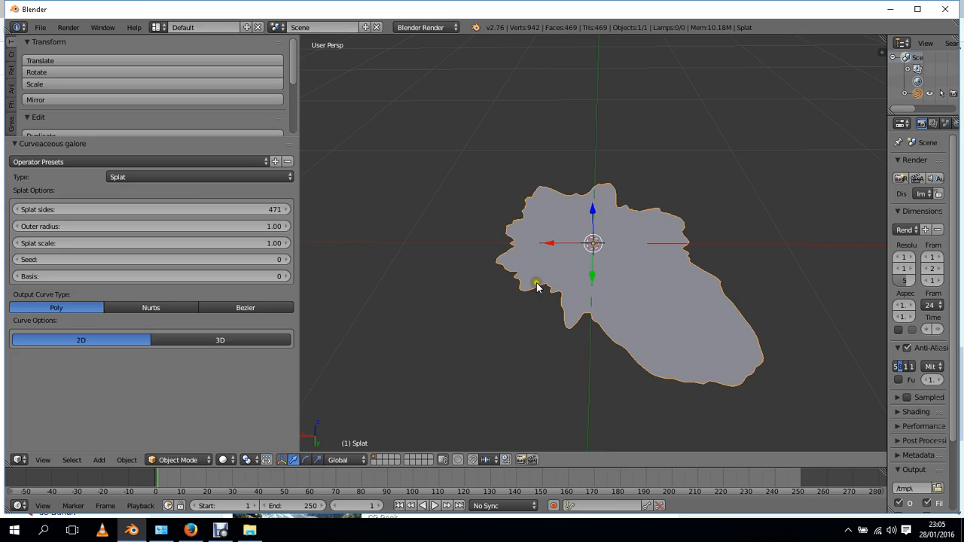
pyautogui.moveTo(238, 214); pyautogui.dragTo(262, 212)
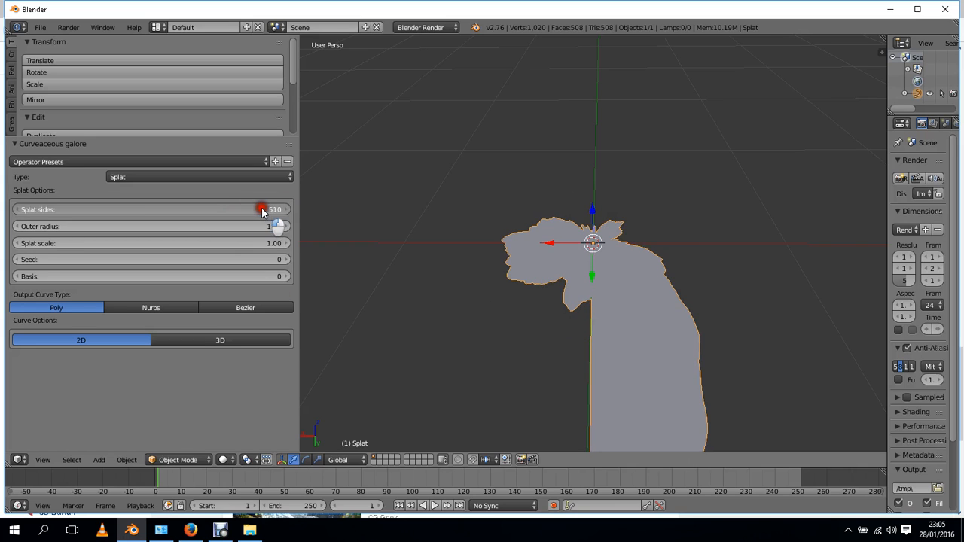
# Increase the splat's sides one at a time up to 523 to try different random outlines.
pyautogui.click(285, 212)
pyautogui.click(285, 212)
pyautogui.click(285, 212)
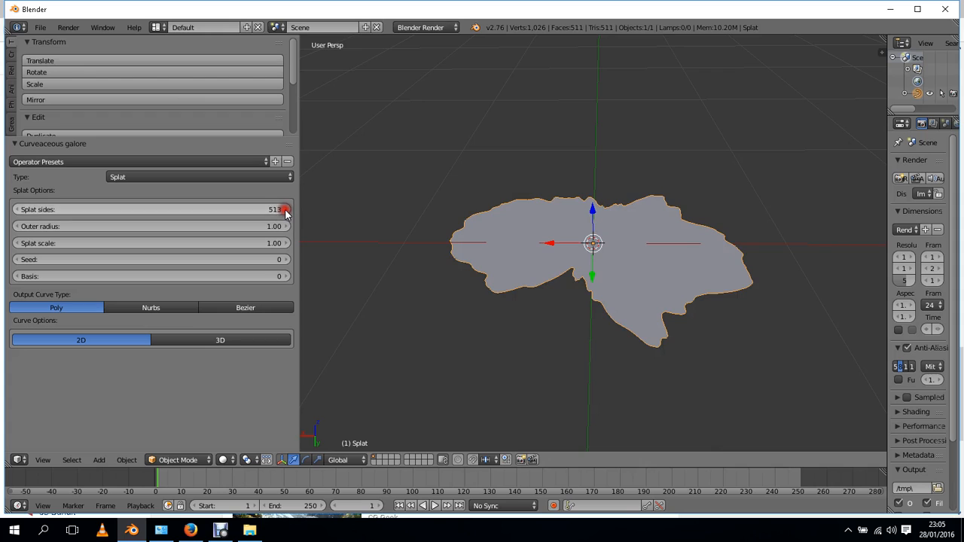
pyautogui.click(285, 212)
pyautogui.click(285, 211)
pyautogui.click(284, 211)
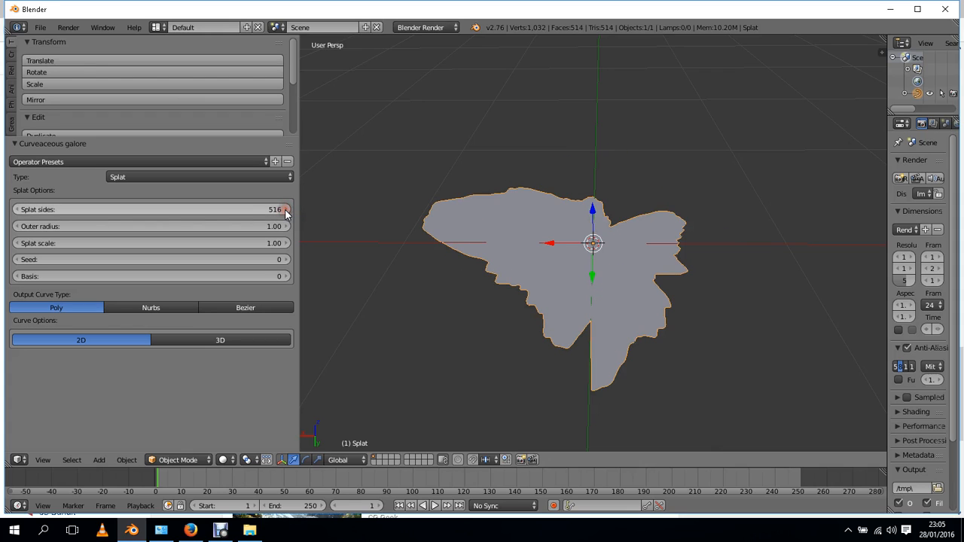
pyautogui.click(286, 211)
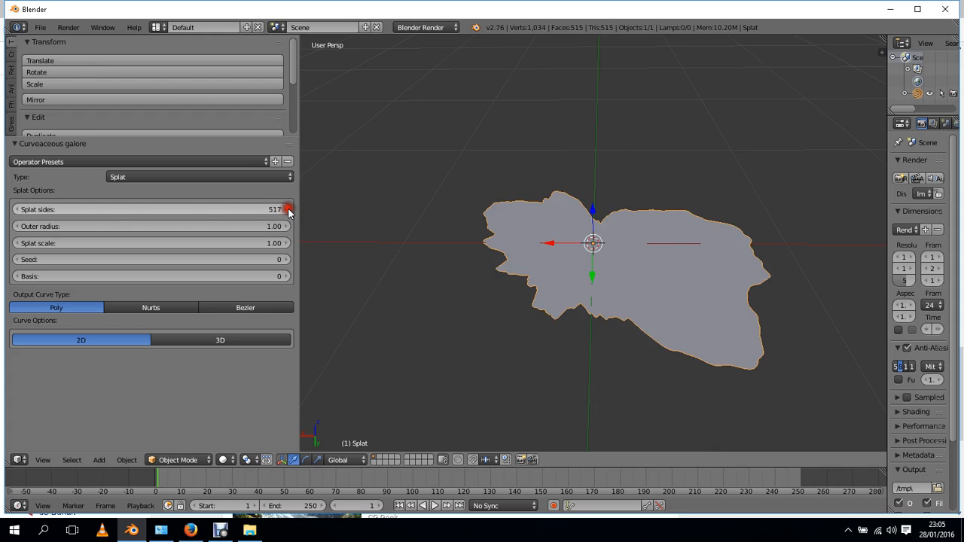
pyautogui.click(286, 212)
pyautogui.click(286, 212)
pyautogui.click(287, 211)
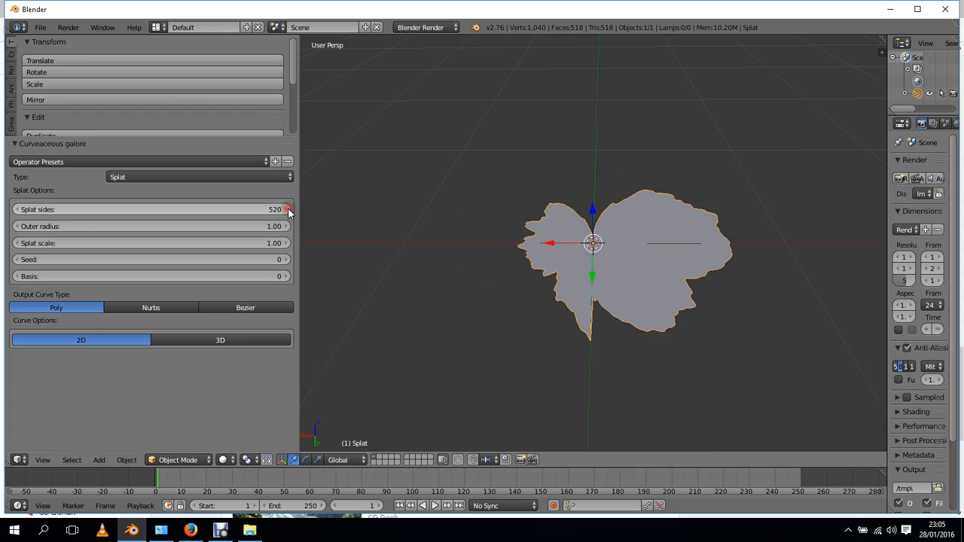
pyautogui.click(287, 212)
pyautogui.click(287, 212)
pyautogui.click(287, 212)
# Set the splat's number of sides to 3.
pyautogui.click(269, 212)
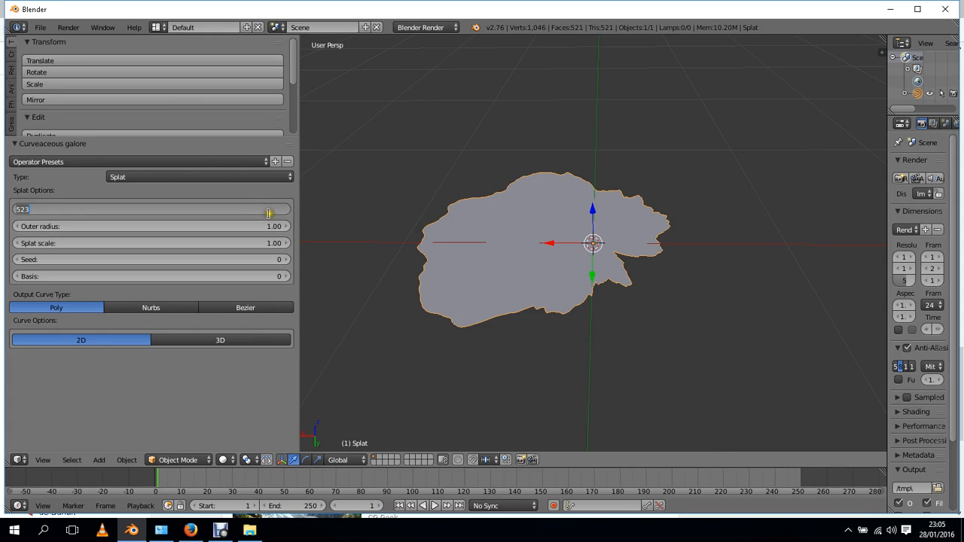
pyautogui.write('3')
pyautogui.press('Return')
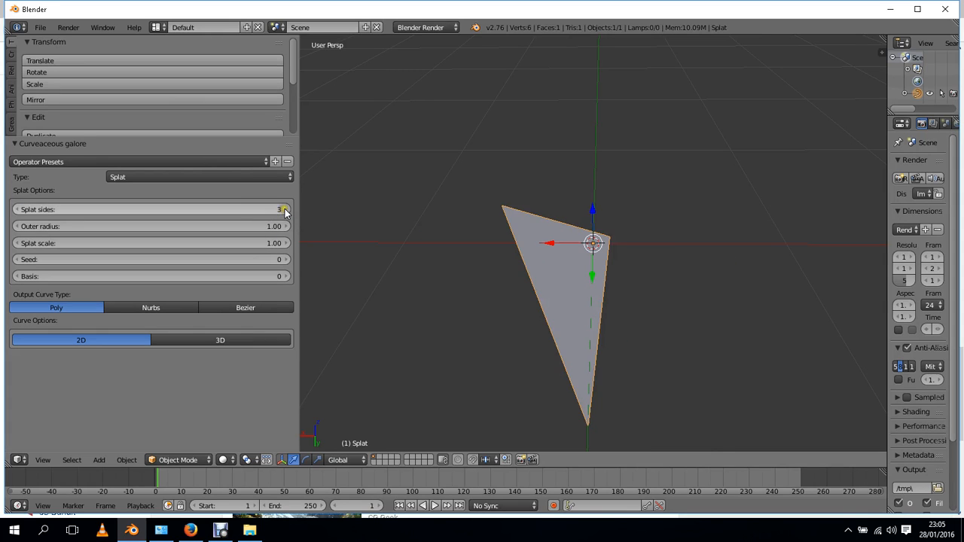
# Raise the splat's sides one at a time up to 54, producing a new outline at each value.
pyautogui.click(285, 209)
pyautogui.click(285, 209)
pyautogui.click(285, 209)
pyautogui.click(285, 209)
pyautogui.click(285, 210)
pyautogui.click(285, 210)
pyautogui.click(284, 209)
pyautogui.click(284, 209)
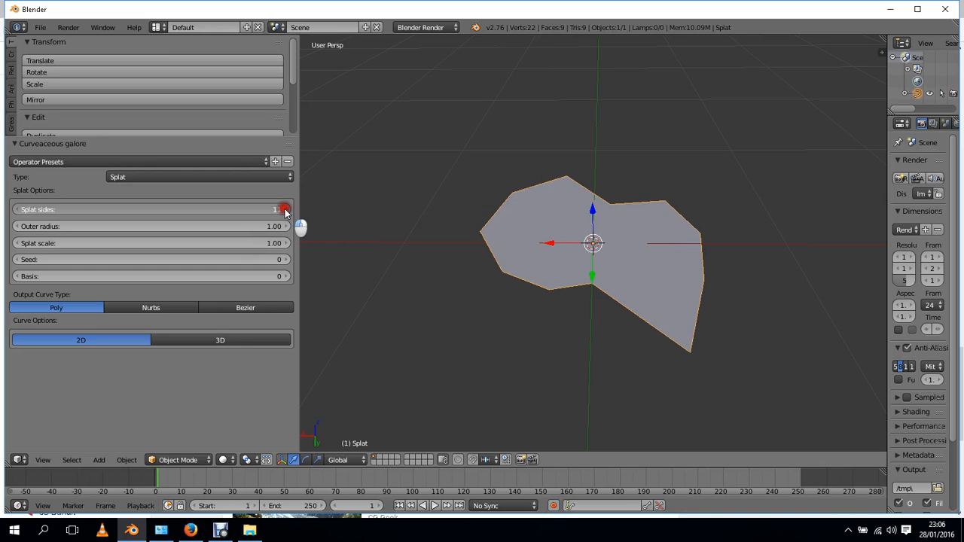
pyautogui.click(285, 209)
pyautogui.click(285, 209)
pyautogui.click(284, 209)
pyautogui.click(285, 210)
pyautogui.click(285, 210)
pyautogui.click(285, 209)
pyautogui.click(284, 210)
pyautogui.click(285, 209)
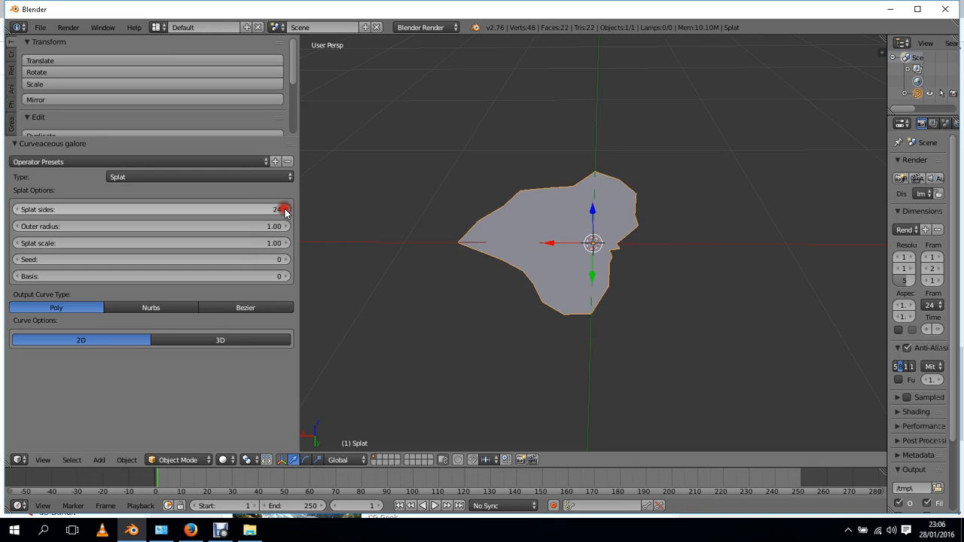
pyautogui.click(285, 209)
pyautogui.click(284, 209)
pyautogui.click(285, 209)
pyautogui.click(284, 210)
pyautogui.click(285, 209)
pyautogui.click(285, 210)
pyautogui.click(284, 210)
pyautogui.click(285, 210)
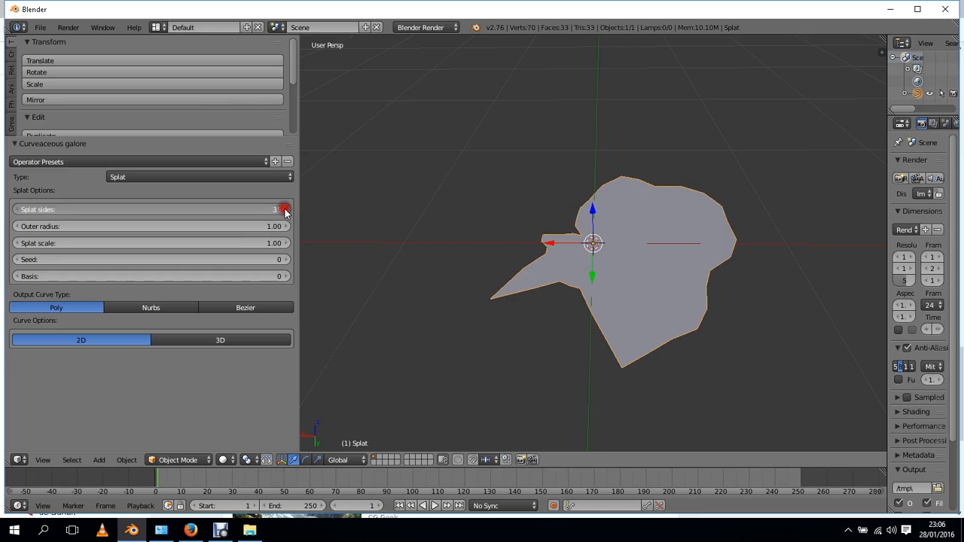
pyautogui.click(284, 210)
pyautogui.click(285, 210)
pyautogui.click(285, 209)
pyautogui.click(285, 209)
pyautogui.click(284, 209)
pyautogui.click(284, 209)
pyautogui.click(285, 209)
pyautogui.click(285, 209)
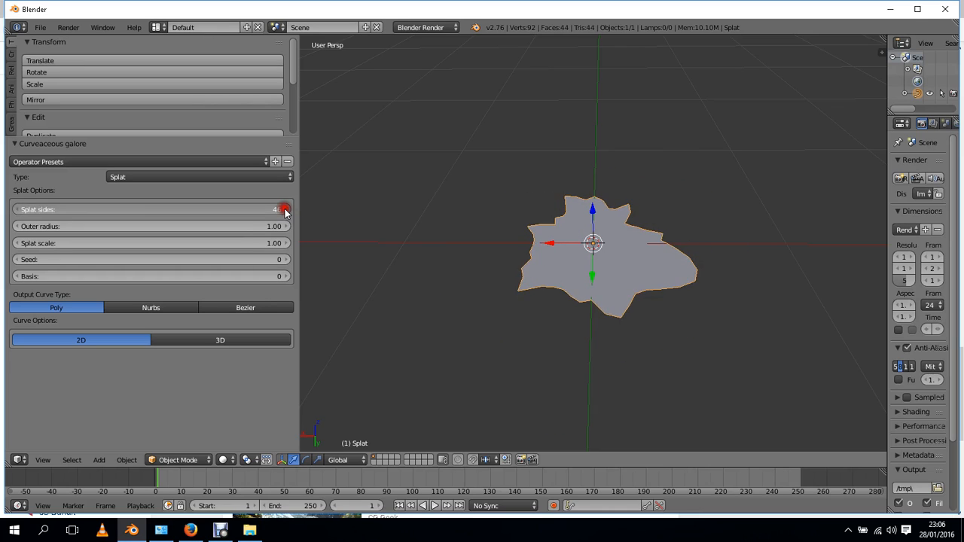
pyautogui.click(284, 210)
pyautogui.click(284, 210)
pyautogui.click(284, 209)
pyautogui.click(284, 209)
pyautogui.click(285, 209)
pyautogui.click(285, 210)
pyautogui.click(285, 209)
pyautogui.click(284, 209)
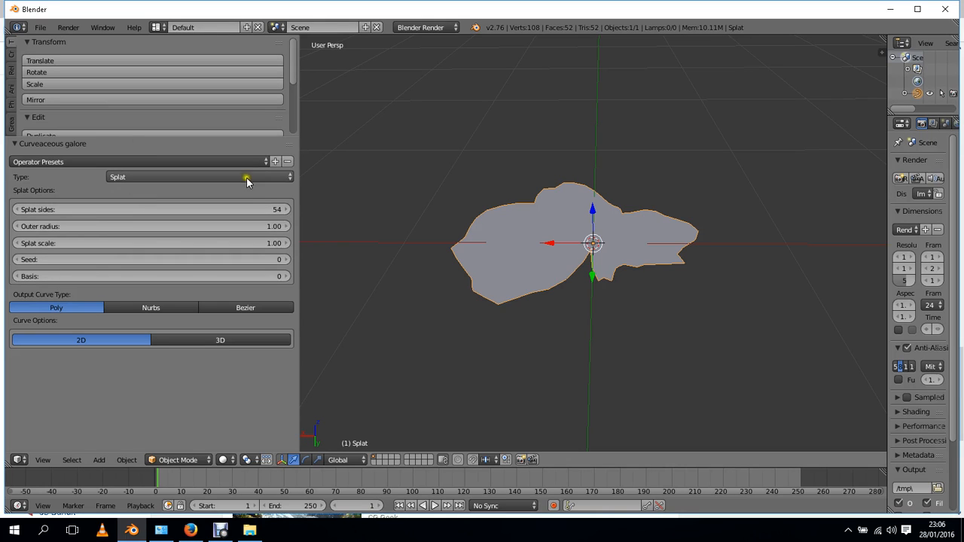
# Raise the splat's number of sides step by step up to 76, producing a different outline each time.
pyautogui.doubleClick(283, 210)
pyautogui.click(283, 209)
pyautogui.click(283, 210)
pyautogui.click(284, 209)
pyautogui.click(283, 209)
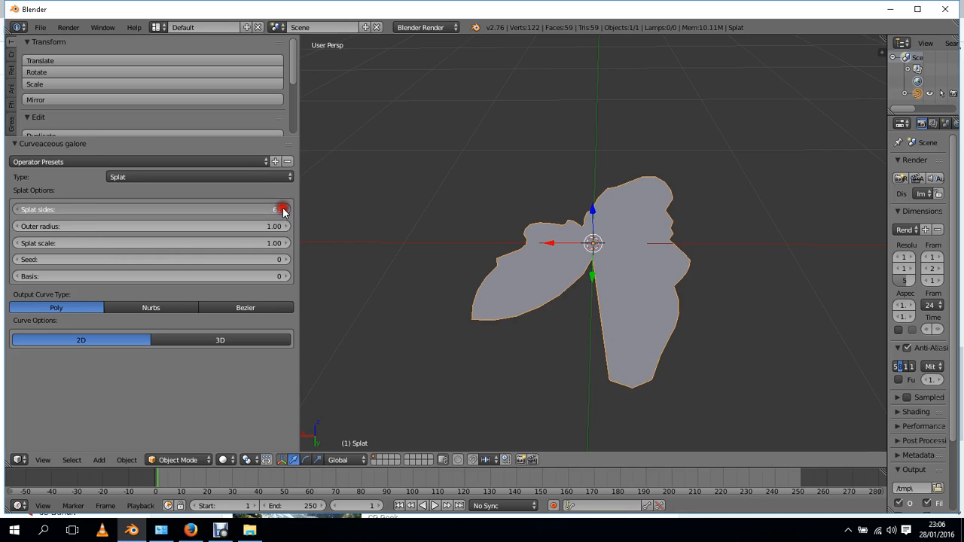
pyautogui.click(283, 209)
pyautogui.click(283, 210)
pyautogui.click(283, 209)
pyautogui.click(283, 209)
pyautogui.doubleClick(283, 210)
pyautogui.doubleClick(283, 209)
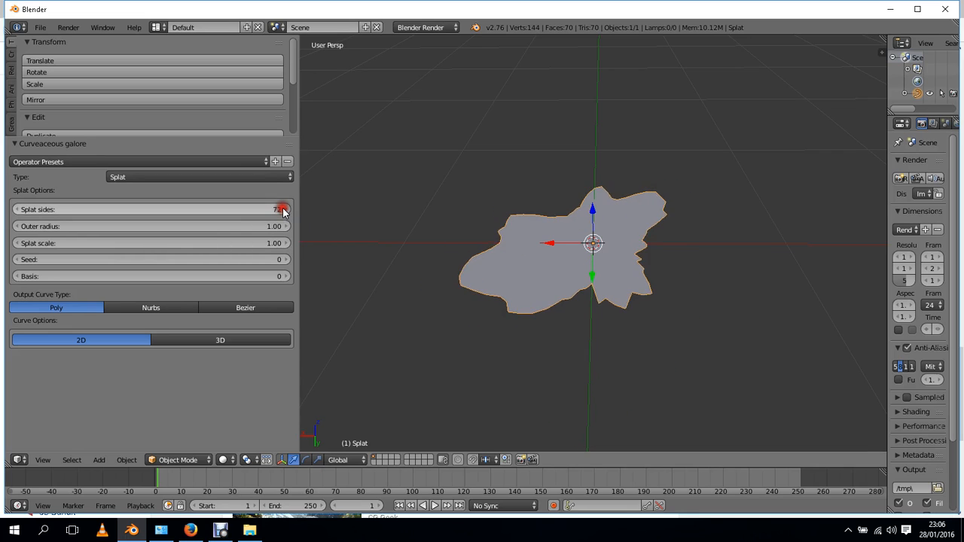
pyautogui.tripleClick(283, 209)
pyautogui.tripleClick(283, 209)
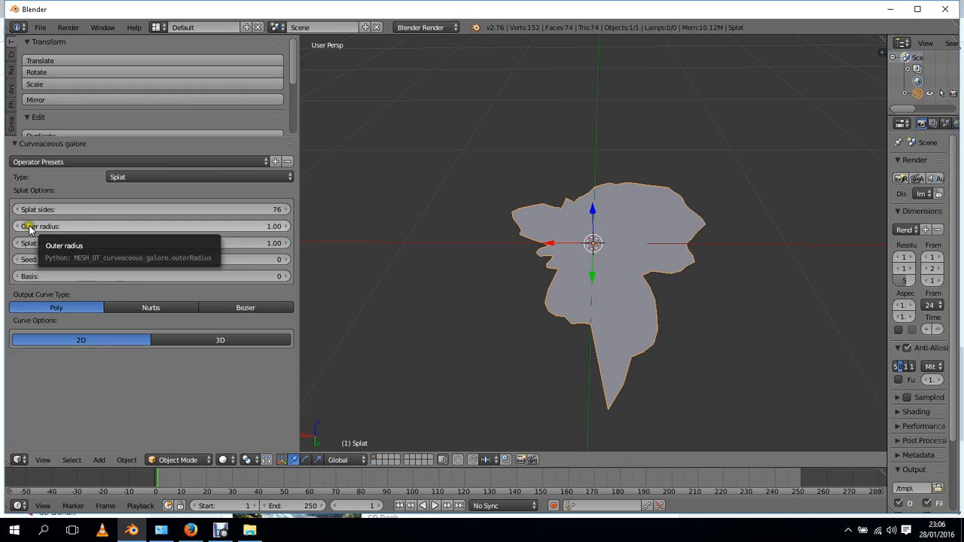
# Try an outer radius of 3.97 for the splat, settle on 1.48, and set the splat scale to 0.58.
pyautogui.moveTo(30, 230); pyautogui.dragTo(102, 237)
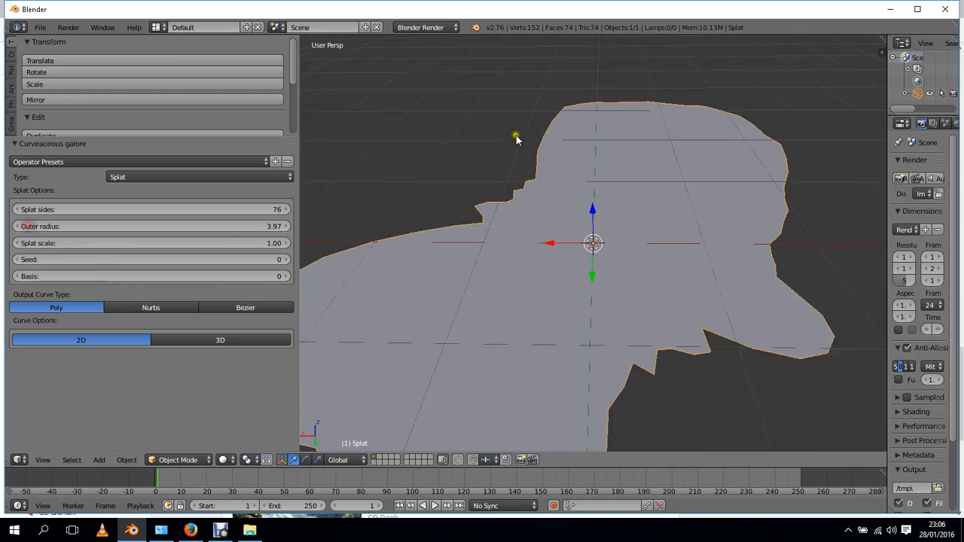
pyautogui.moveTo(47, 222); pyautogui.dragTo(8, 241)
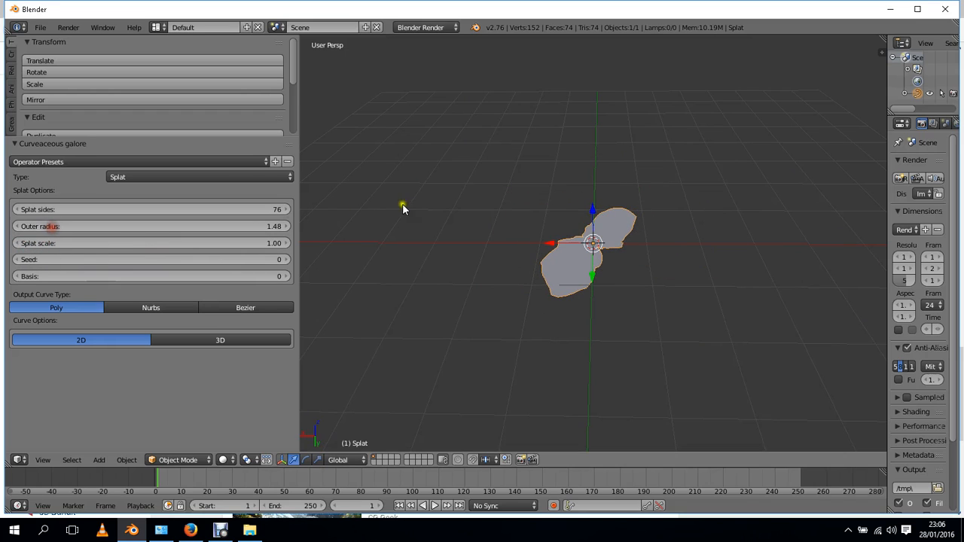
pyautogui.scroll(4, 574, 206)
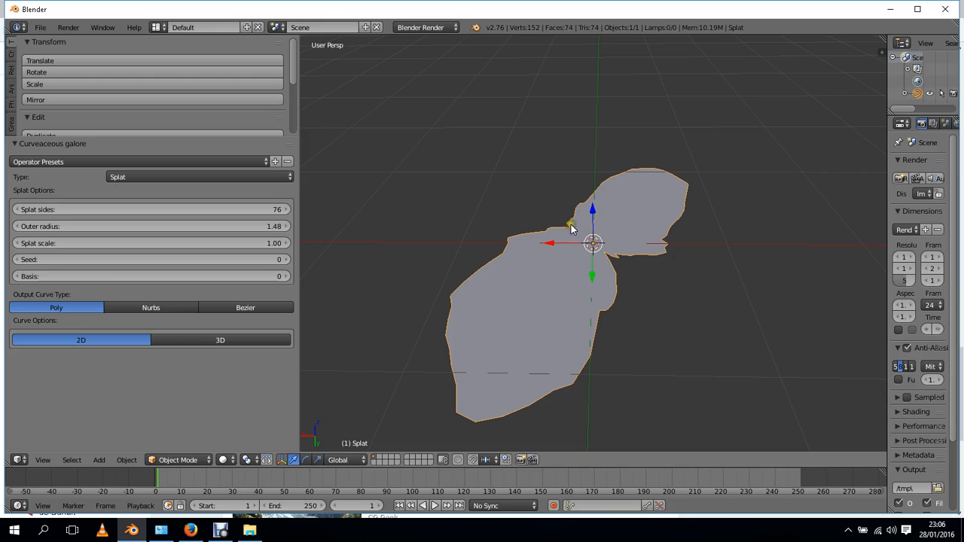
pyautogui.moveTo(38, 244); pyautogui.dragTo(24, 366)
# Raise the splat's seed one at a time up to 19 to generate different random outlines.
pyautogui.click(33, 260)
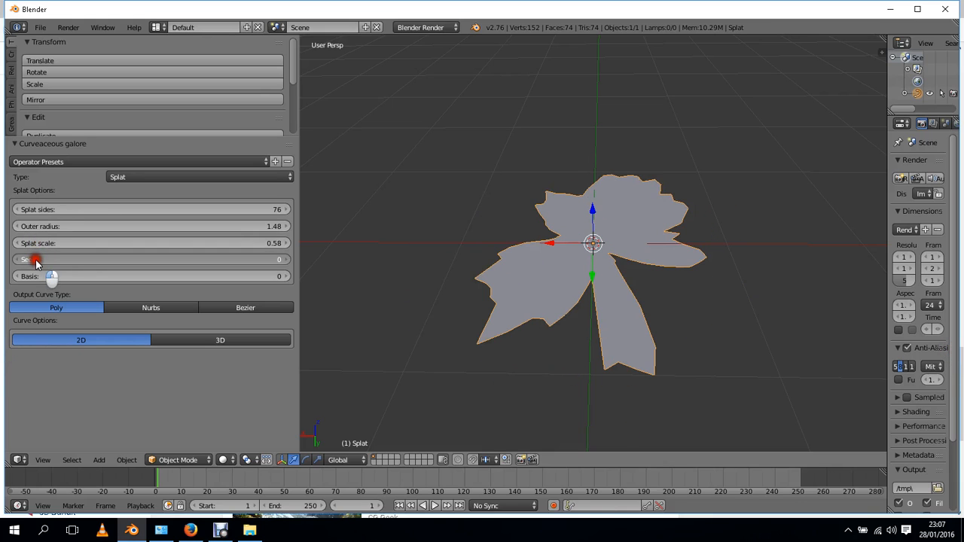
pyautogui.click(125, 272)
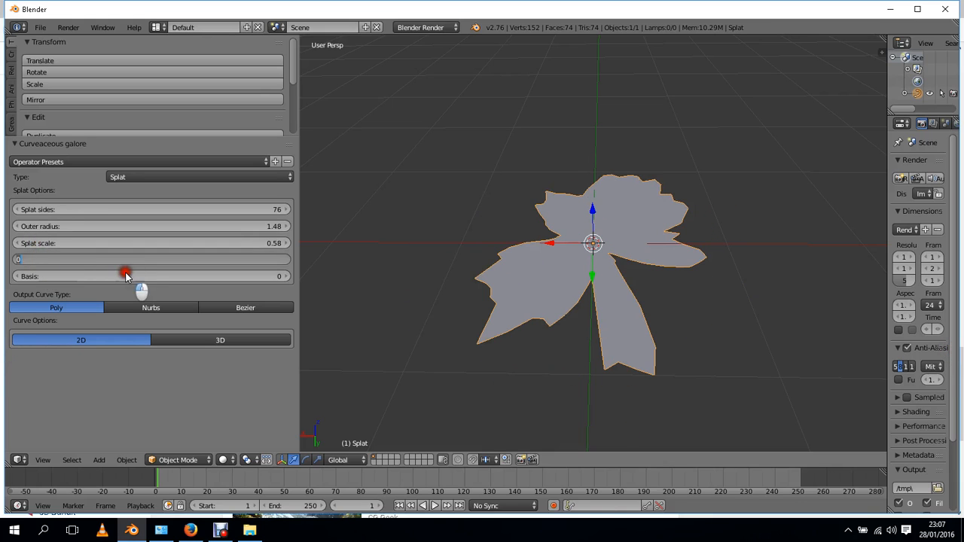
pyautogui.click(285, 259)
pyautogui.click(284, 259)
pyautogui.click(285, 259)
pyautogui.click(285, 259)
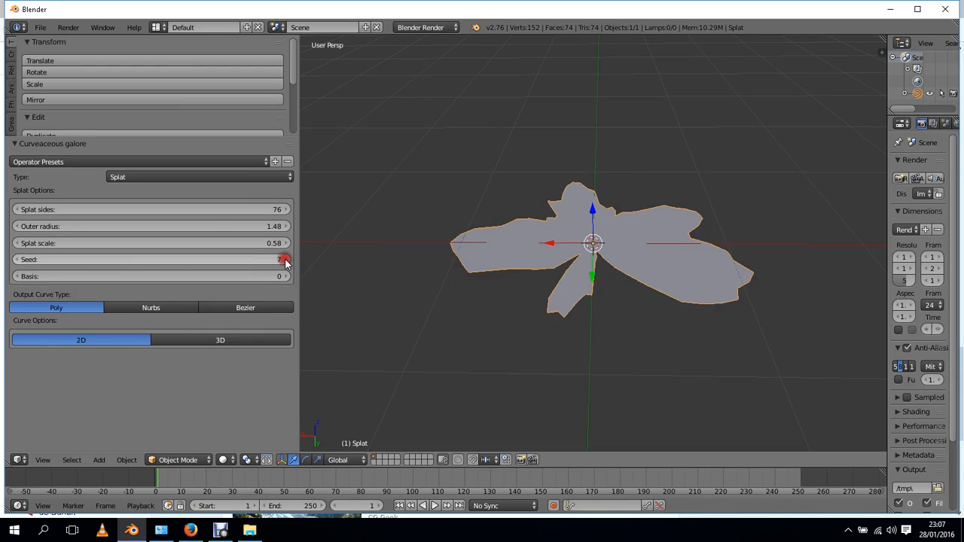
pyautogui.click(285, 259)
pyautogui.click(284, 259)
pyautogui.click(285, 259)
pyautogui.click(285, 259)
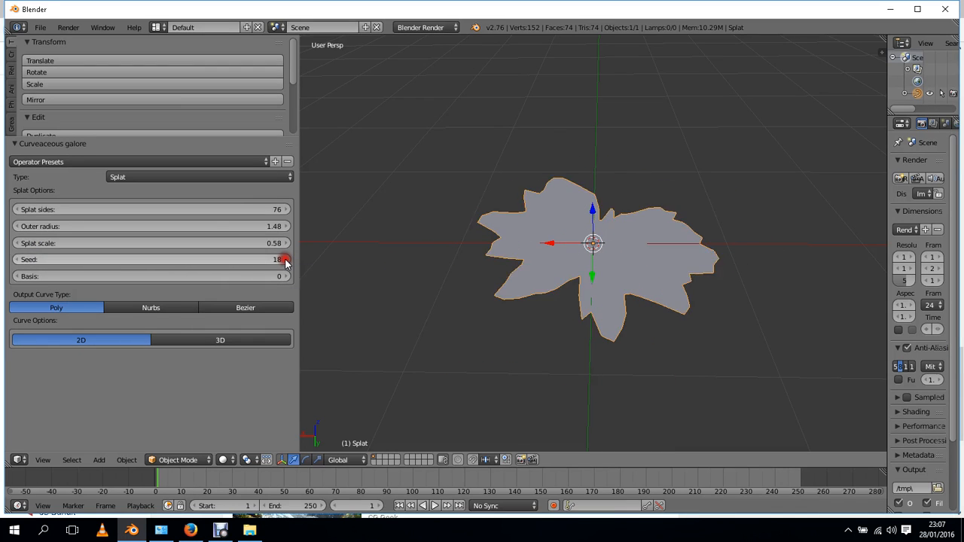
pyautogui.click(284, 259)
# Set the splat's basis to 6 and view the outline from a lower angle.
pyautogui.click(98, 276)
pyautogui.moveTo(99, 276)
pyautogui.mouseDown()
pyautogui.moveTo(163, 274)
pyautogui.moveTo(91, 273)
pyautogui.mouseUp()
pyautogui.moveTo(438, 188); pyautogui.dragTo(361, 167, button='middle')
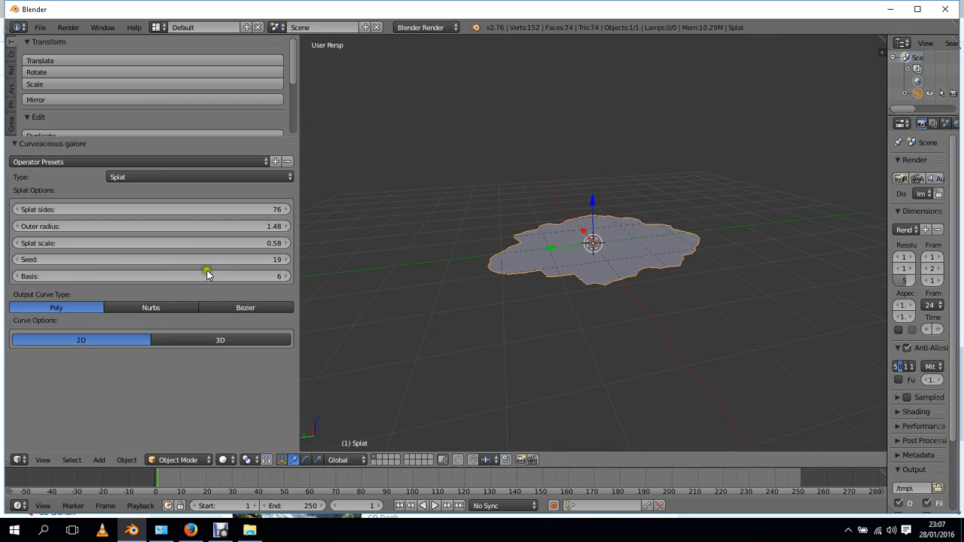
# Try the Nurbs and Bezier output curve types on the splat, then return it to Poly and inspect its angular edge.
pyautogui.click(183, 305)
pyautogui.click(220, 305)
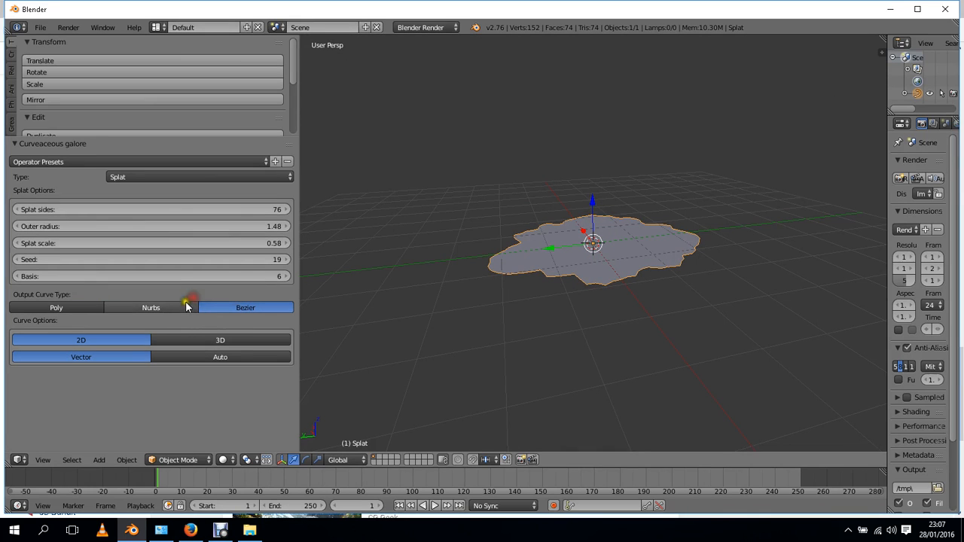
pyautogui.scroll(3, 634, 254)
pyautogui.click(59, 306)
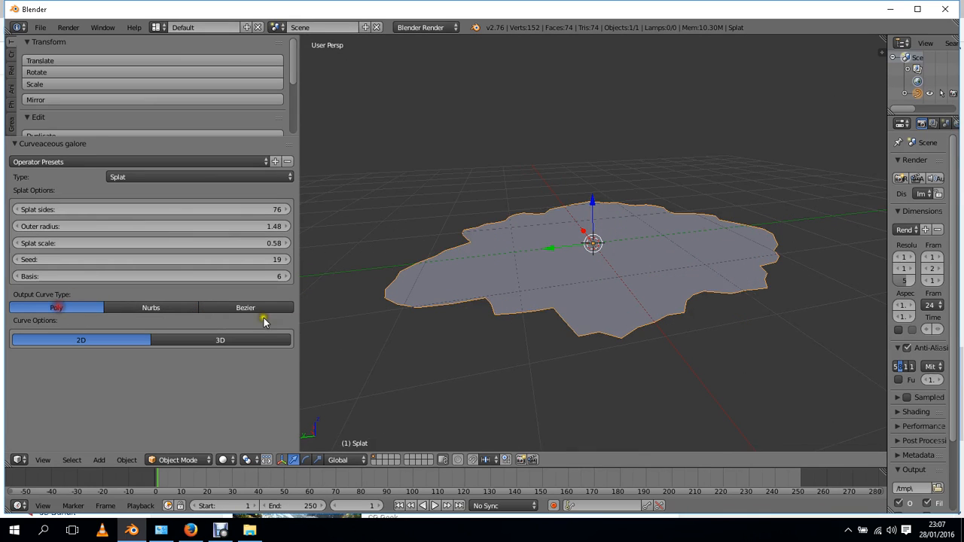
pyautogui.scroll(4, 481, 302)
pyautogui.scroll(-2, 479, 273)
pyautogui.moveTo(469, 297); pyautogui.dragTo(479, 288, button='middle')
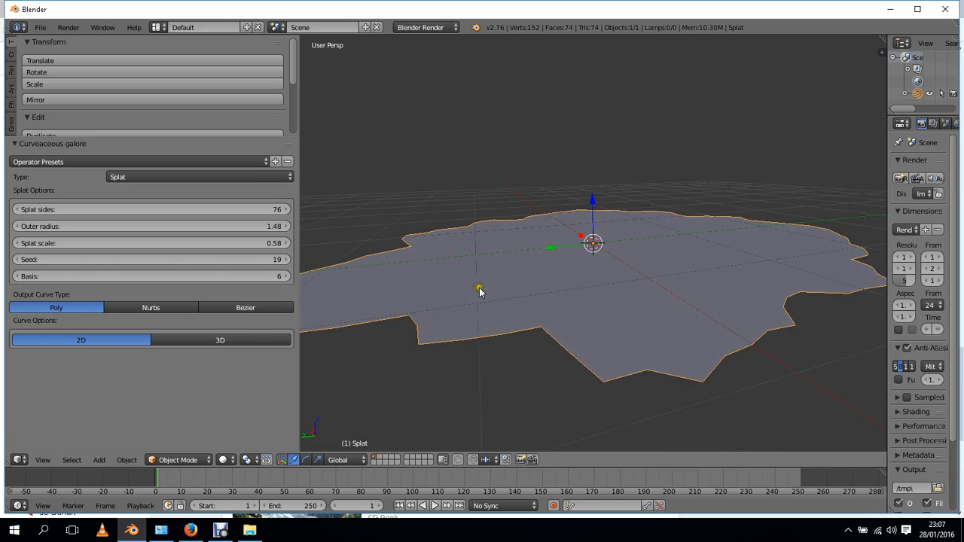
# Set the splat's output curve type to Nurbs, comparing it with Bezier before settling on Nurbs.
pyautogui.click(165, 308)
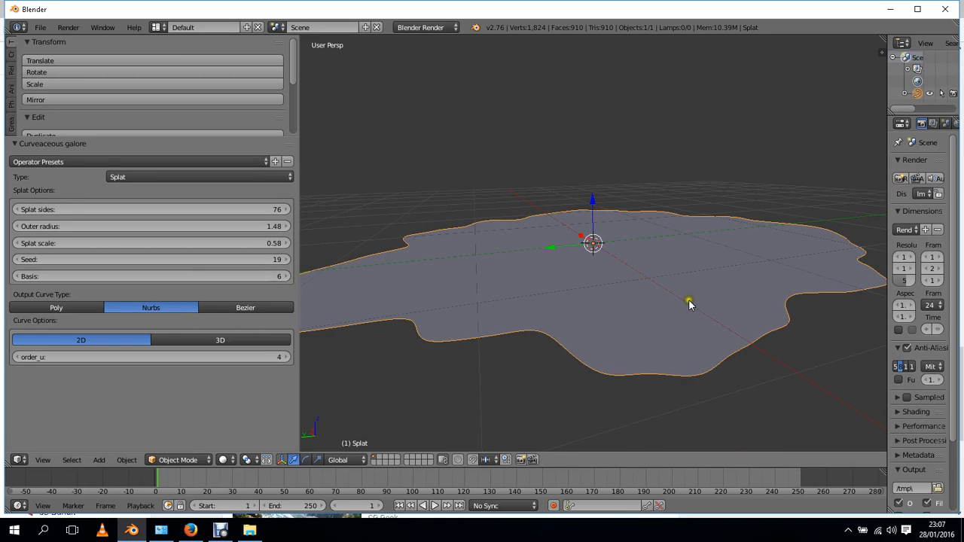
pyautogui.moveTo(689, 304); pyautogui.dragTo(509, 156, button='middle')
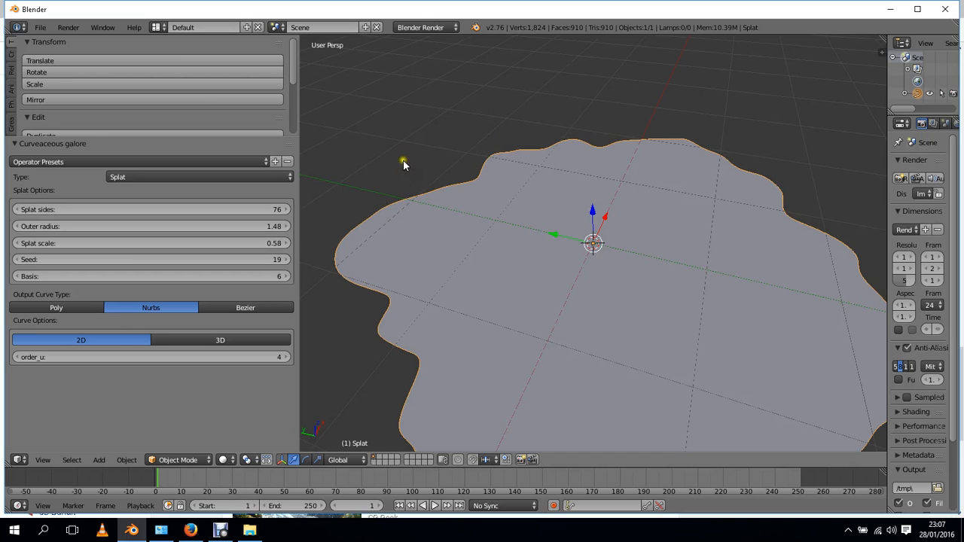
pyautogui.scroll(-3, 403, 164)
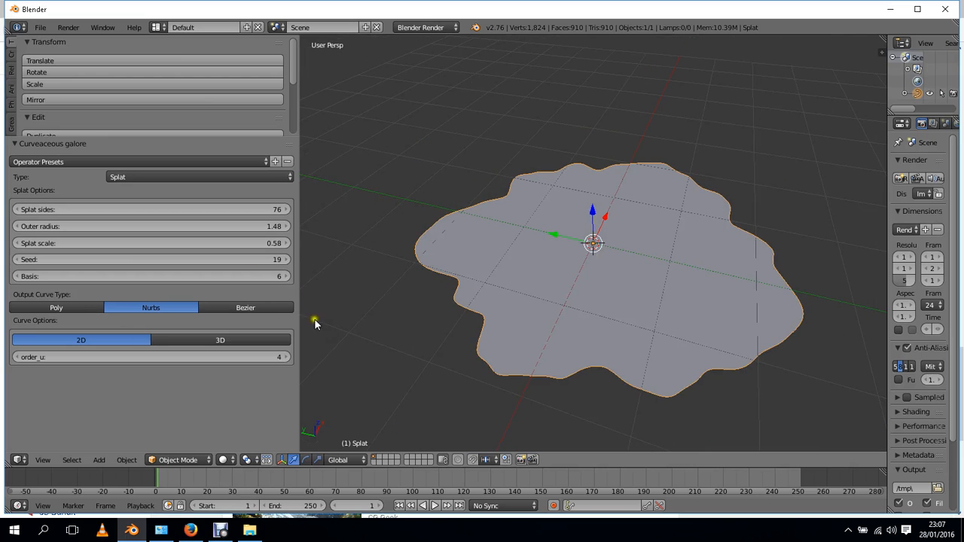
pyautogui.click(265, 306)
pyautogui.click(167, 308)
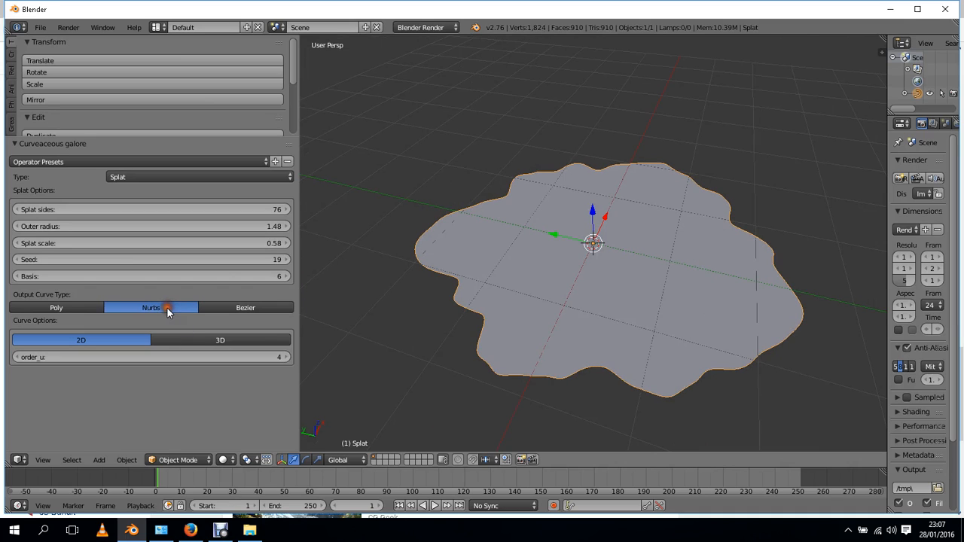
# Toggle the splat between 3D and 2D to compare outline and filled shape, ending with 3D.
pyautogui.click(212, 343)
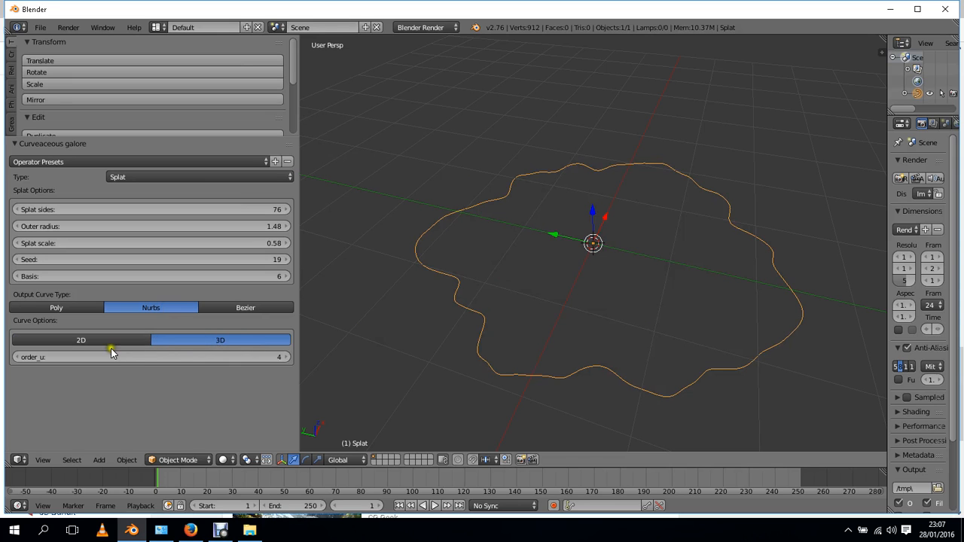
pyautogui.click(109, 340)
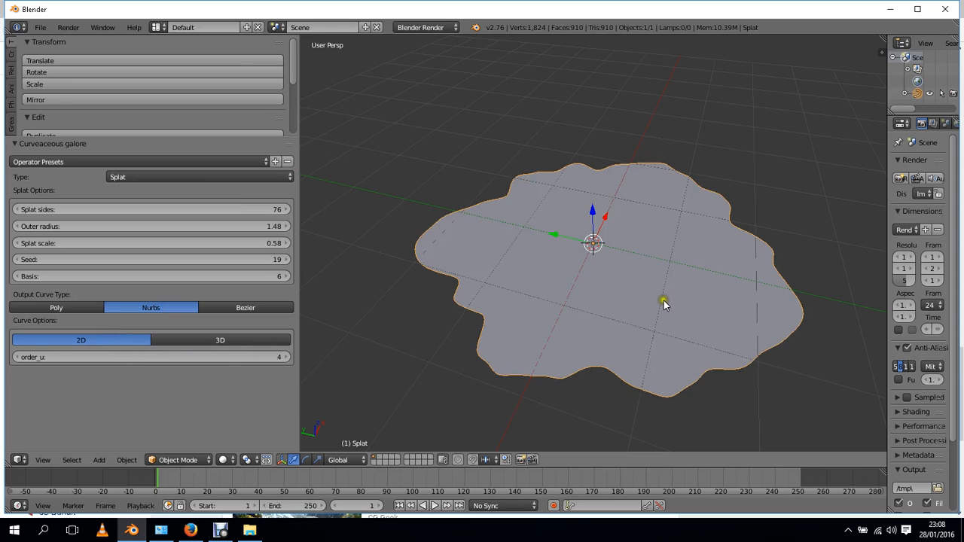
pyautogui.moveTo(664, 304); pyautogui.dragTo(645, 334, button='middle')
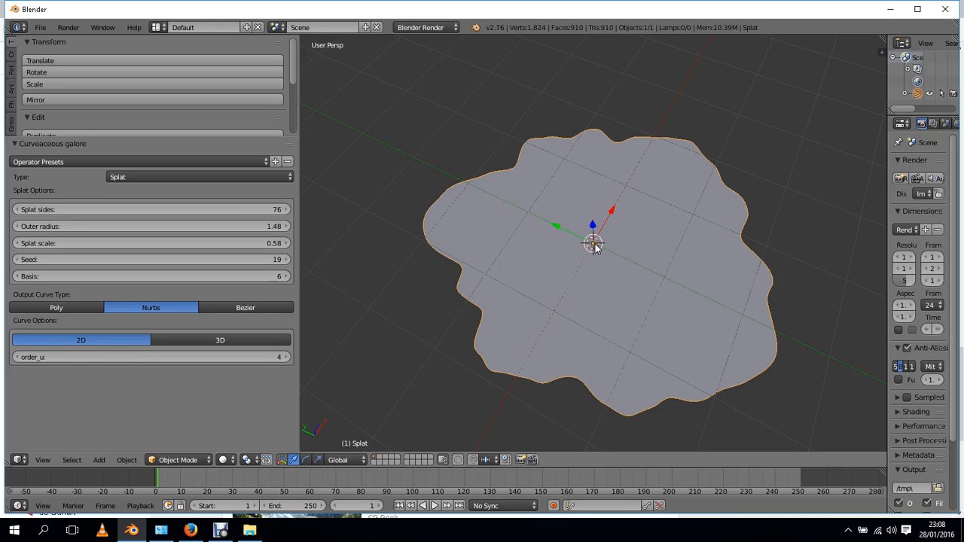
pyautogui.click(222, 337)
pyautogui.click(92, 344)
pyautogui.click(215, 341)
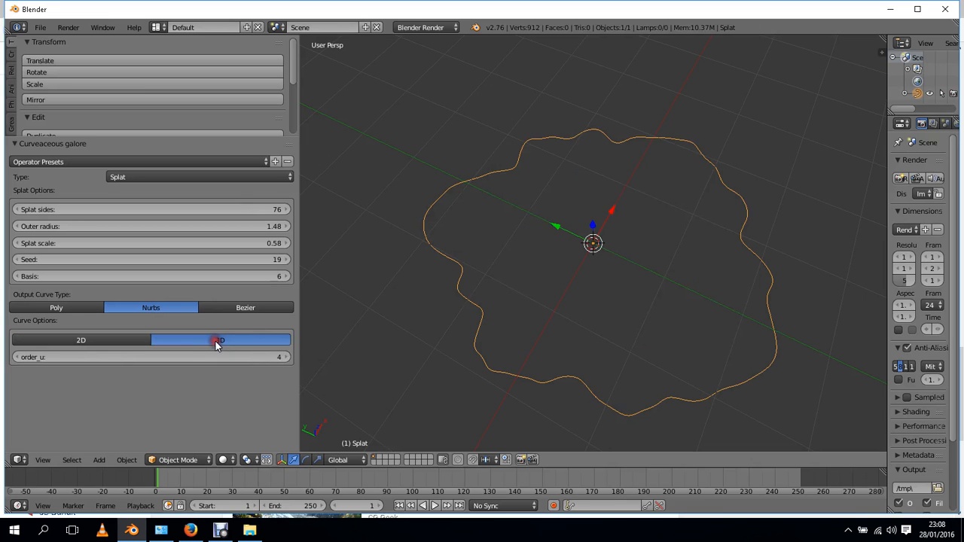
pyautogui.moveTo(701, 264); pyautogui.dragTo(428, 254, button='middle')
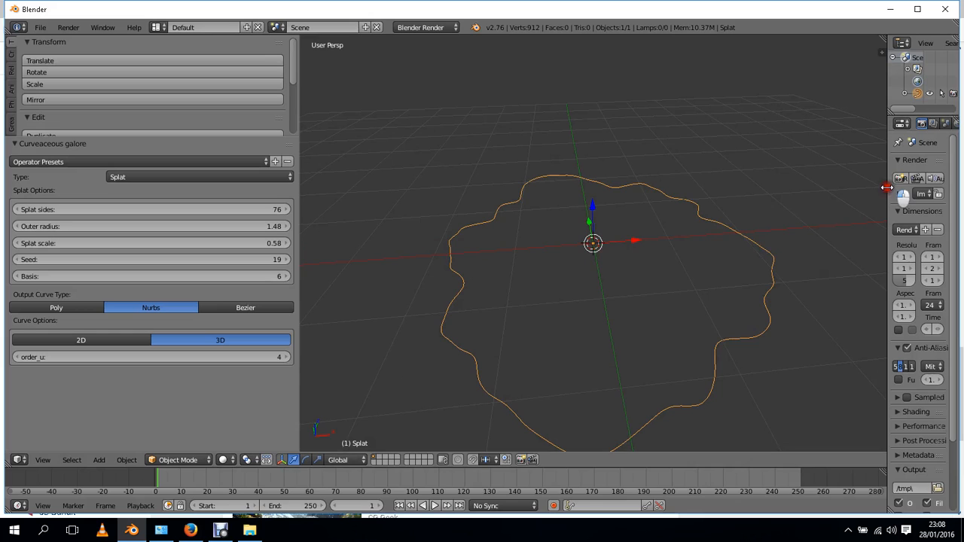
# Widen the properties editor and show the curve data settings of the splat.
pyautogui.moveTo(886, 187); pyautogui.dragTo(711, 189)
pyautogui.click(815, 124)
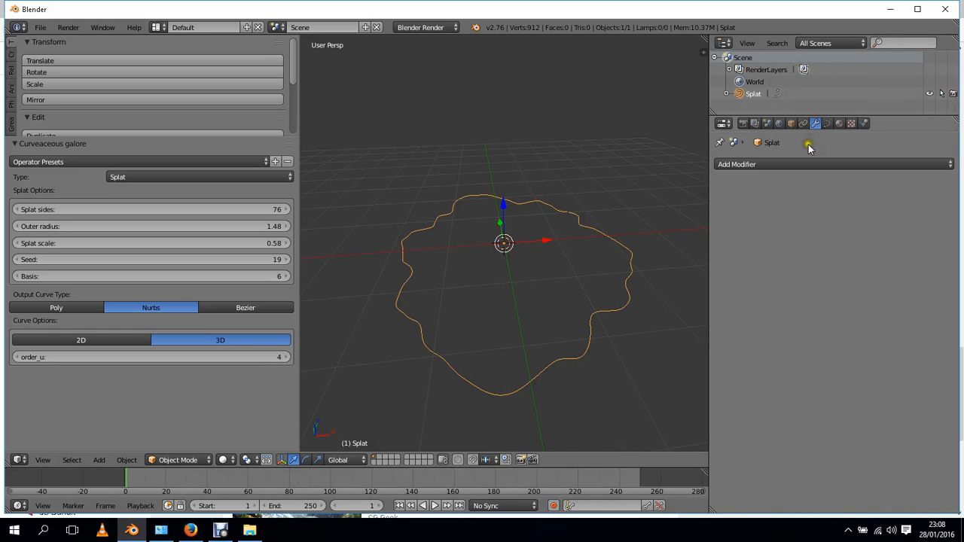
pyautogui.click(827, 125)
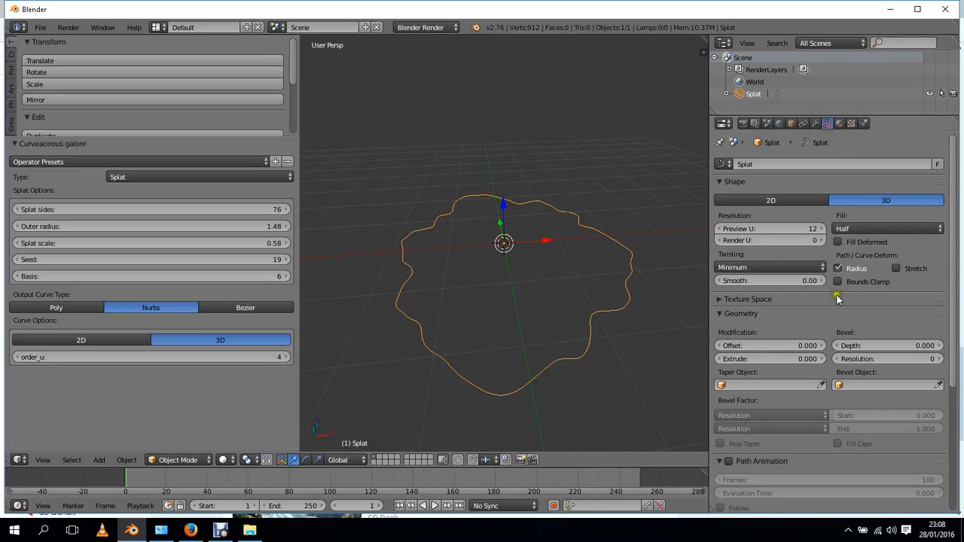
# Set the 3D splat curve's fill to Full and its bevel depth to 0.086.
pyautogui.click(857, 226)
pyautogui.click(849, 219)
pyautogui.moveTo(867, 344); pyautogui.dragTo(908, 346)
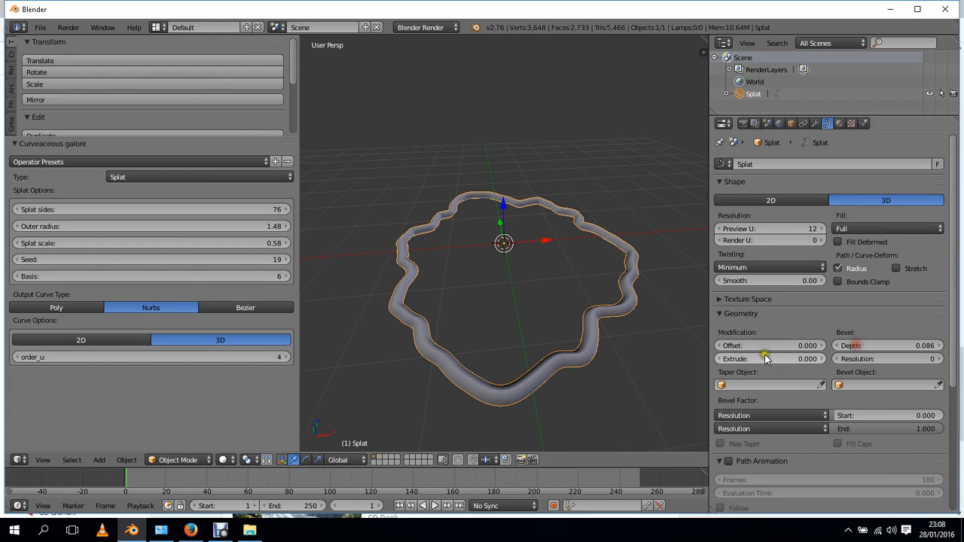
# Switch the splat back to a 2D curve and view the filled shape from another side.
pyautogui.click(87, 342)
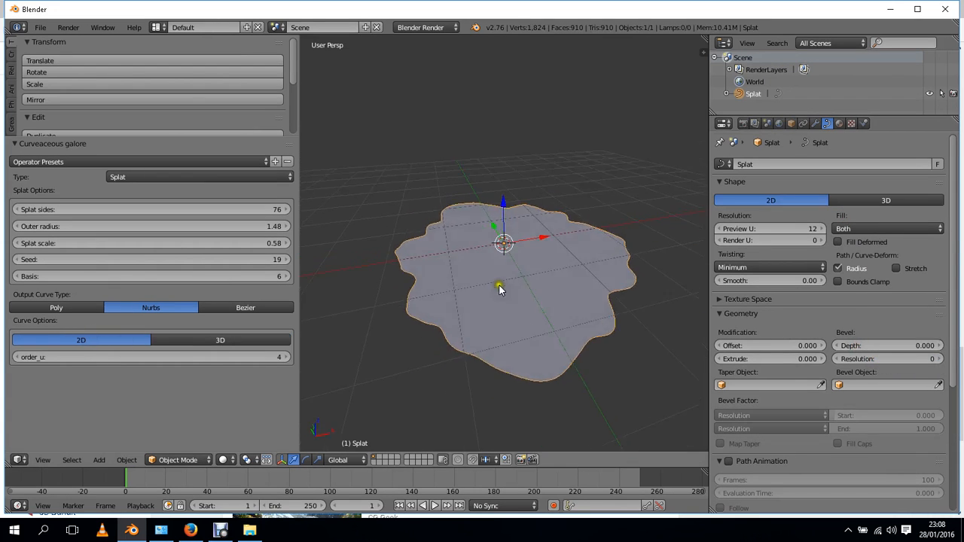
pyautogui.moveTo(499, 284); pyautogui.dragTo(506, 316, button='middle')
pyautogui.moveTo(448, 271); pyautogui.dragTo(538, 256, button='middle')
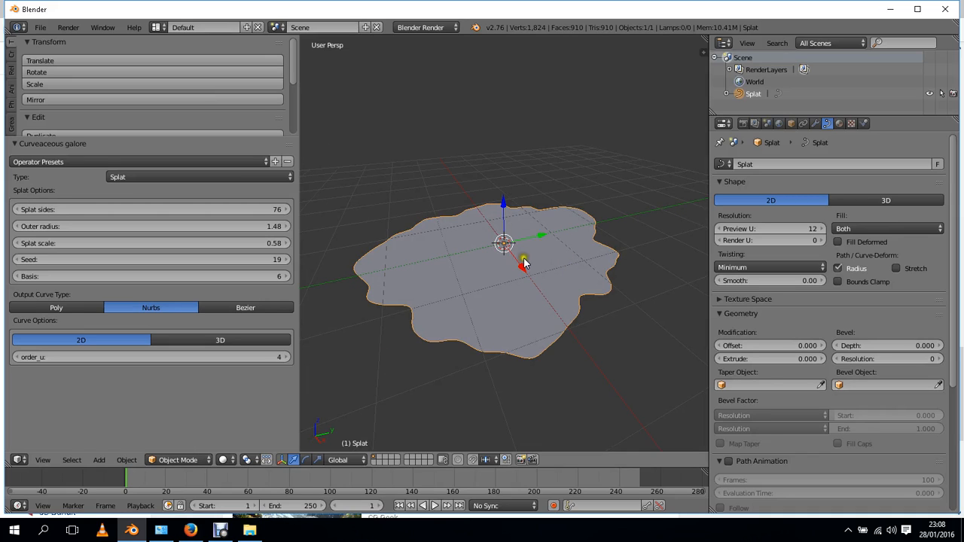
# Enter Edit Mode on the splat and select all of its control points.
pyautogui.press('Tab')
pyautogui.press('a')
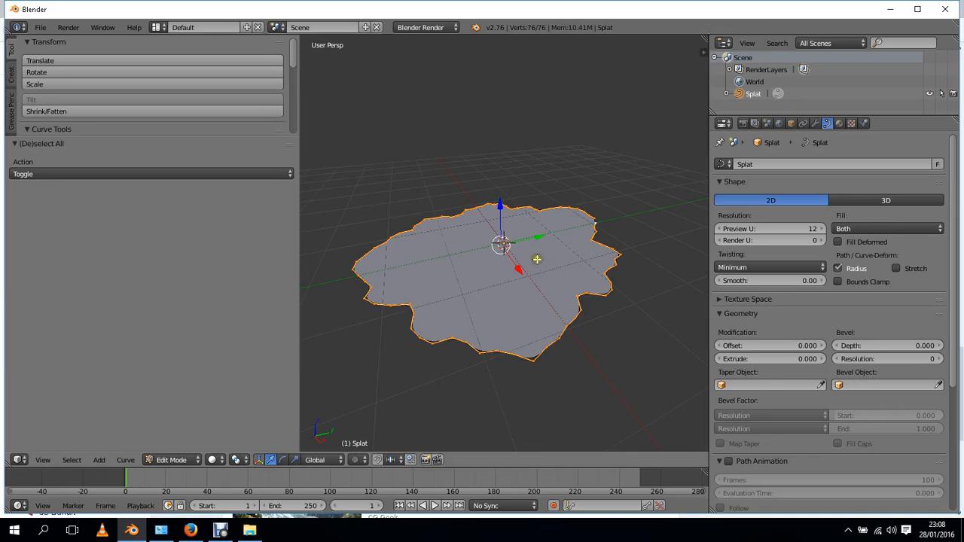
# Try extruding all the splat's control points upward, and undo the extrusion.
pyautogui.press('e')
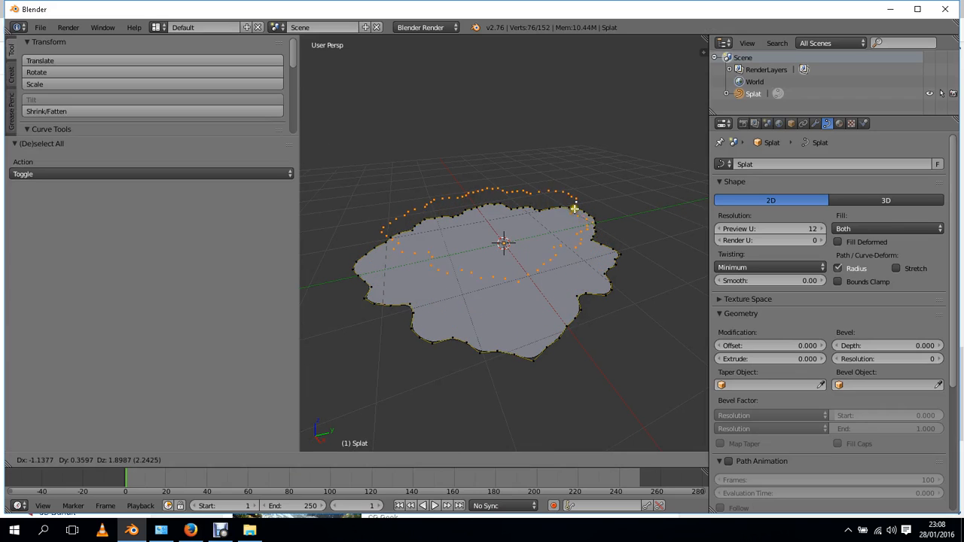
pyautogui.click(580, 93)
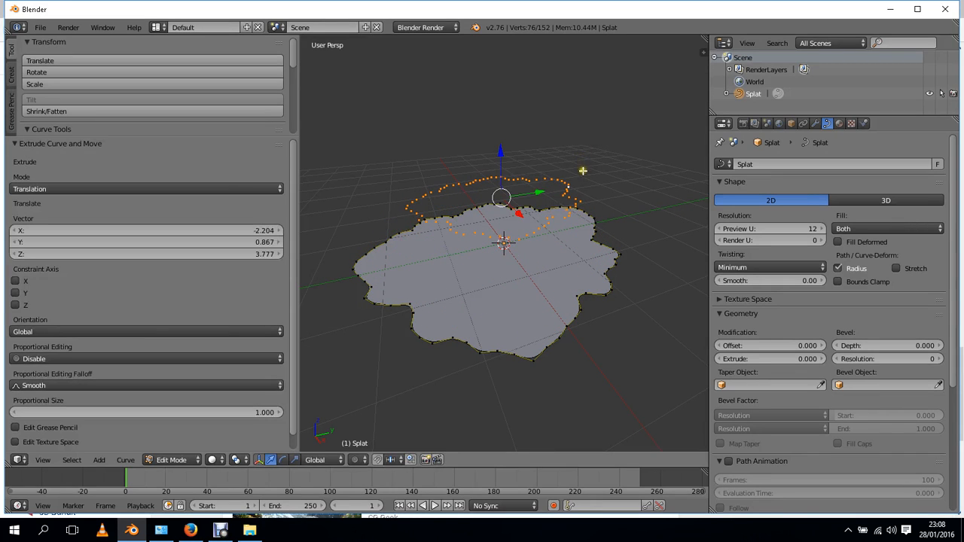
pyautogui.hotkey('ctrl', 'z')
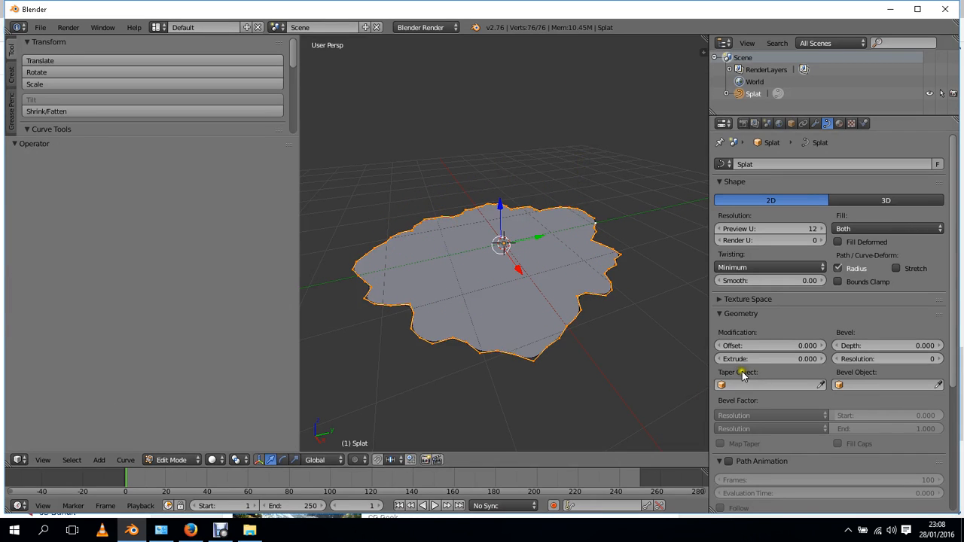
# Set the splat curve's geometry Extrude to 2.155 to give the flat shape height.
pyautogui.moveTo(735, 359); pyautogui.dragTo(3, 341)
pyautogui.scroll(-1, 537, 193)
pyautogui.moveTo(538, 194); pyautogui.dragTo(515, 222, button='middle')
pyautogui.scroll(-4, 512, 221)
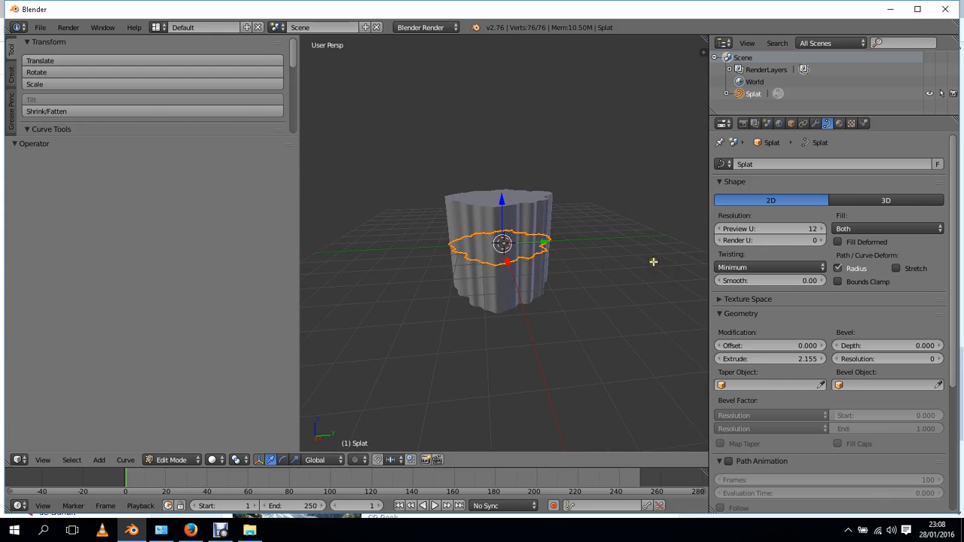
# Scale all the splat's control points down to about 0.490 and inspect the narrower extruded shape from different angles.
pyautogui.moveTo(542, 267); pyautogui.dragTo(565, 290, button='middle')
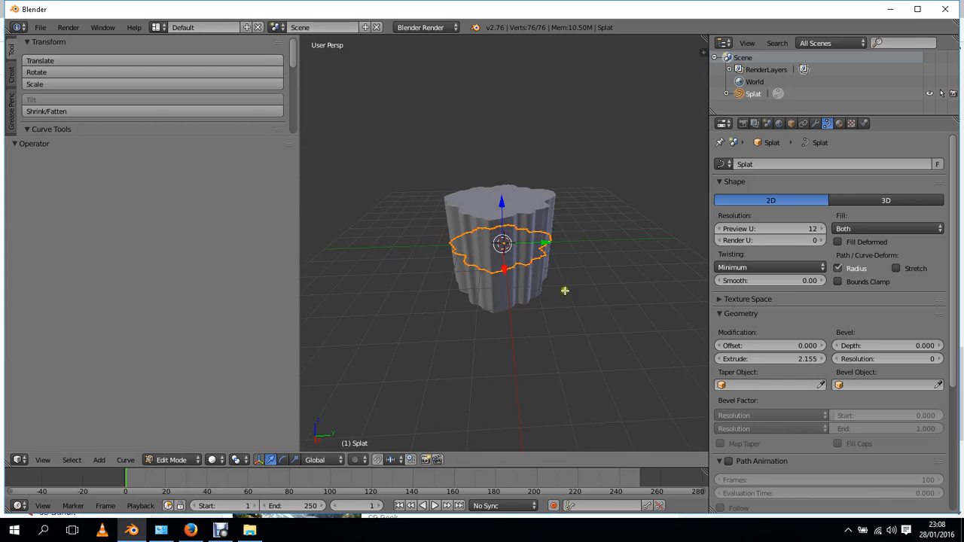
pyautogui.press('s')
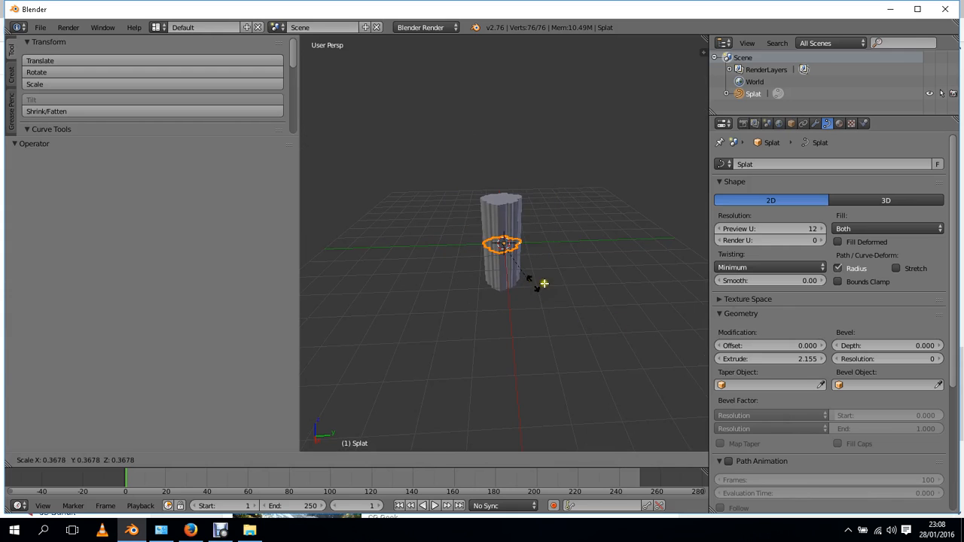
pyautogui.click(553, 285)
pyautogui.moveTo(553, 285); pyautogui.dragTo(570, 215, button='middle')
pyautogui.scroll(4, 538, 234)
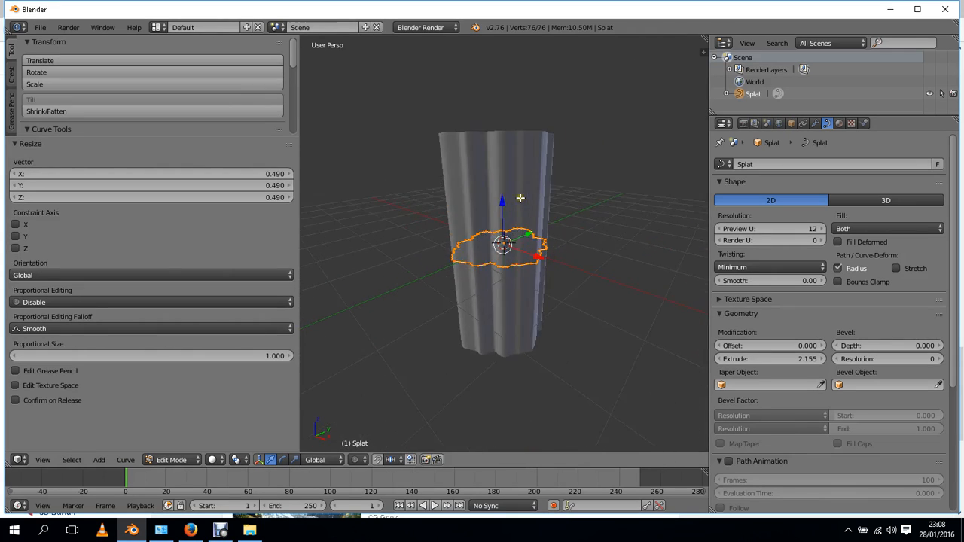
pyautogui.moveTo(506, 162); pyautogui.dragTo(554, 227, button='middle')
pyautogui.scroll(-3, 563, 256)
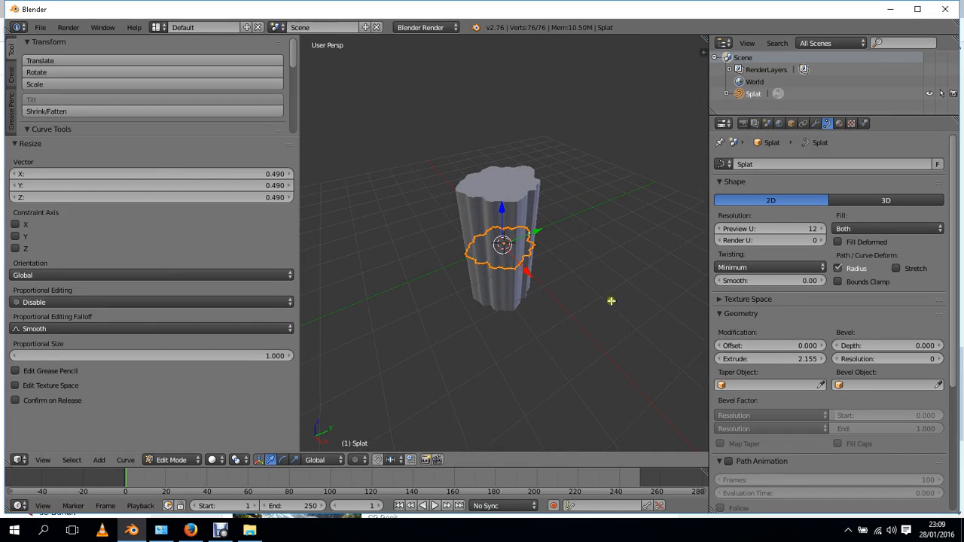
# Toggle the splat curve's cyclic state to open the loop, and toggle it back to close it.
pyautogui.hotkey('alt', 'c')
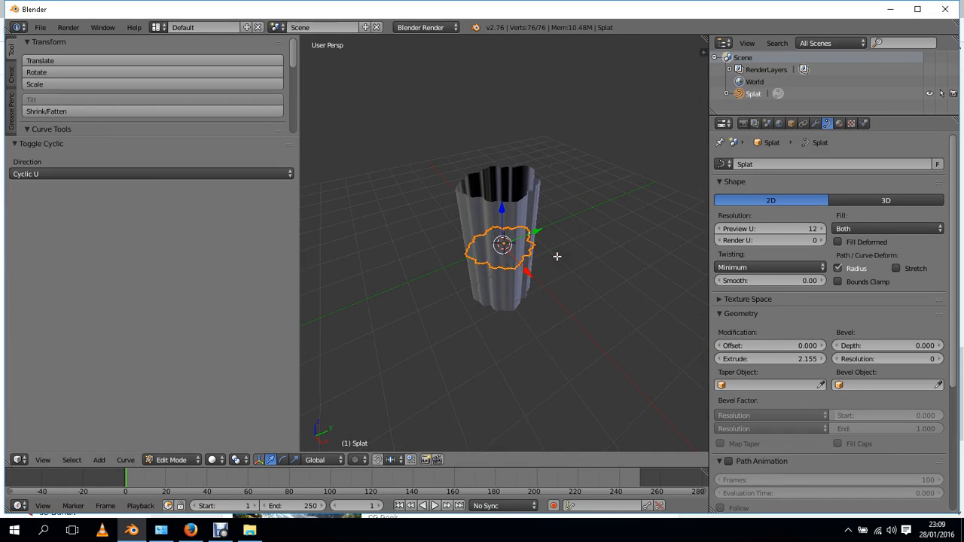
pyautogui.hotkey('alt', 'c')
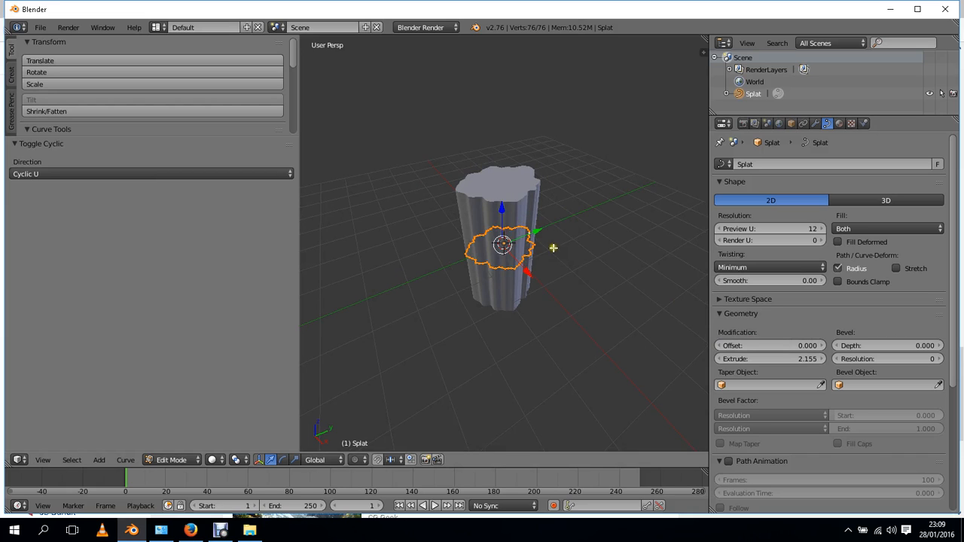
pyautogui.press('s')
pyautogui.click(658, 279)
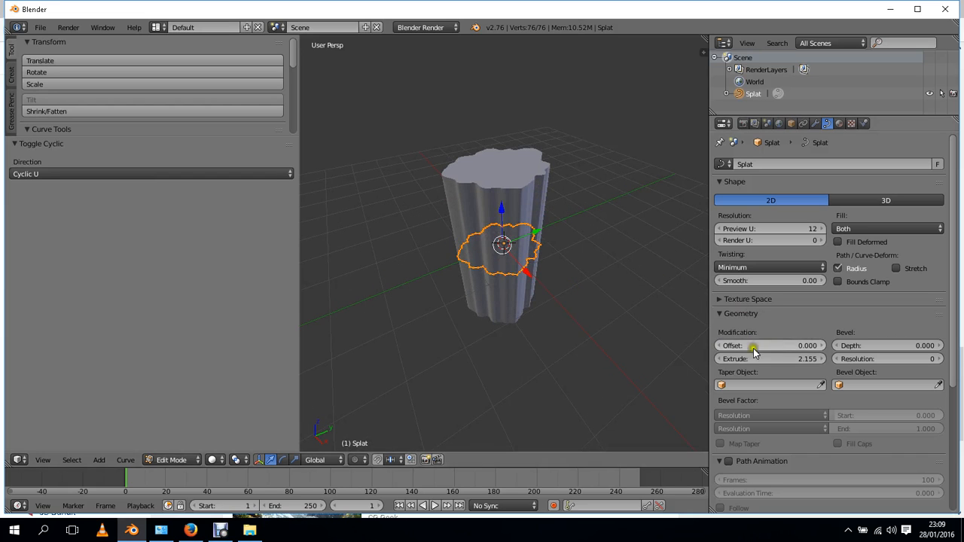
# Set the splat curve's geometry Extrude to 0, and leave and re-enter Edit Mode.
pyautogui.click(741, 360)
pyautogui.write('0')
pyautogui.press('Return')
pyautogui.press('s')
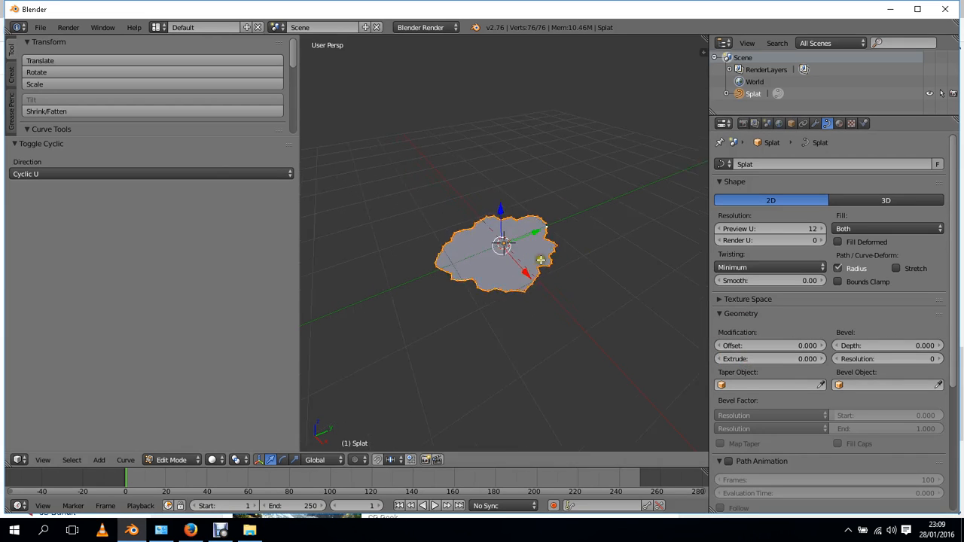
pyautogui.click(556, 261)
pyautogui.press('Tab')
pyautogui.press('Tab')
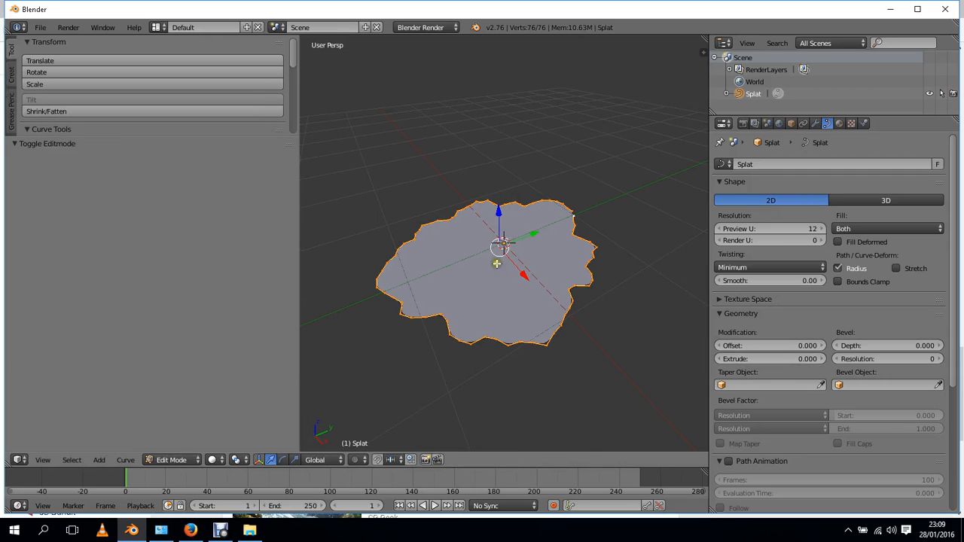
# Switch the splat to a 3D curve and toggle its cyclic state.
pyautogui.click(873, 201)
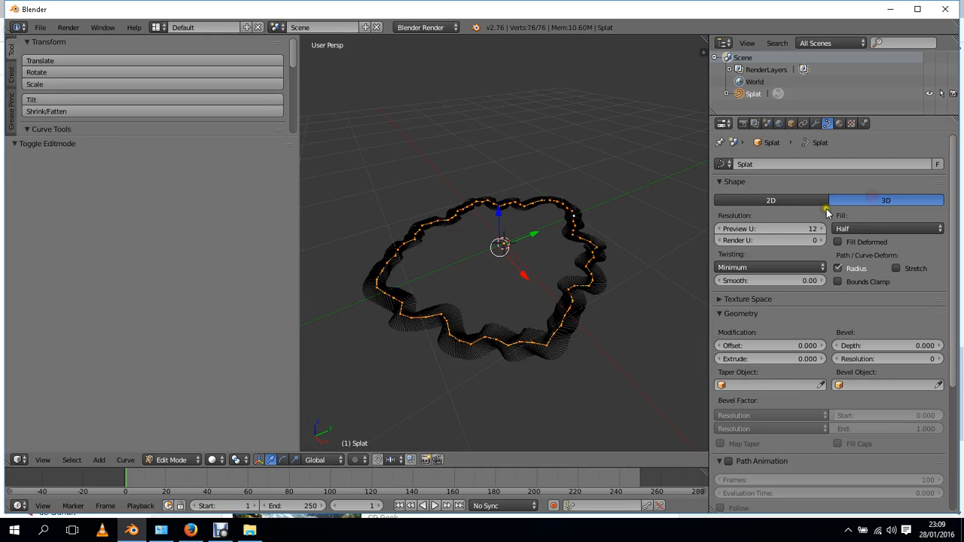
pyautogui.moveTo(571, 314); pyautogui.dragTo(583, 304, button='middle')
pyautogui.hotkey('alt', 'c')
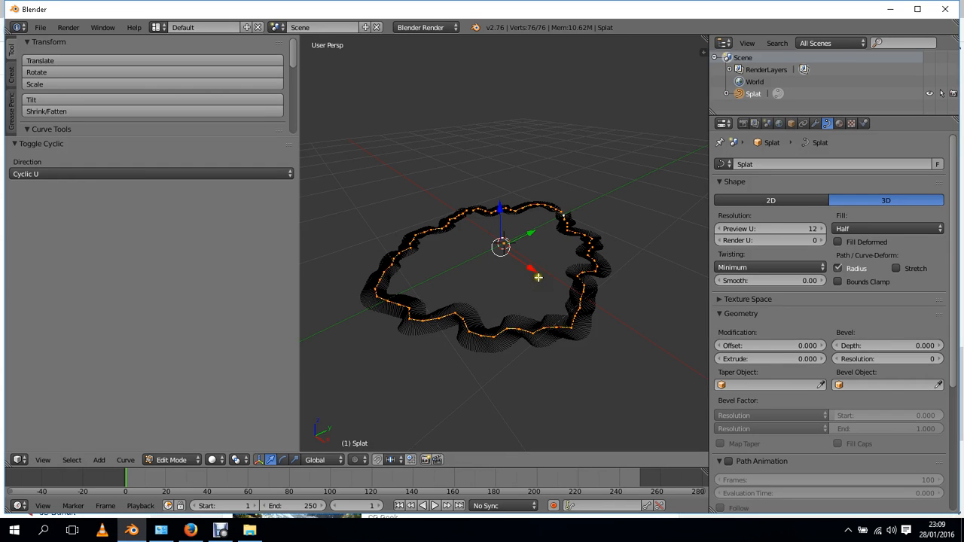
pyautogui.moveTo(538, 277); pyautogui.dragTo(548, 246, button='middle')
# Undo the changes back to the 2D curve and make the splat cyclic again so it fills.
pyautogui.hotkey('ctrl', 'z')
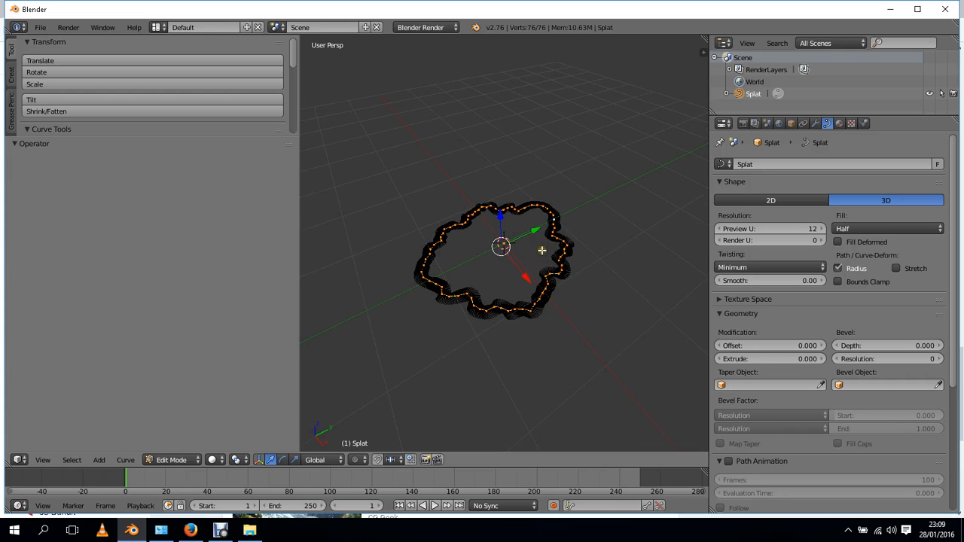
pyautogui.hotkey('ctrl', 'z')
pyautogui.hotkey('ctrl', 'z')
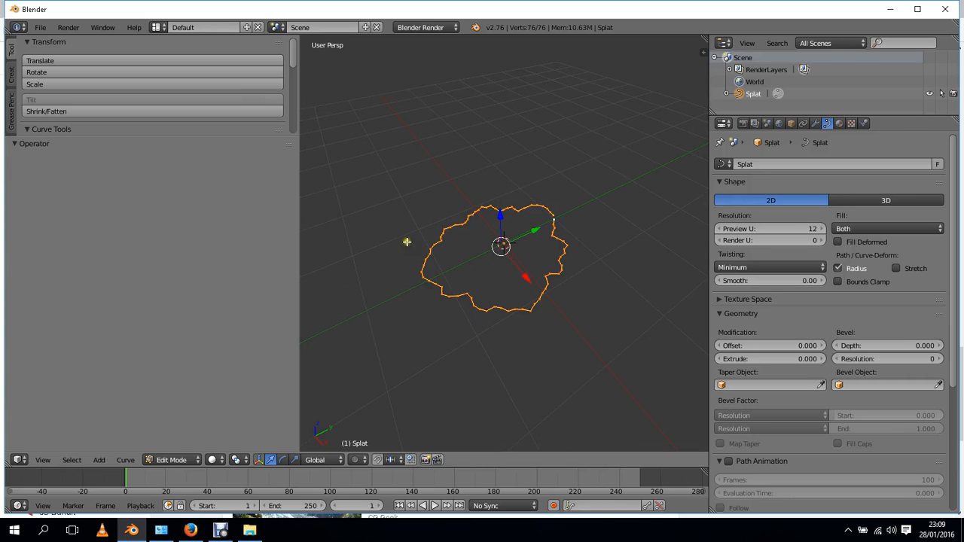
pyautogui.hotkey('alt', 'c')
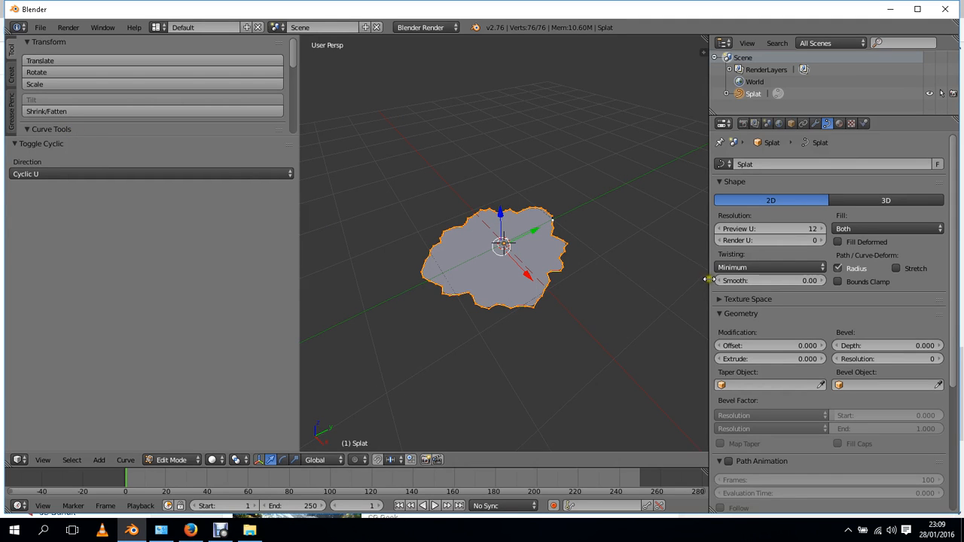
# Enlarge the 3D viewport by narrowing the areas on both sides, and view the flat splat from a lower angle.
pyautogui.moveTo(707, 278); pyautogui.dragTo(890, 285)
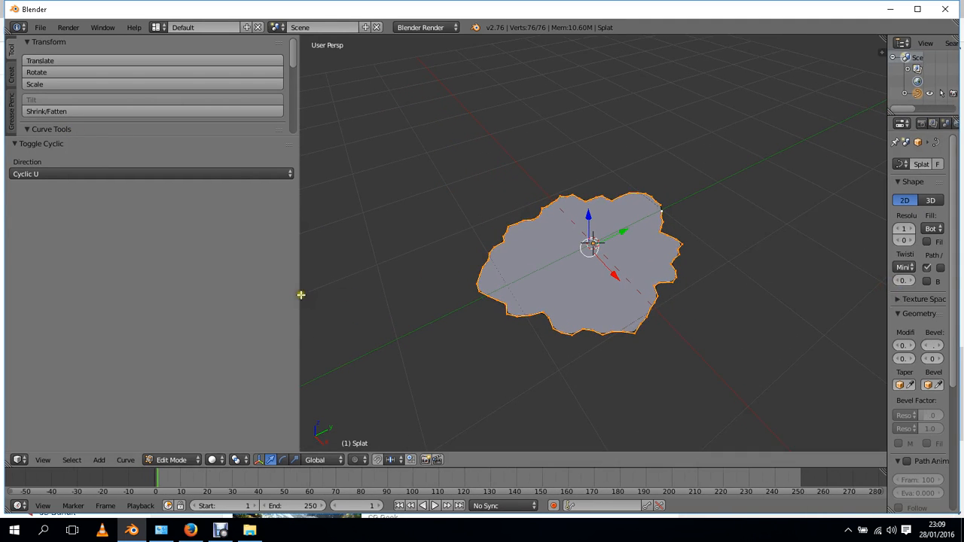
pyautogui.moveTo(298, 295); pyautogui.dragTo(76, 299)
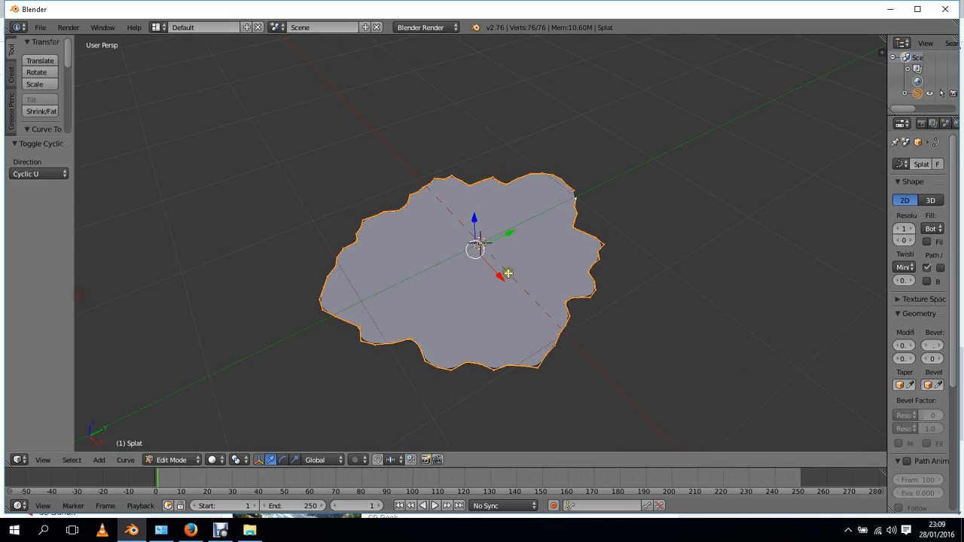
pyautogui.moveTo(508, 273); pyautogui.dragTo(572, 254, button='middle')
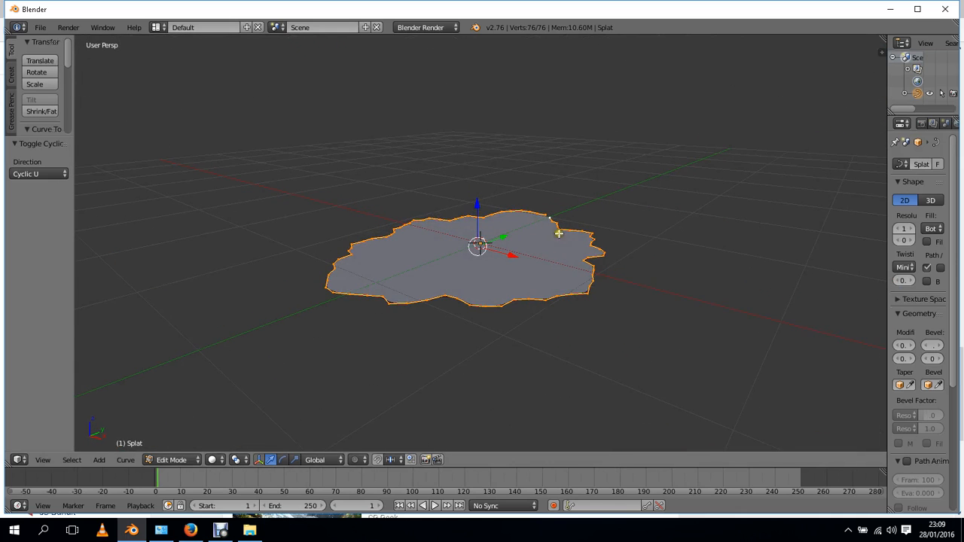